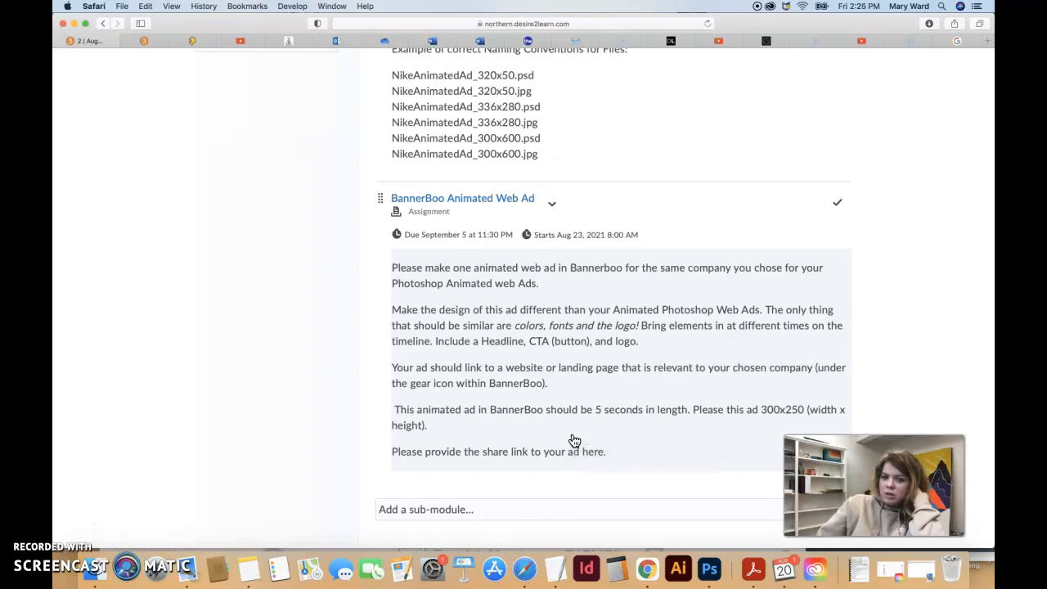
Correct the assignment description to read 'Please size this ad to 300x250'
scroll(574, 441, down, 2)
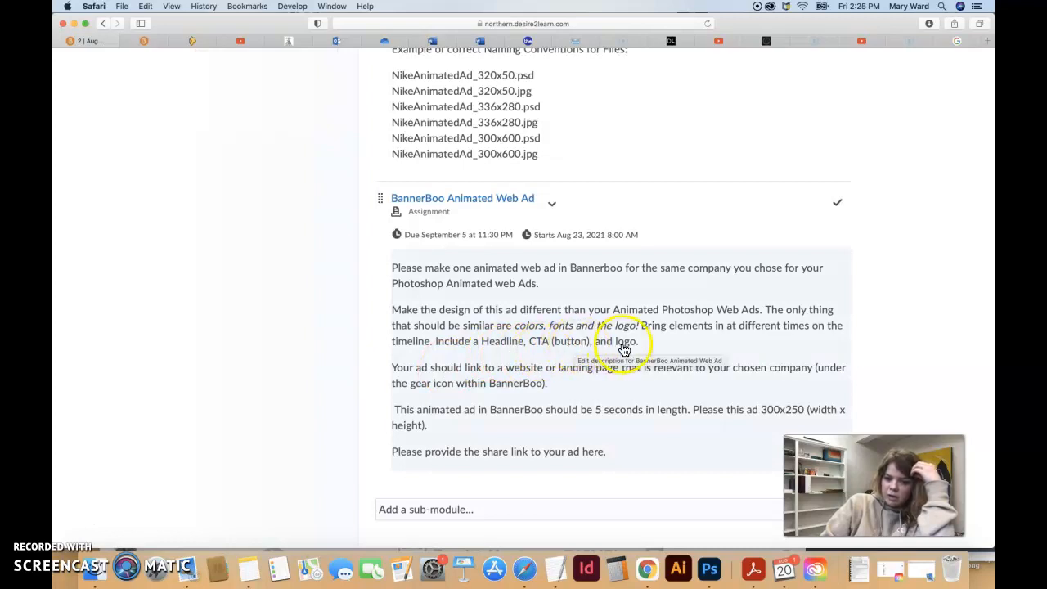
scroll(612, 411, down, 1)
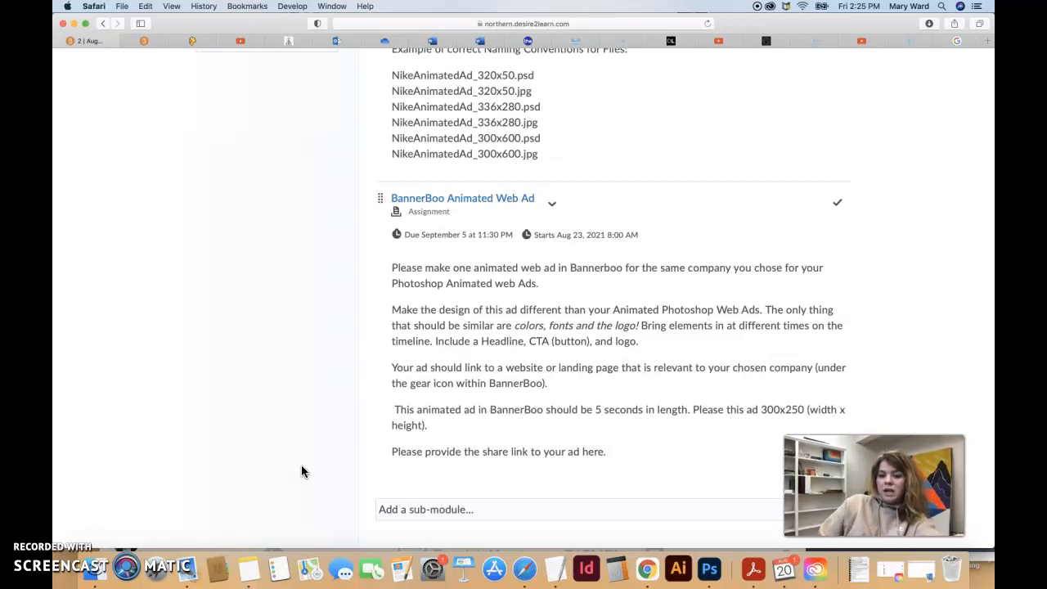
click(665, 404)
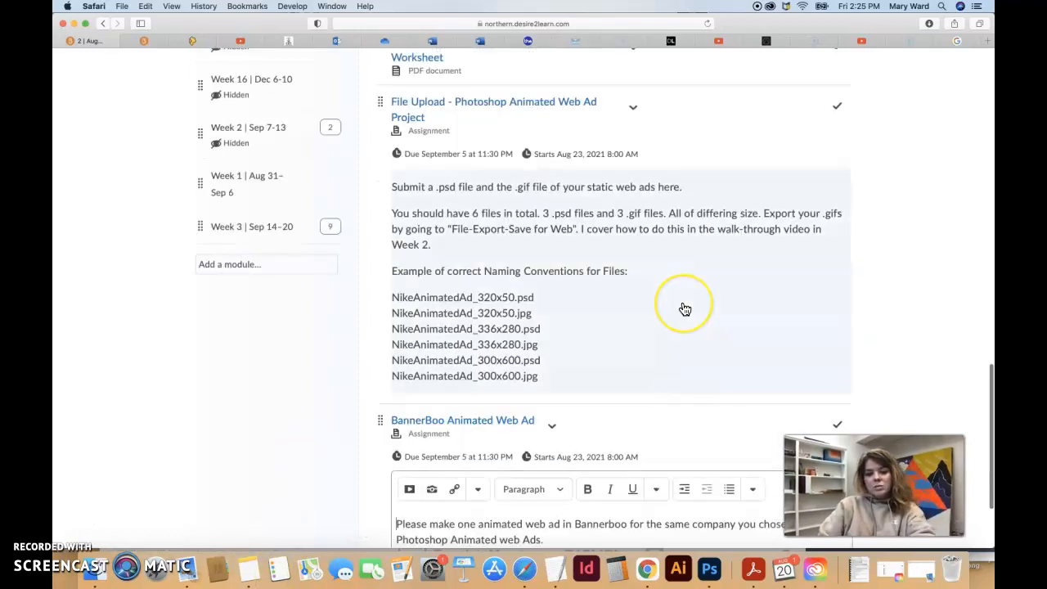
scroll(684, 307, down, 3)
scroll(691, 449, down, 3)
scroll(692, 450, down, 3)
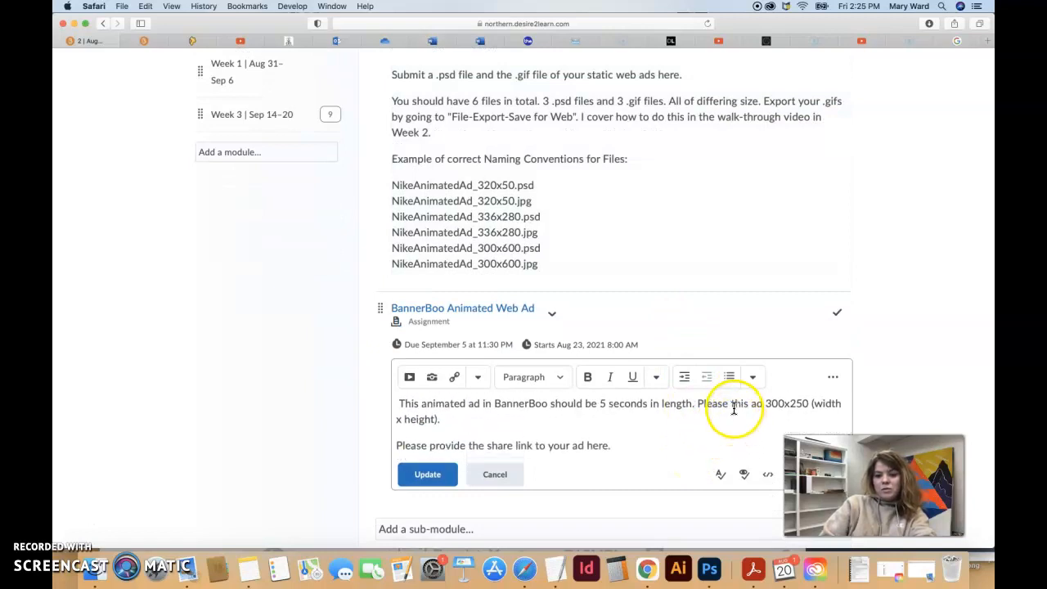
text(ize)
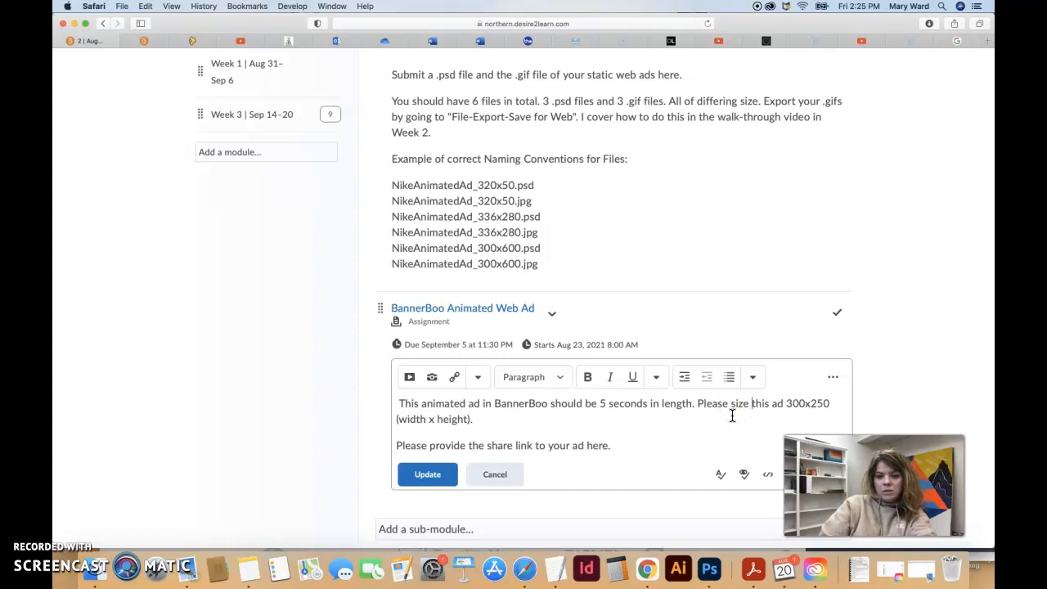
click(785, 403)
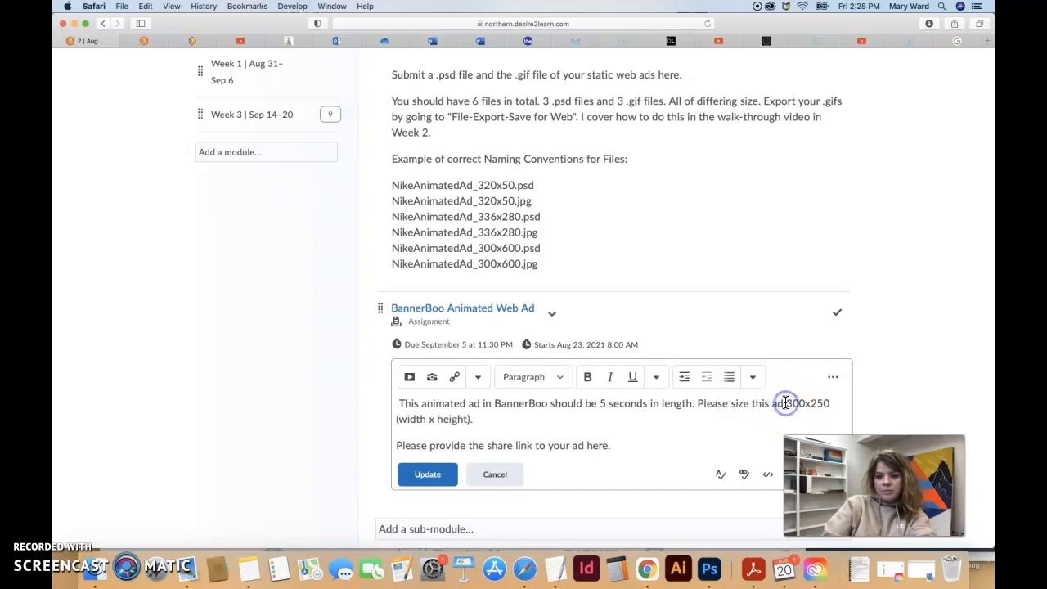
Save the updated description and switch to BannerBoo in Chrome
click(428, 474)
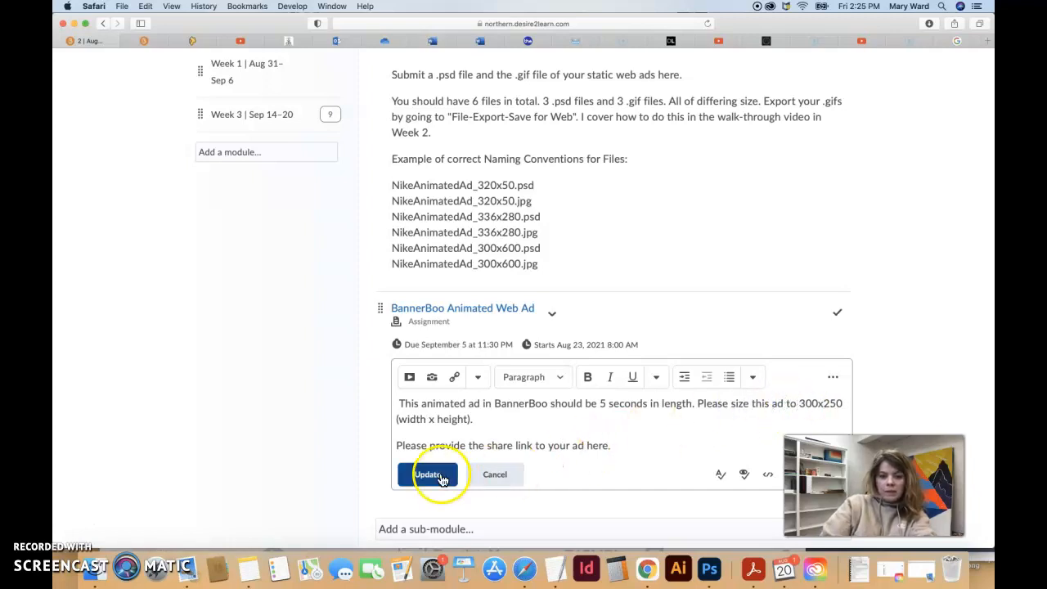
scroll(432, 475, down, 3)
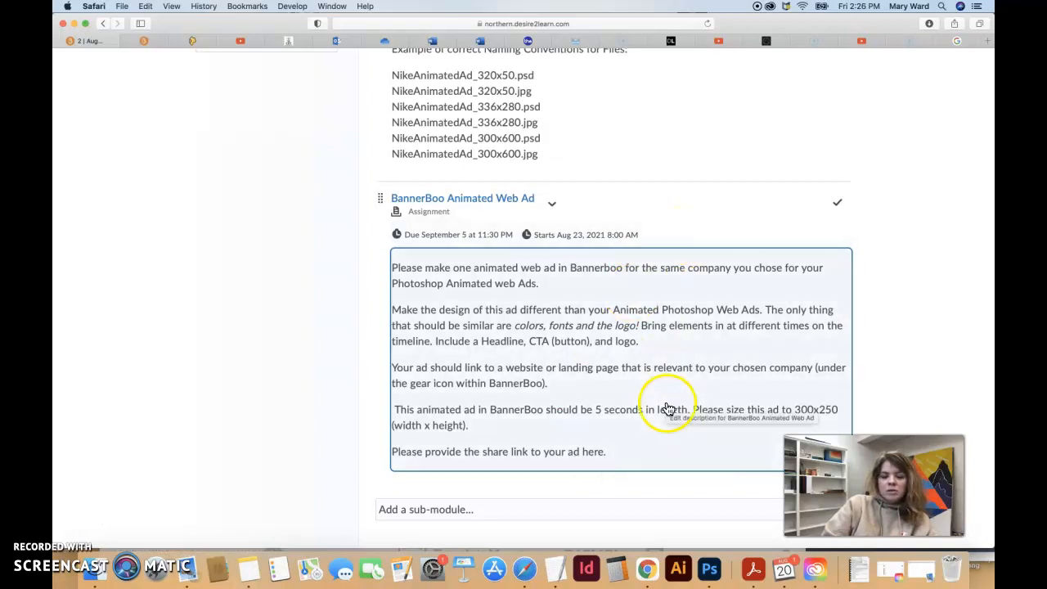
click(648, 573)
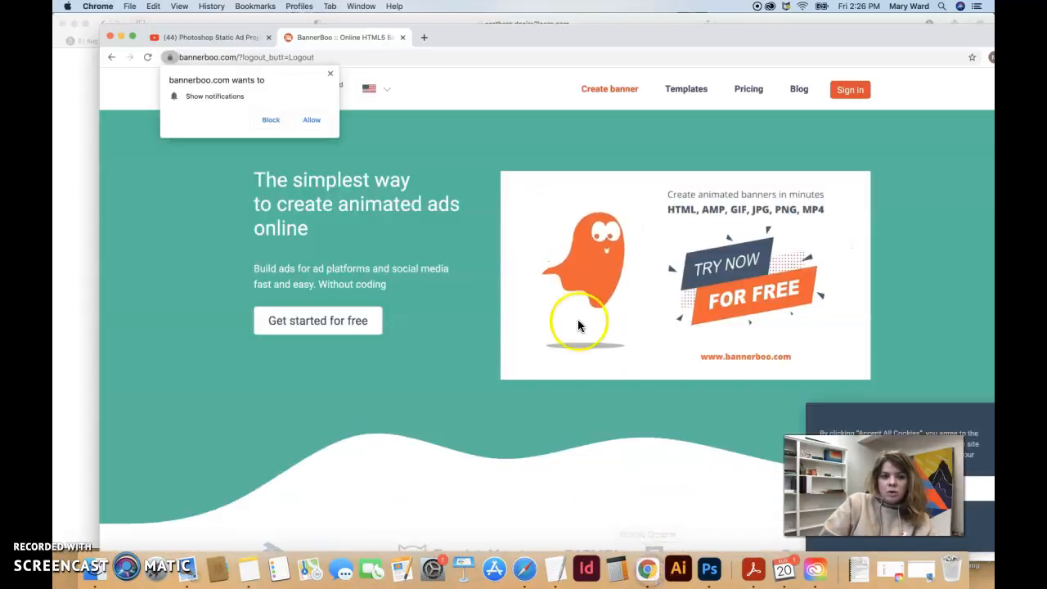
Allow BannerBoo notifications, sign in with Google, and start creating a new banner
click(311, 120)
drag(486, 40, 446, 22)
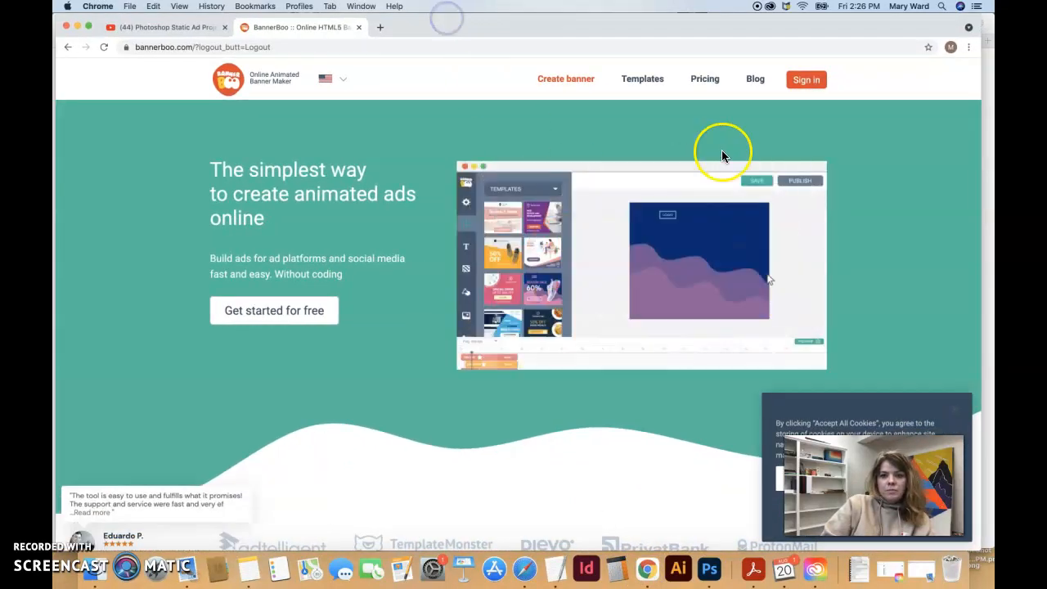
click(805, 81)
click(576, 254)
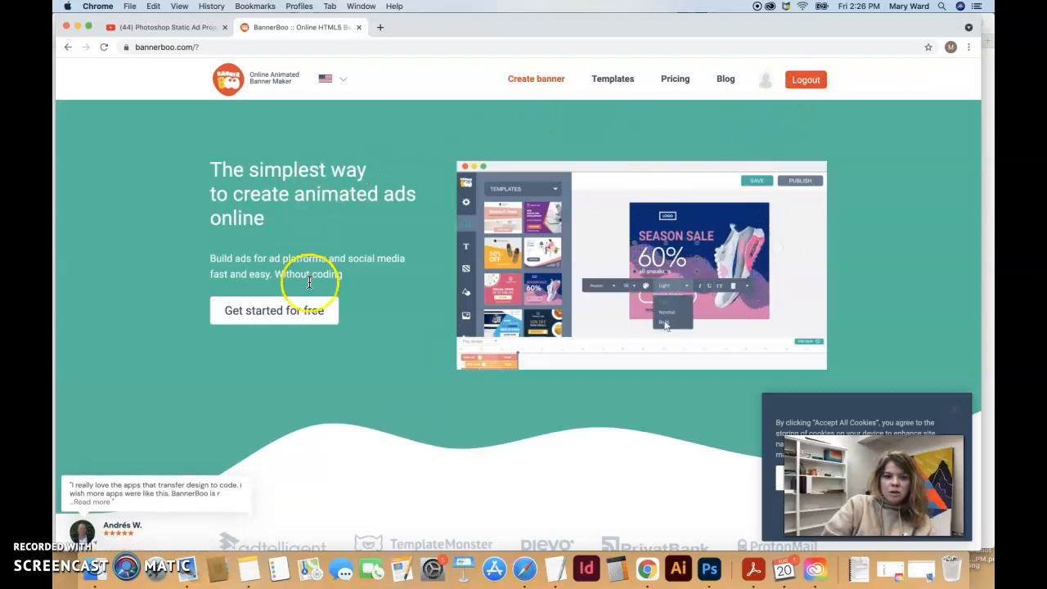
click(538, 80)
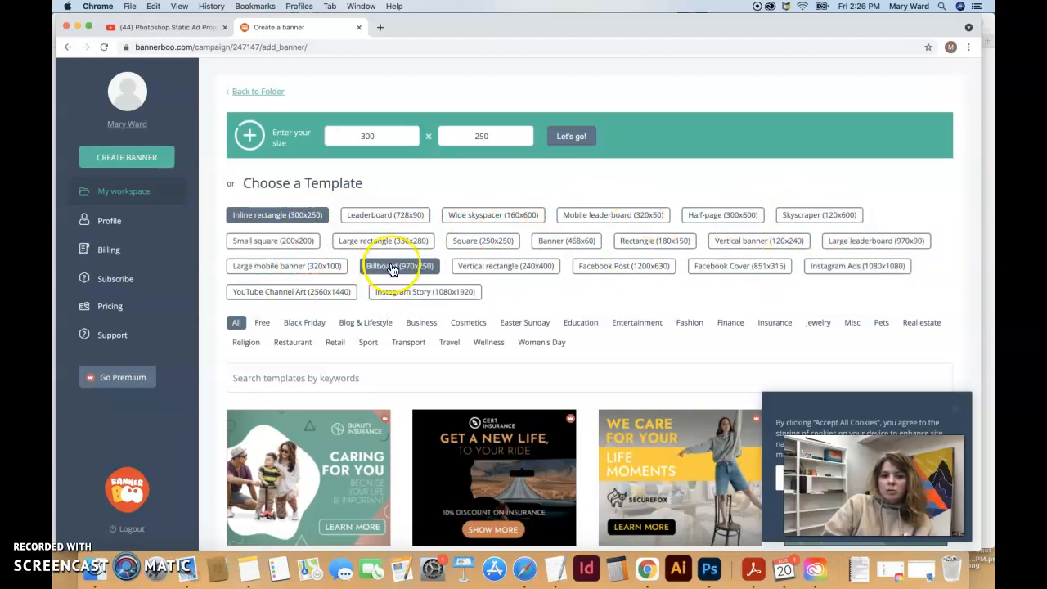
Filter the gallery to Free templates and preview the Nexus Elite Modern Home template
scroll(433, 280, down, 5)
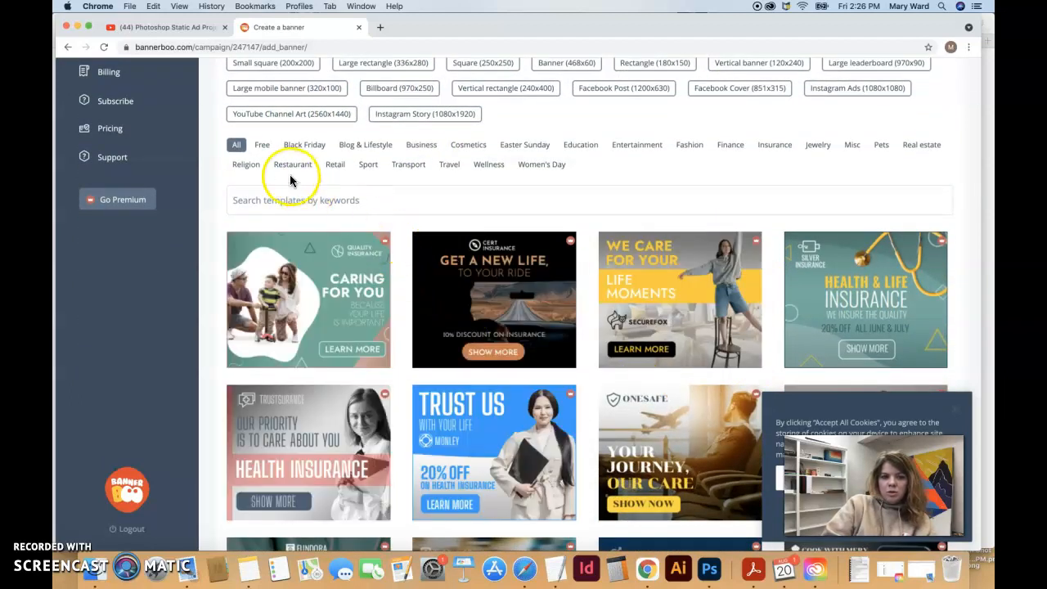
click(263, 145)
scroll(440, 311, down, 5)
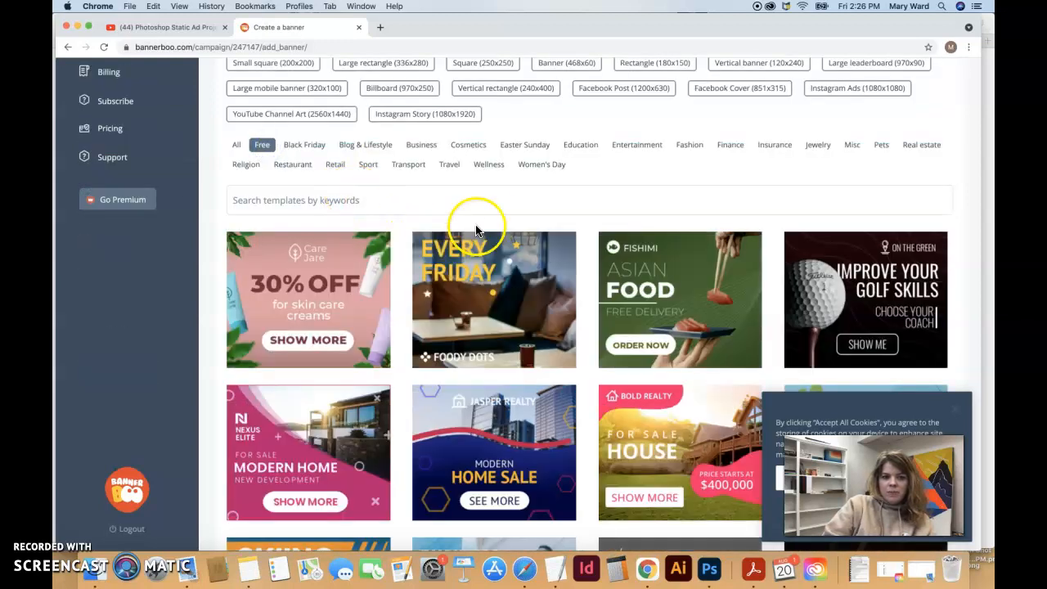
scroll(487, 207, down, 2)
scroll(487, 207, down, 3)
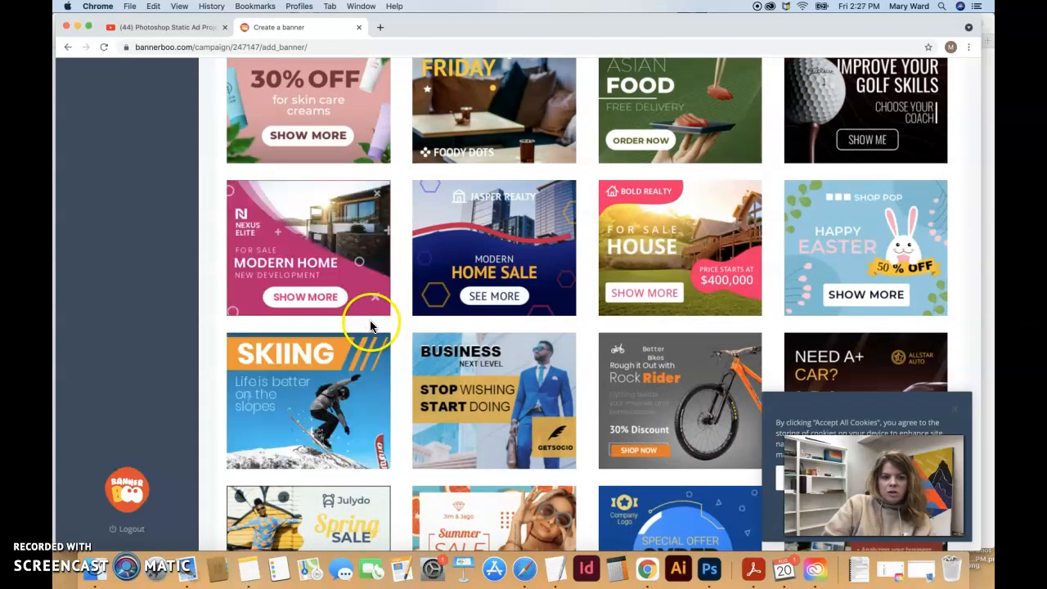
click(331, 247)
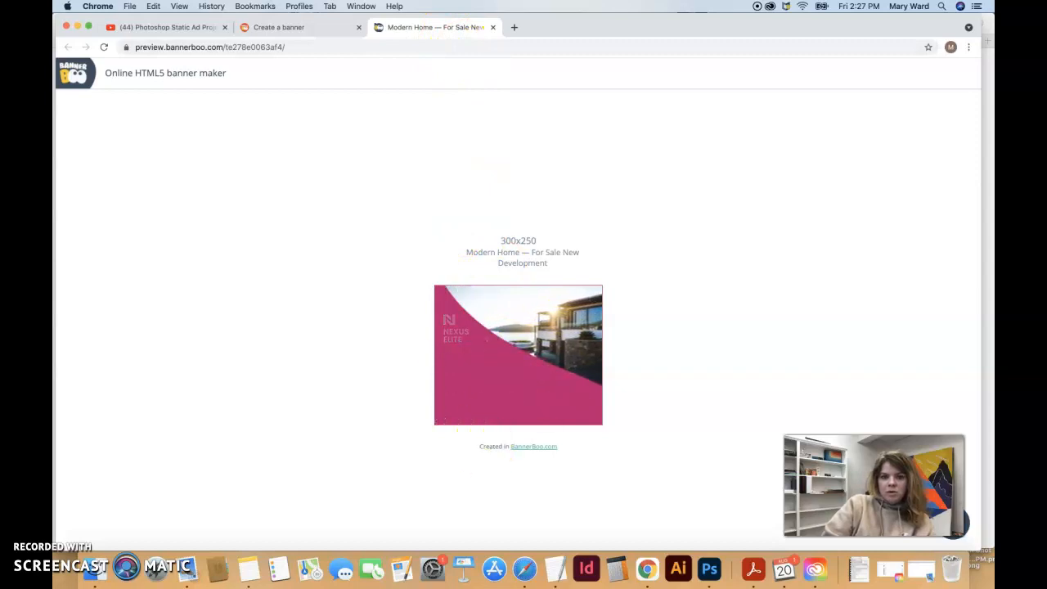
click(493, 28)
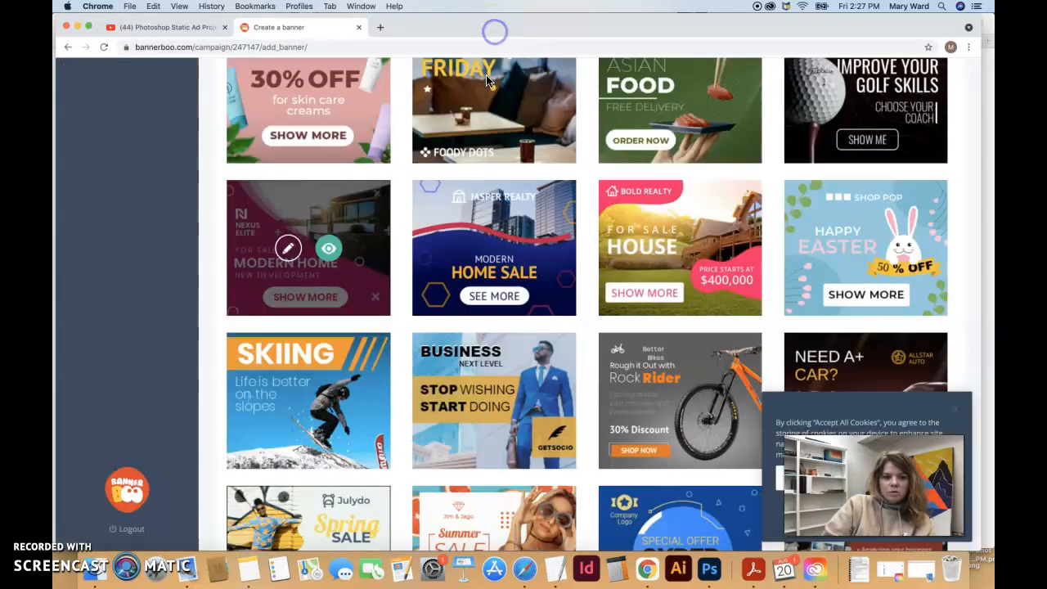
Open the Modern Home template in the editor and inspect its timeline animation tracks
click(288, 250)
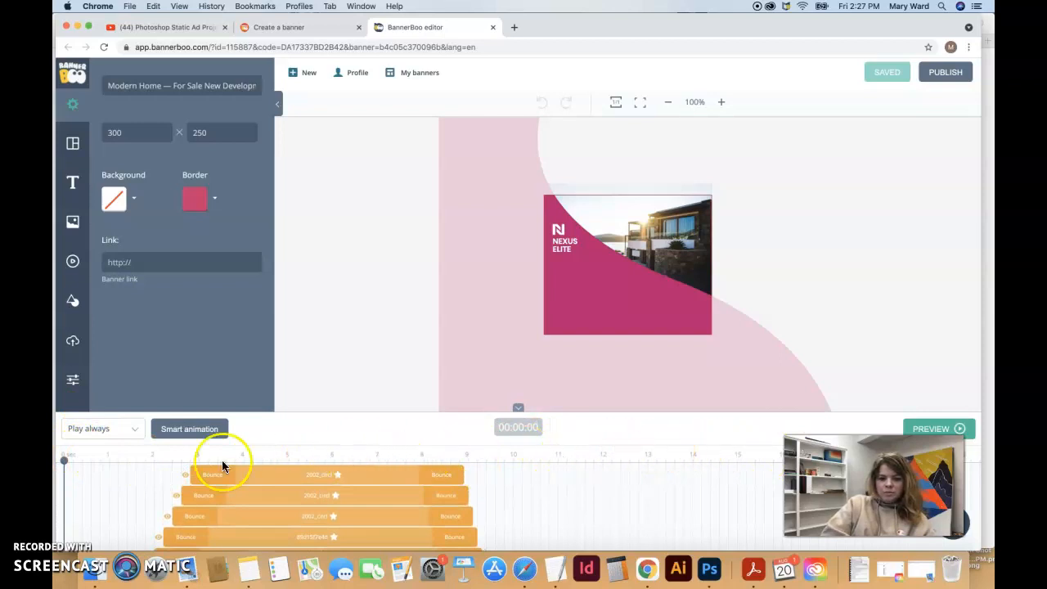
drag(81, 460, 268, 468)
drag(369, 465, 61, 452)
click(250, 476)
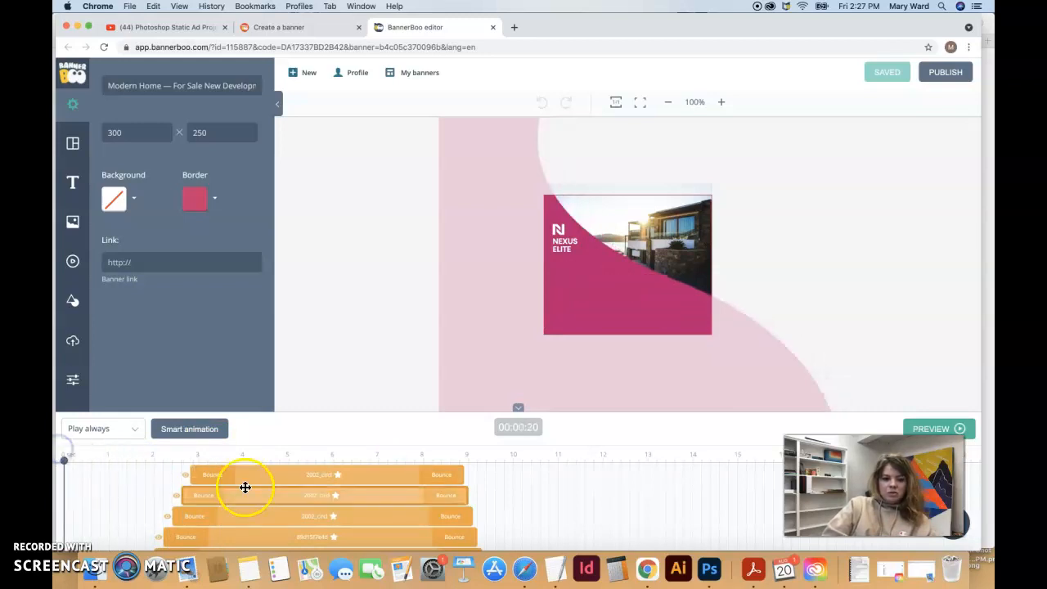
scroll(265, 508, down, 10)
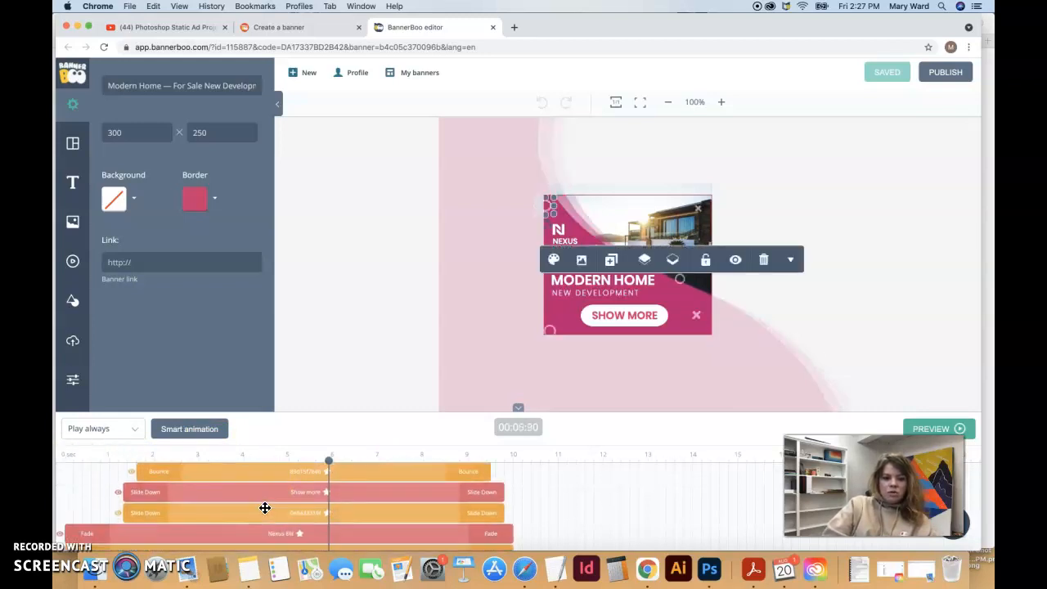
scroll(265, 508, down, 2)
click(265, 517)
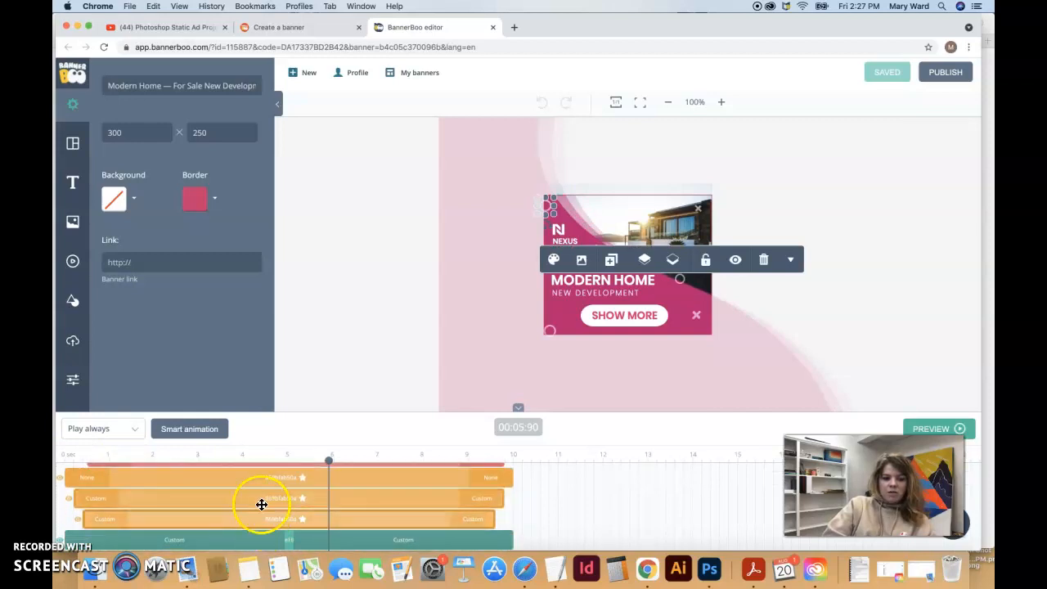
click(260, 494)
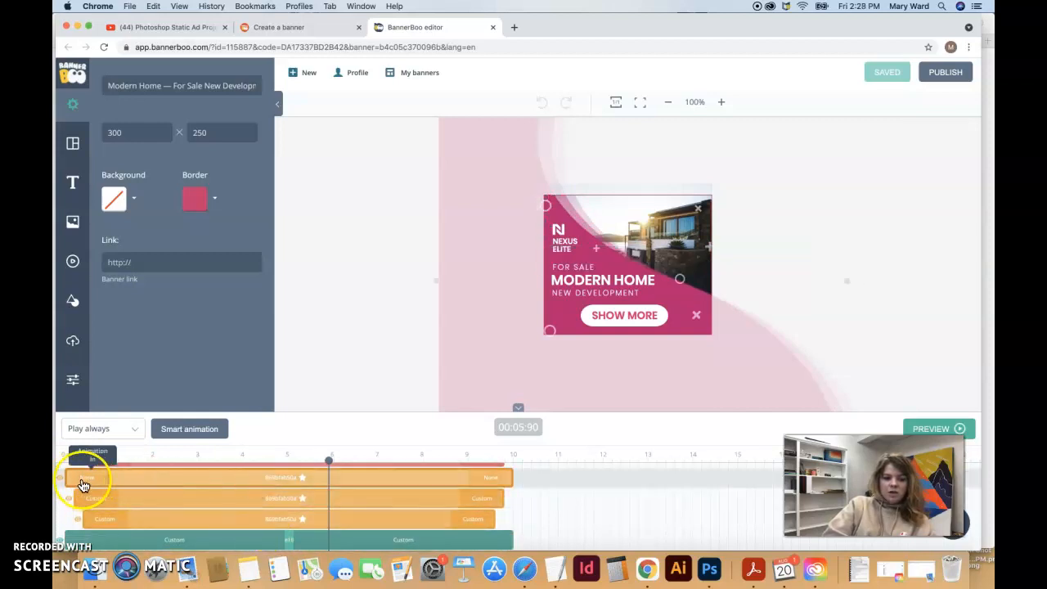
click(275, 538)
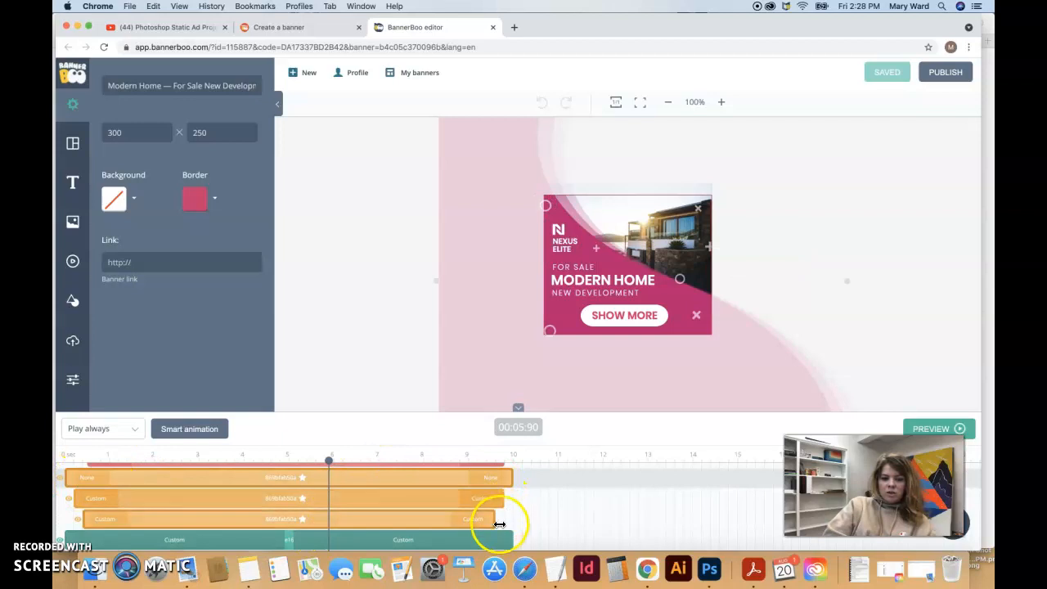
Scrub the animation from start to its 10-second end, then play and stop a preview
drag(329, 461, 131, 464)
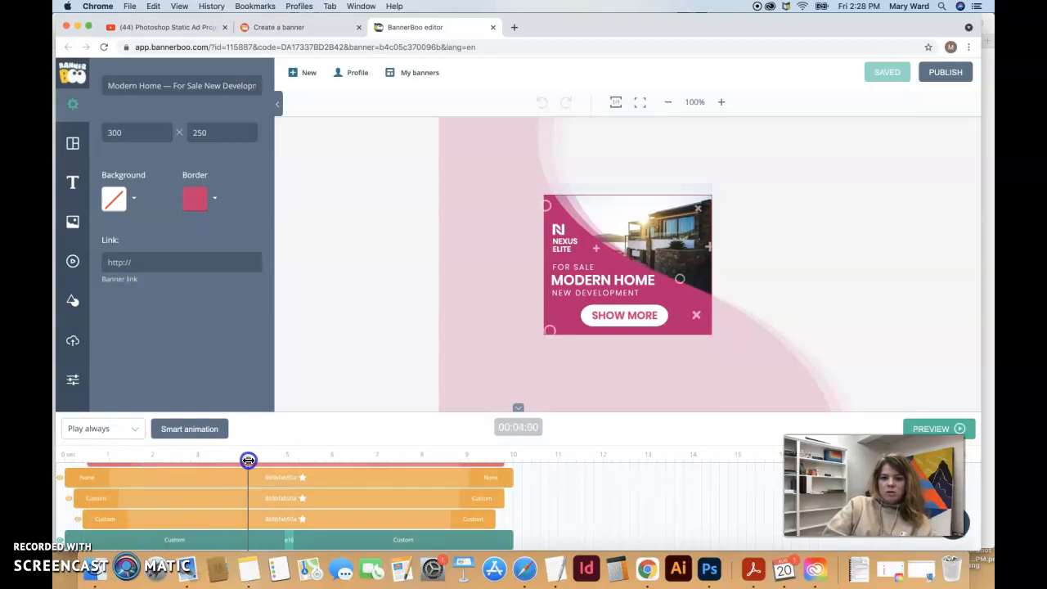
drag(393, 460, 509, 479)
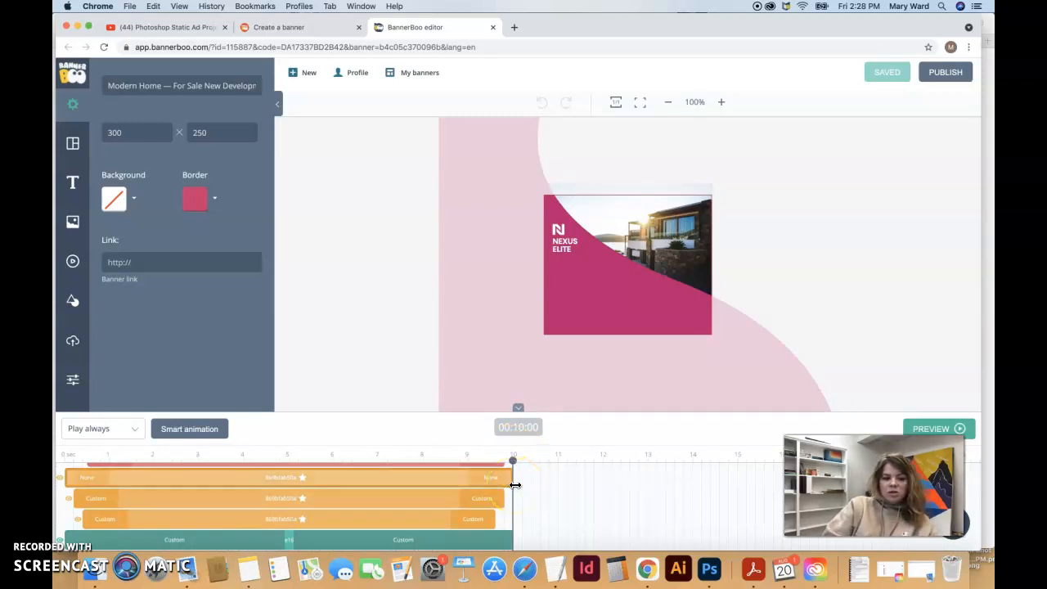
scroll(515, 485, up, 5)
click(941, 429)
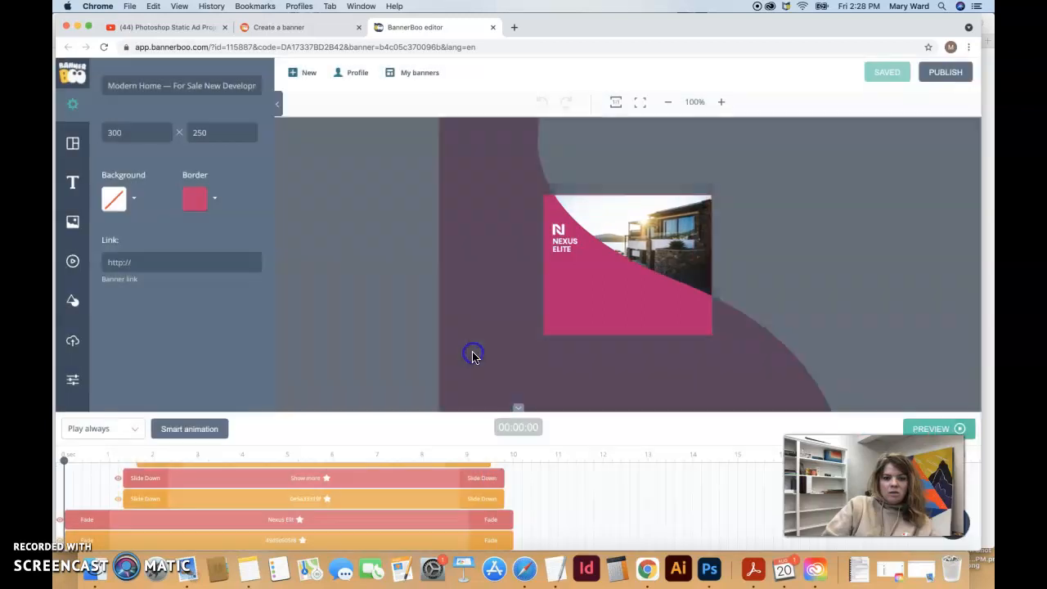
click(473, 355)
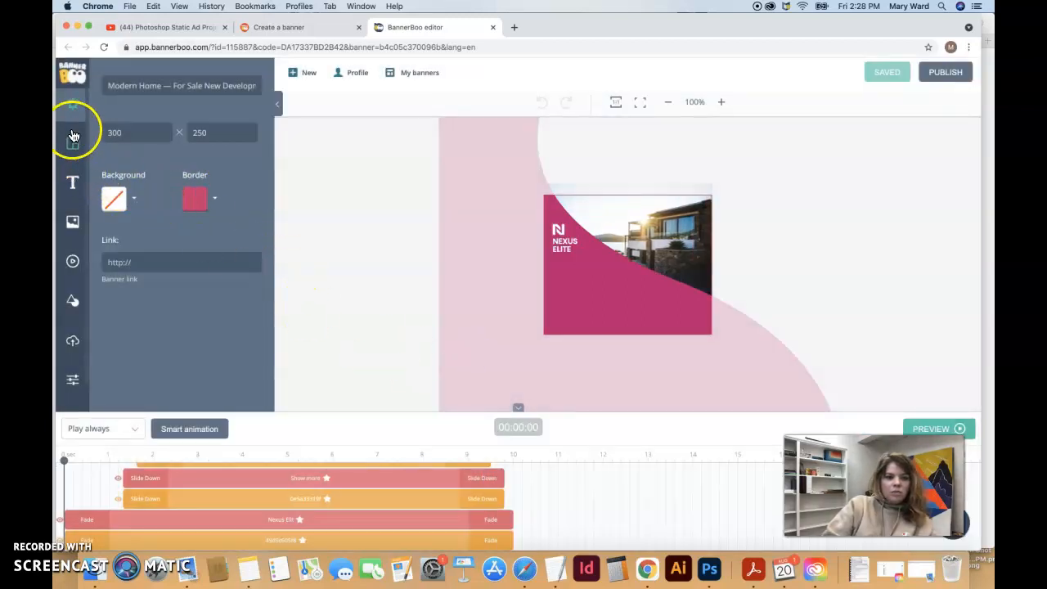
Rename the banner to HavreTrailsWebAd and display the Templates panel
triple_click(177, 85)
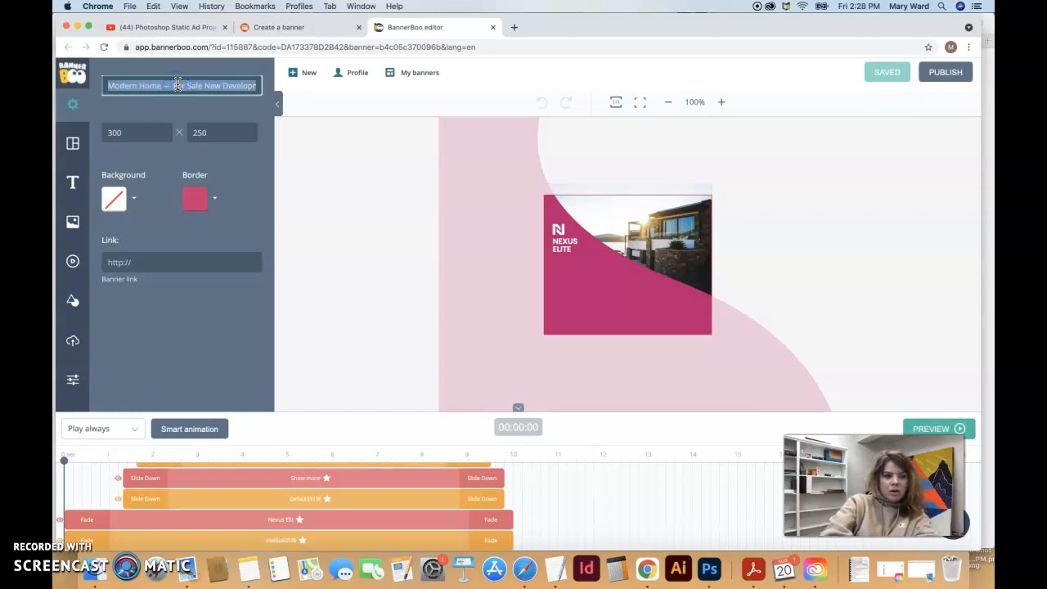
text(BannerBooWebAd)
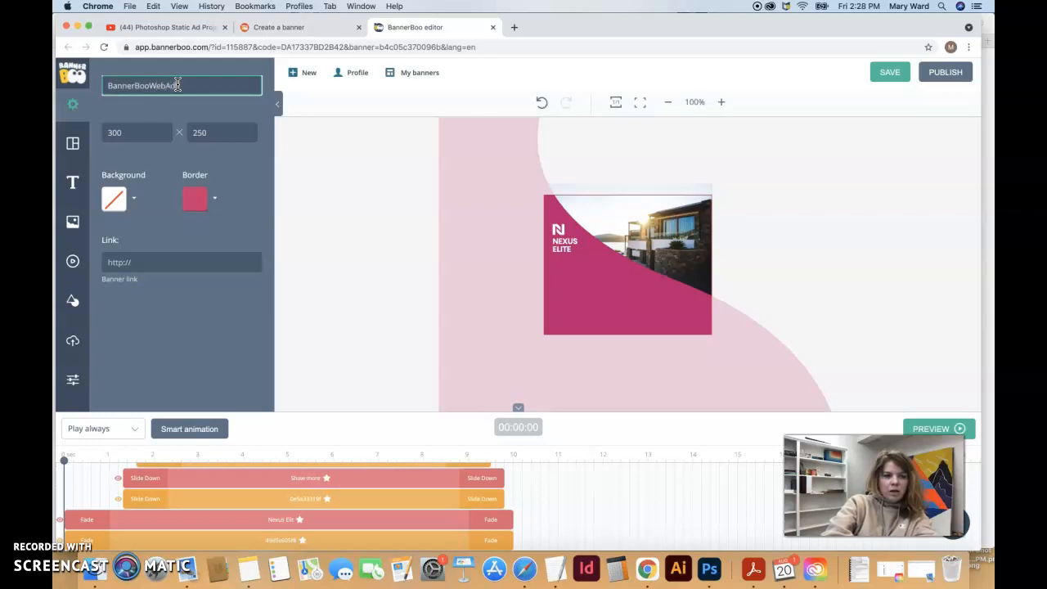
drag(151, 85, 72, 85)
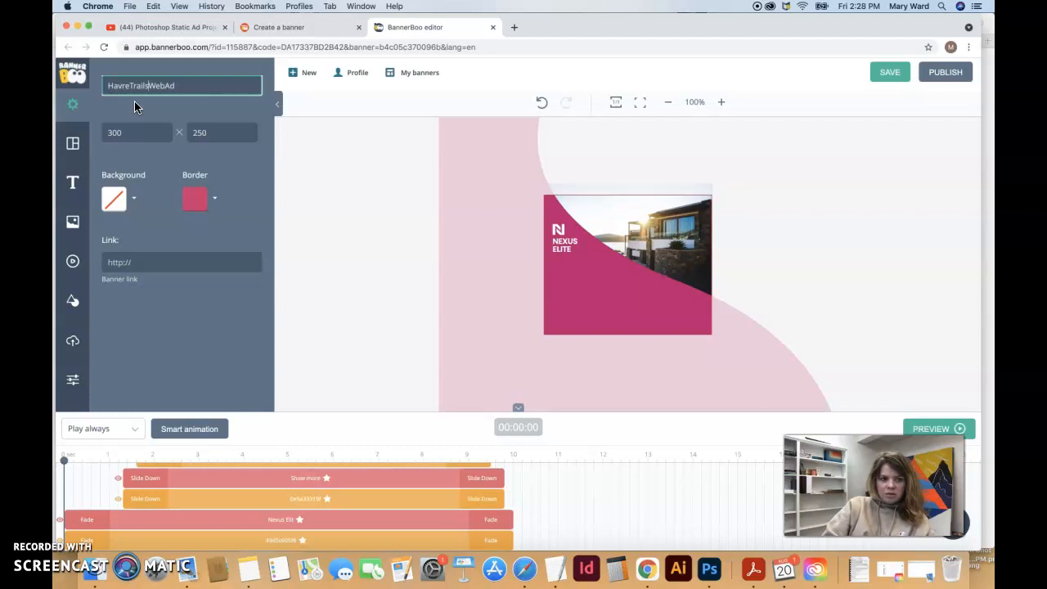
click(72, 144)
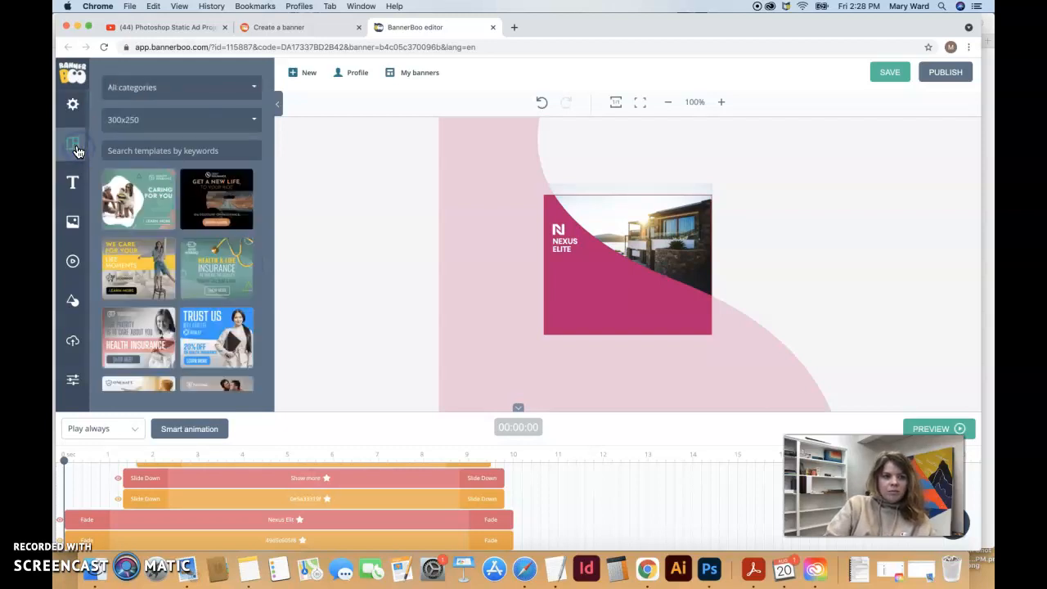
Check the template size list, then add a Title text box reading 'Hello' to the banner
click(243, 121)
click(242, 123)
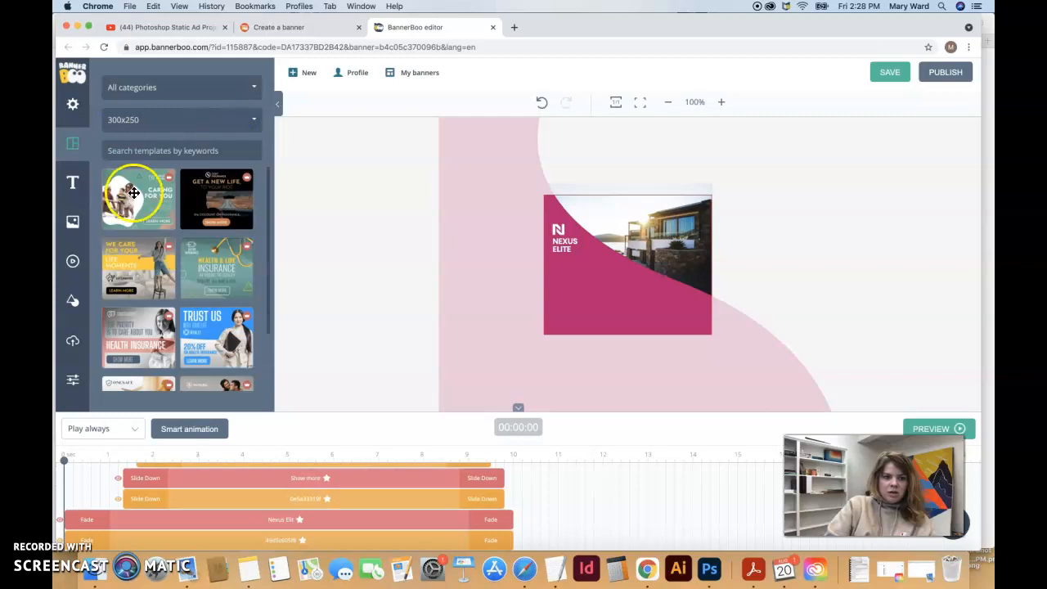
click(172, 151)
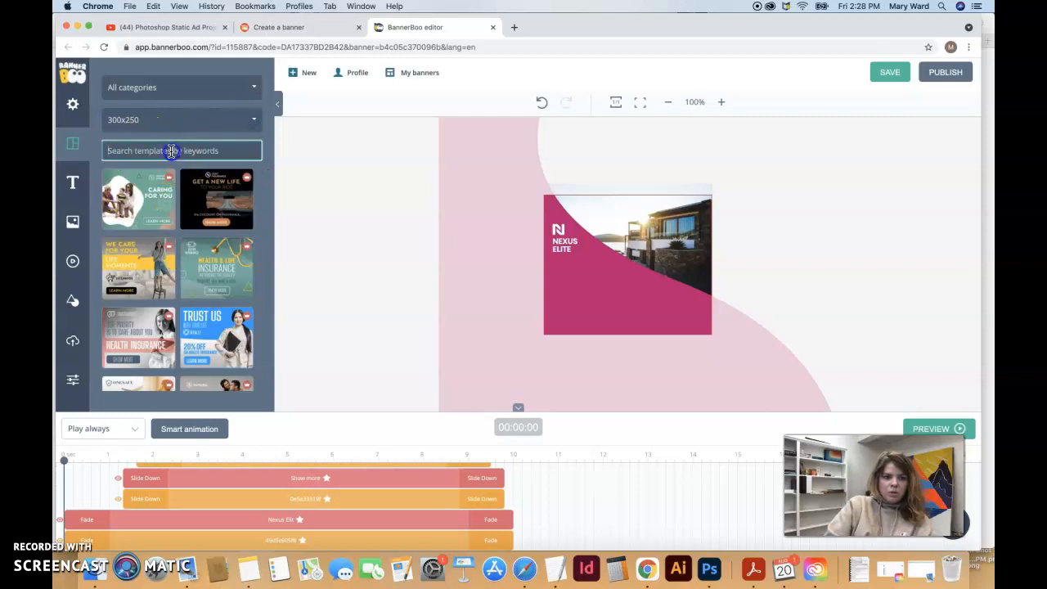
click(73, 185)
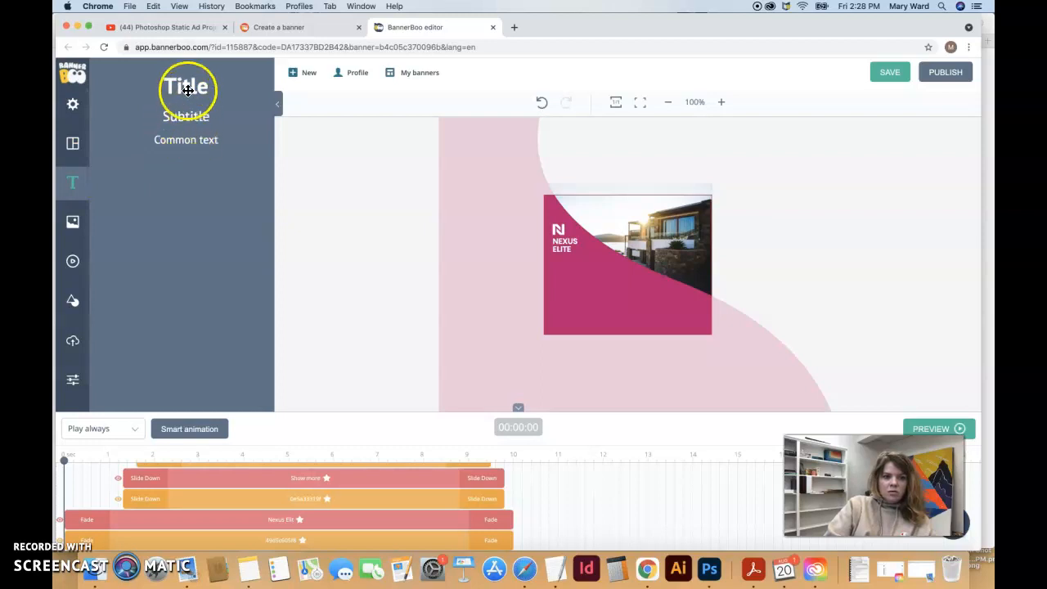
drag(188, 90, 597, 264)
double_click(603, 264)
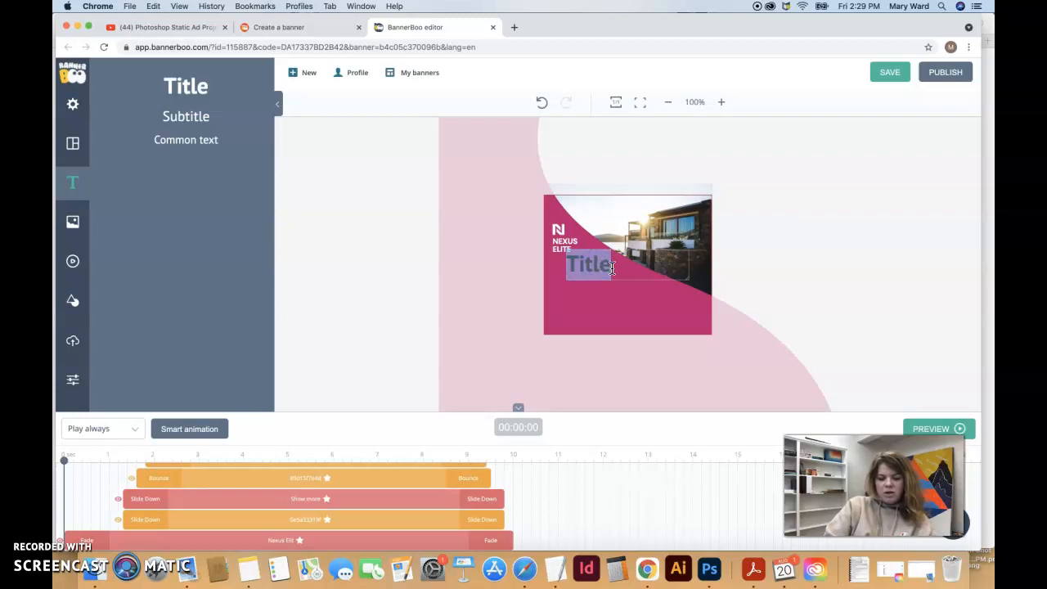
text(Hello)
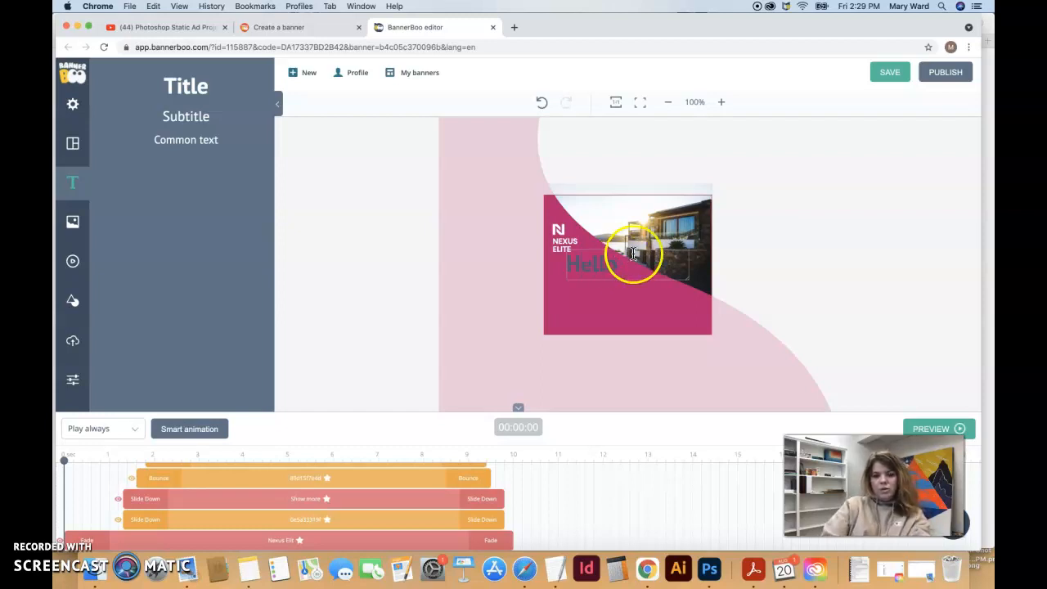
click(517, 266)
Inspect the Hello text's font, colour and extra options, then delete it
double_click(603, 264)
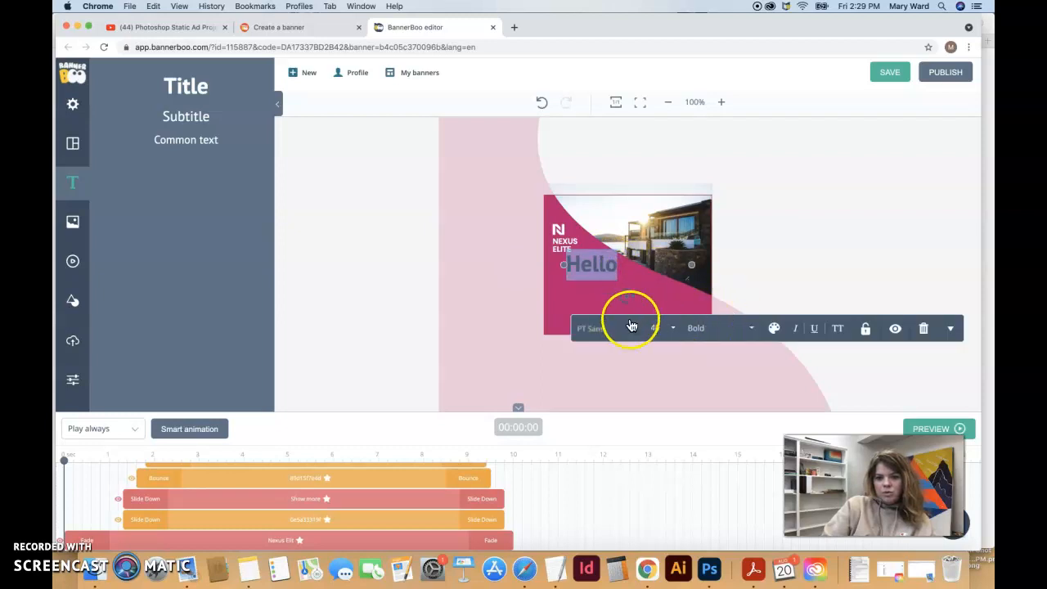
click(636, 328)
click(636, 330)
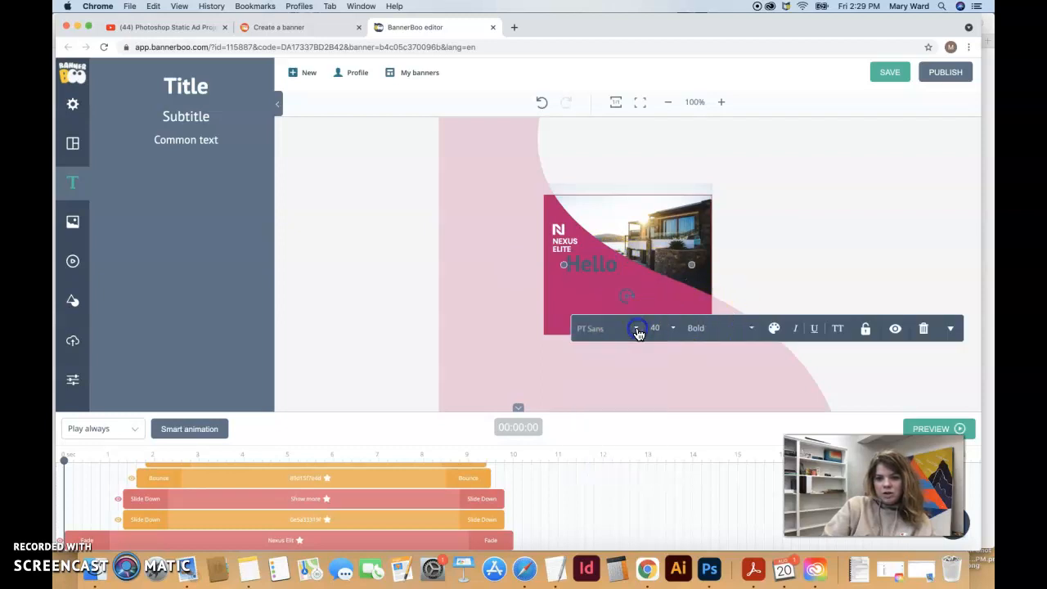
click(775, 329)
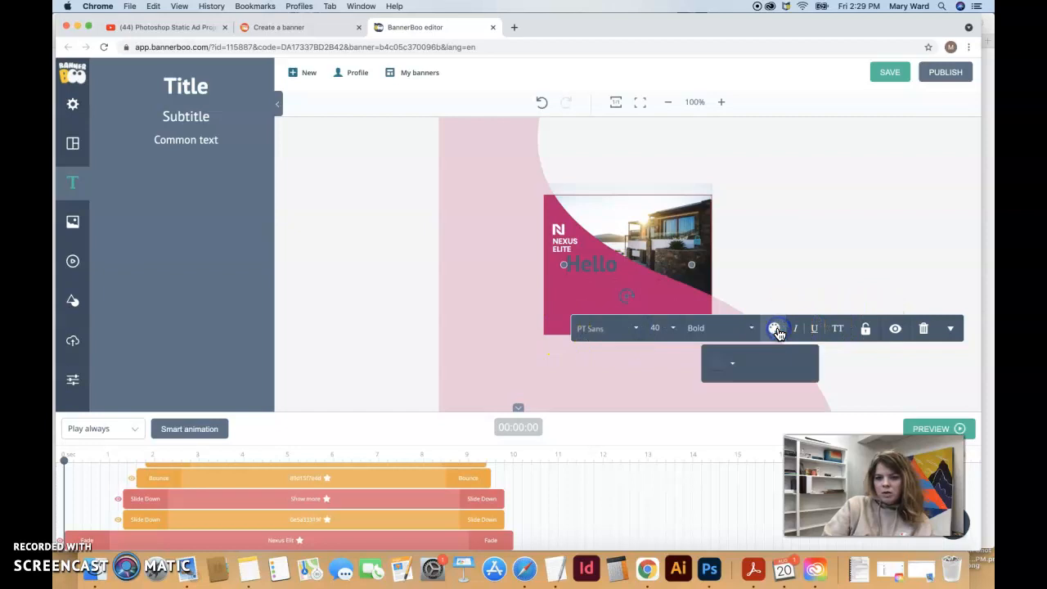
click(777, 329)
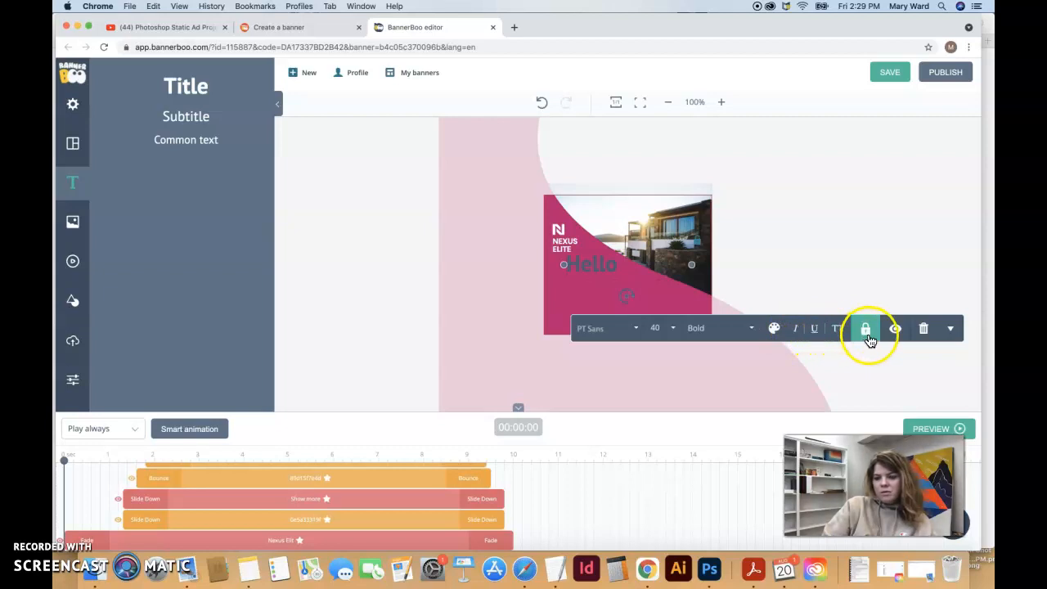
click(952, 330)
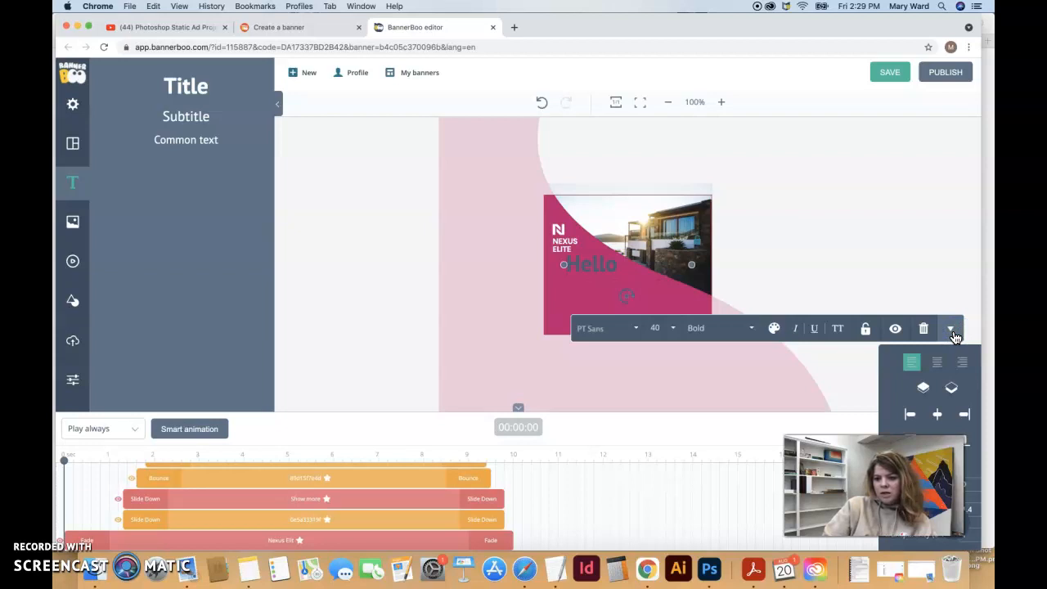
click(953, 331)
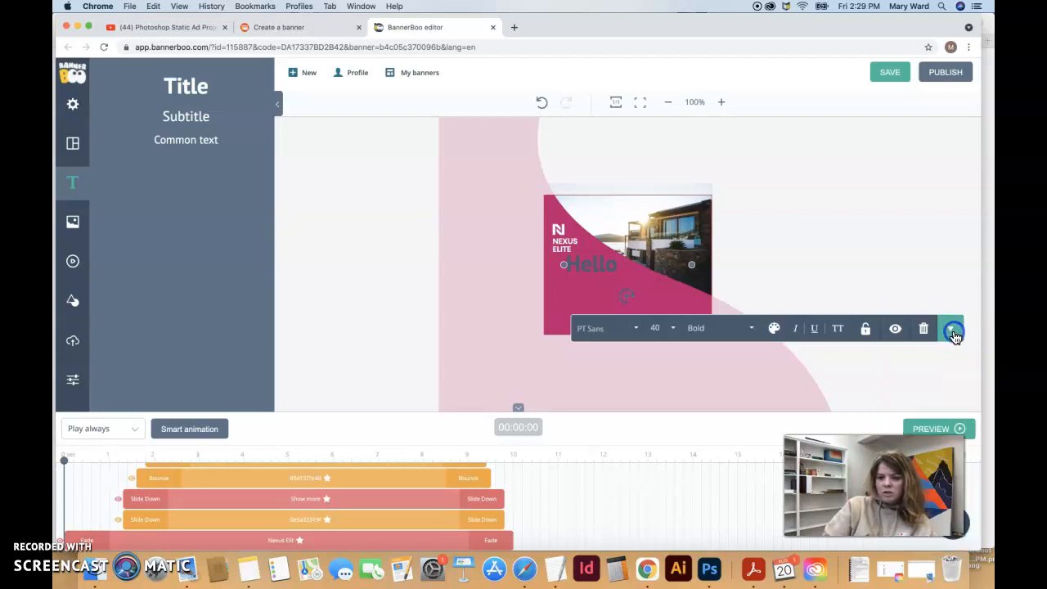
click(932, 341)
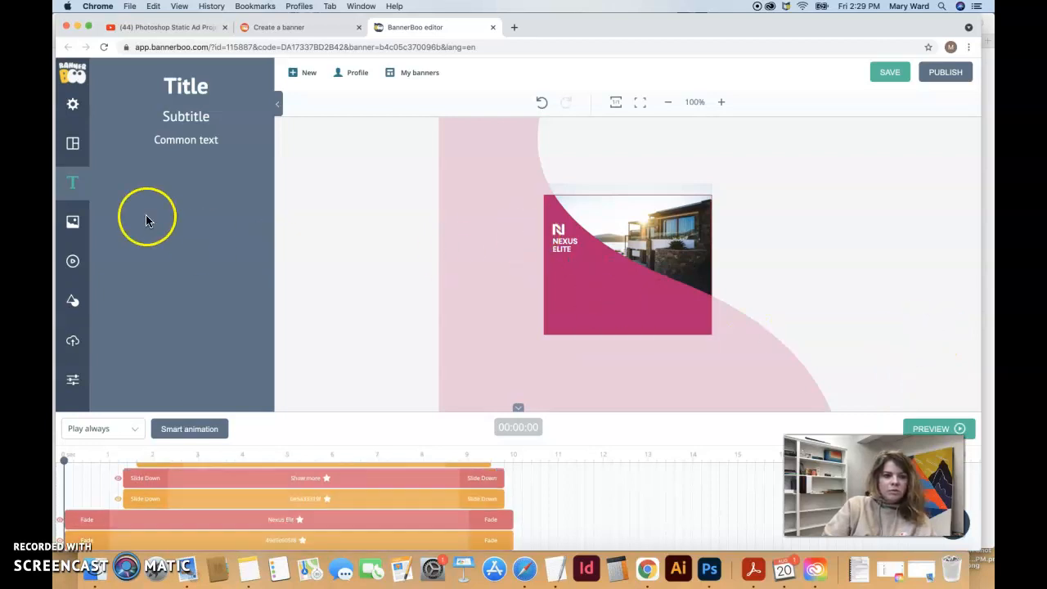
Browse the Unsplash and Pexels stock photos, then open the stock video library
click(59, 222)
click(124, 103)
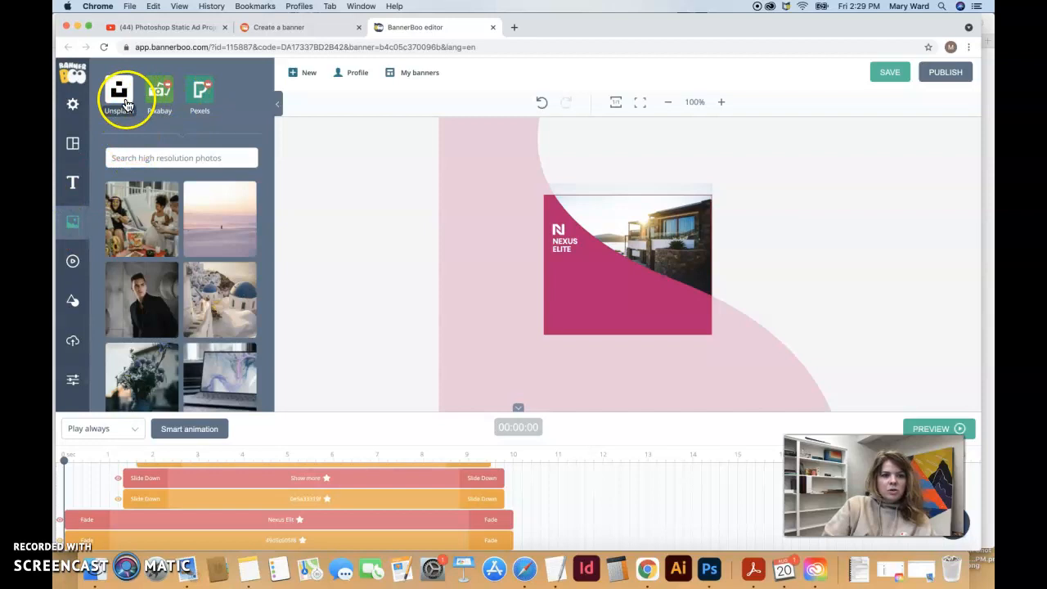
click(145, 158)
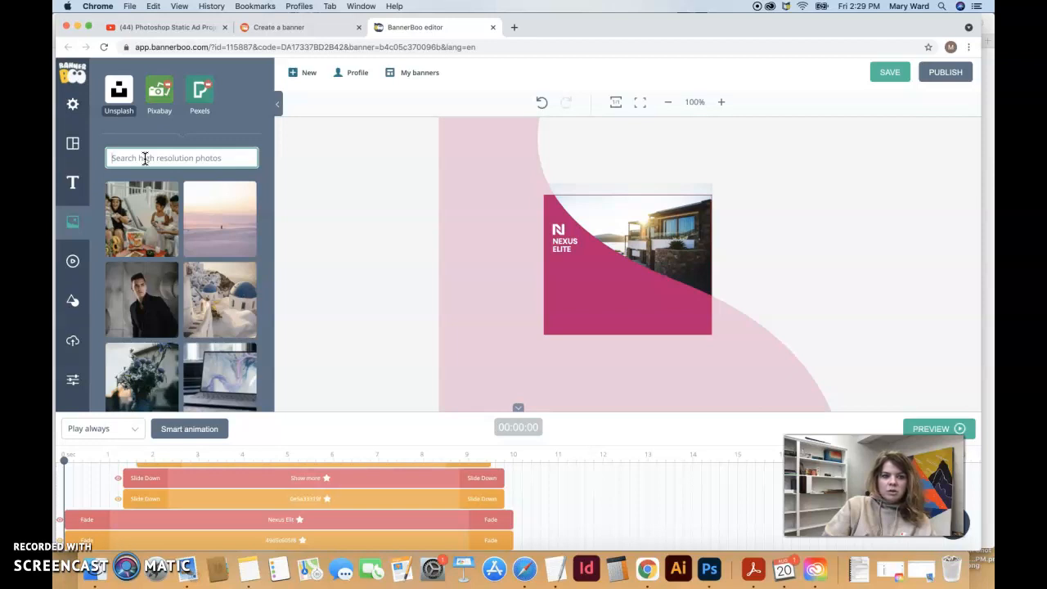
click(199, 98)
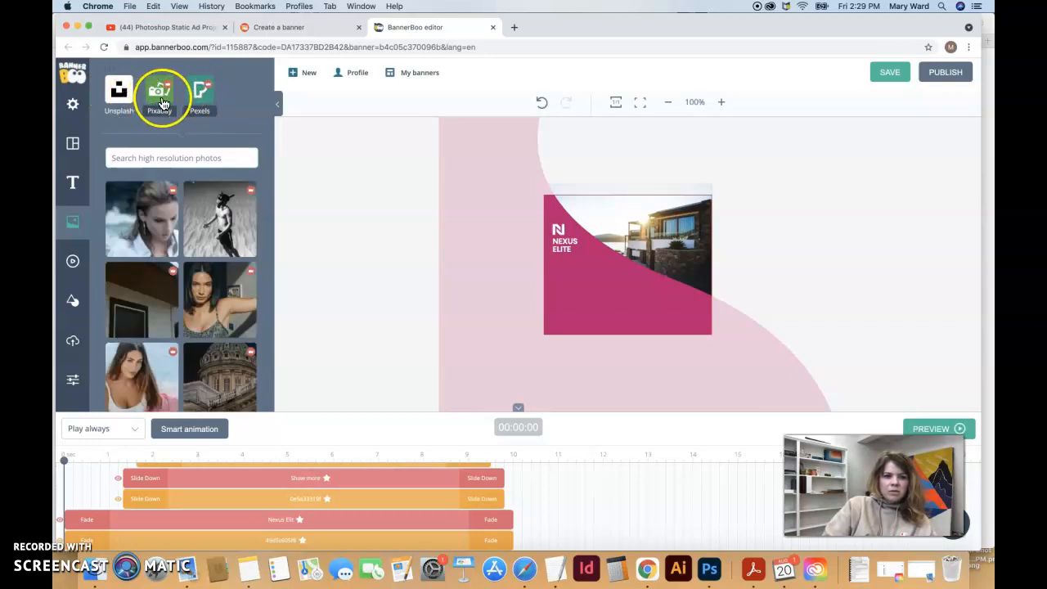
click(73, 261)
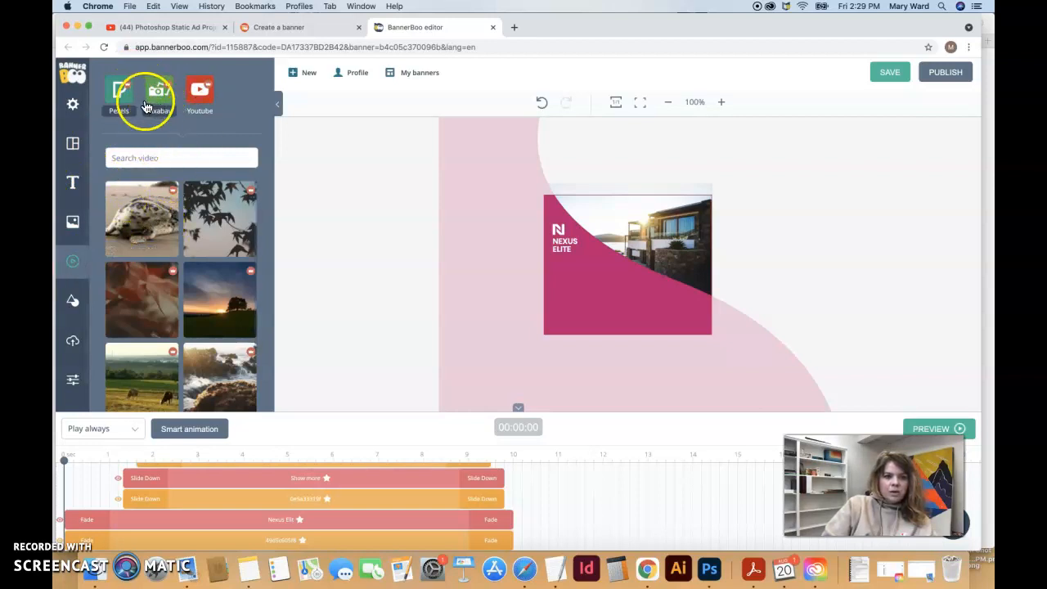
Look through the Elements and Upload panels, then show the canvas and grid settings
click(74, 306)
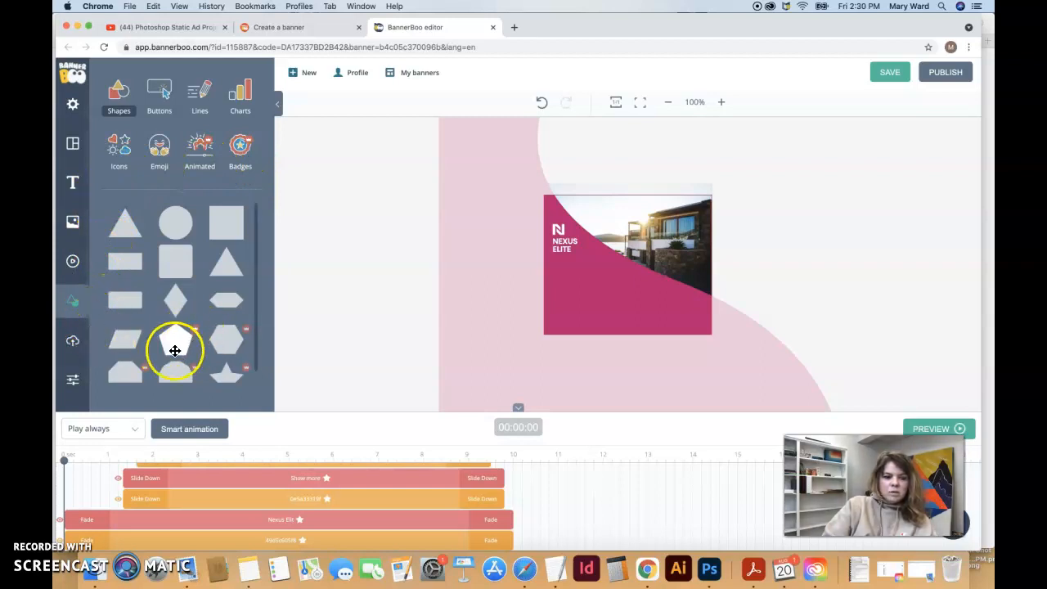
click(72, 344)
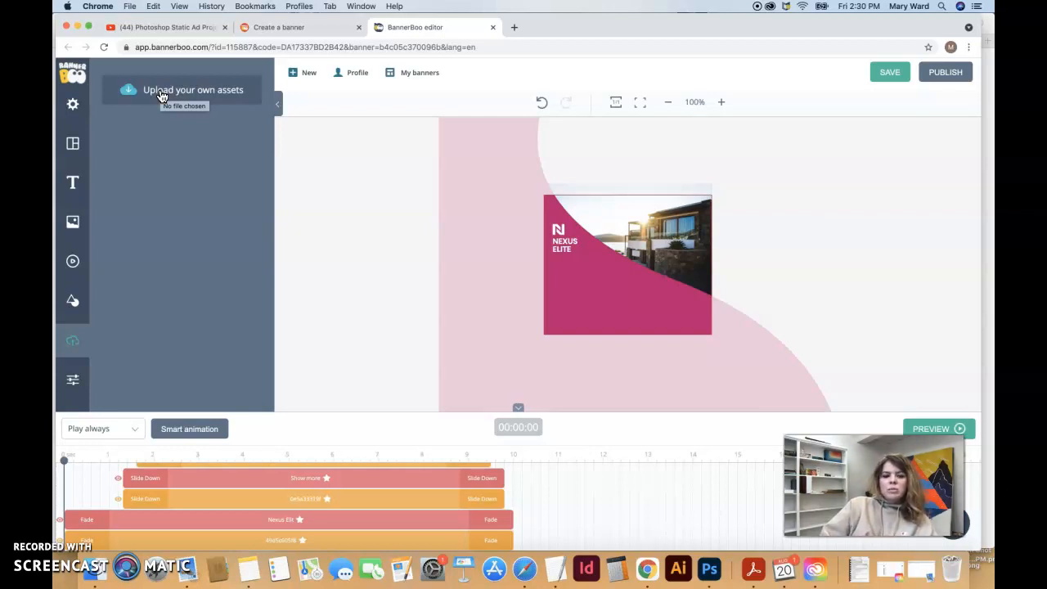
click(73, 379)
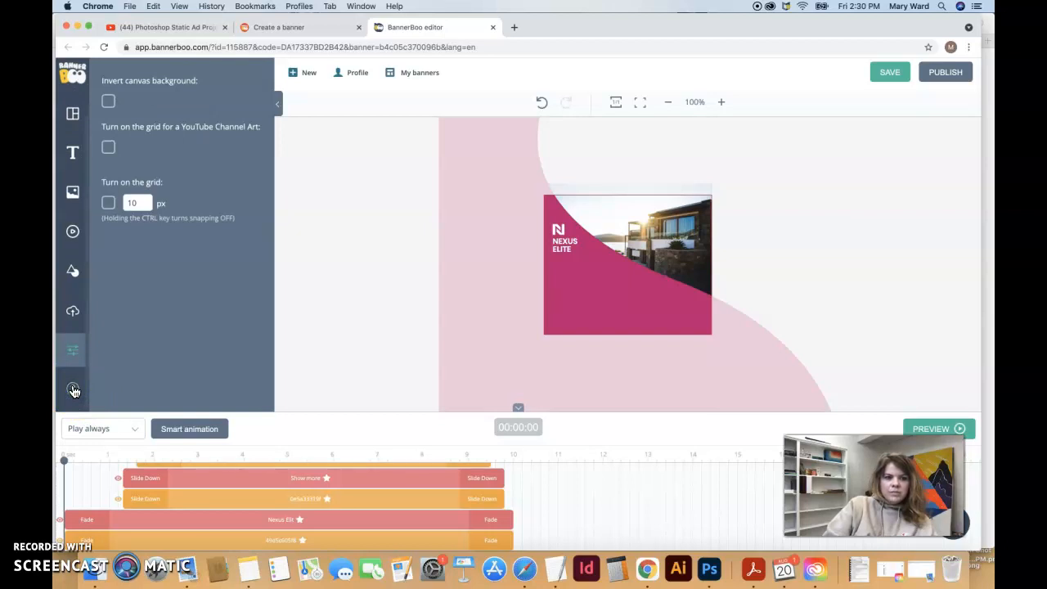
Scroll through the Contact us support form, then hide the top animation layer
click(72, 397)
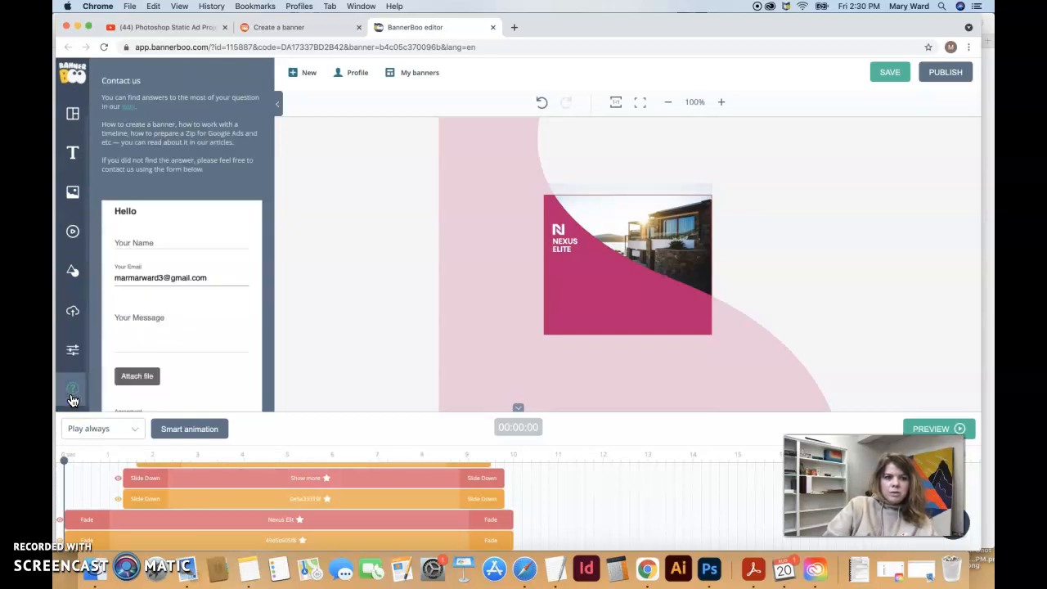
click(136, 334)
scroll(136, 334, down, 3)
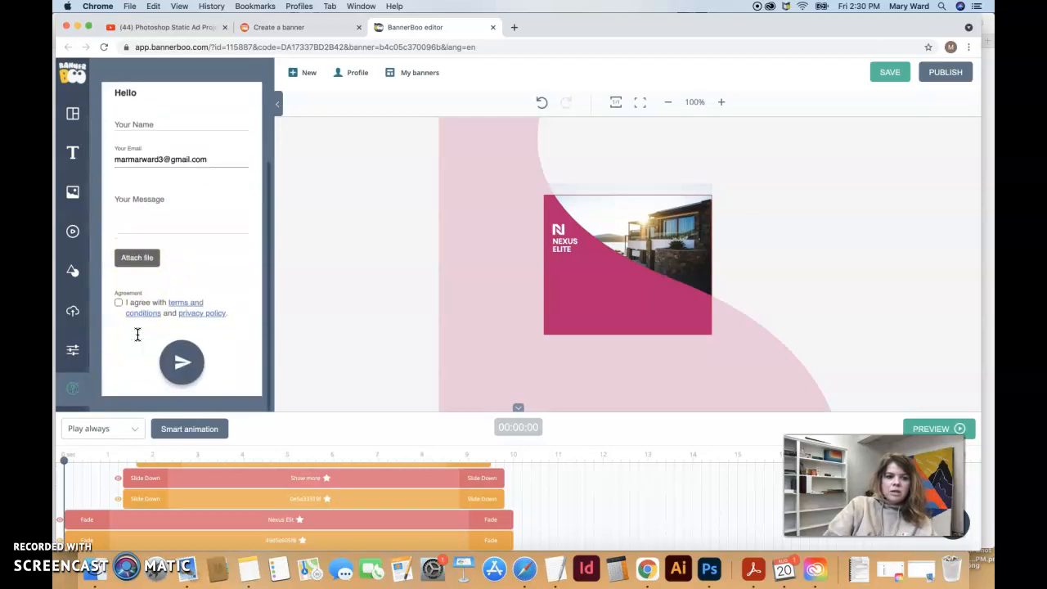
scroll(136, 335, up, 3)
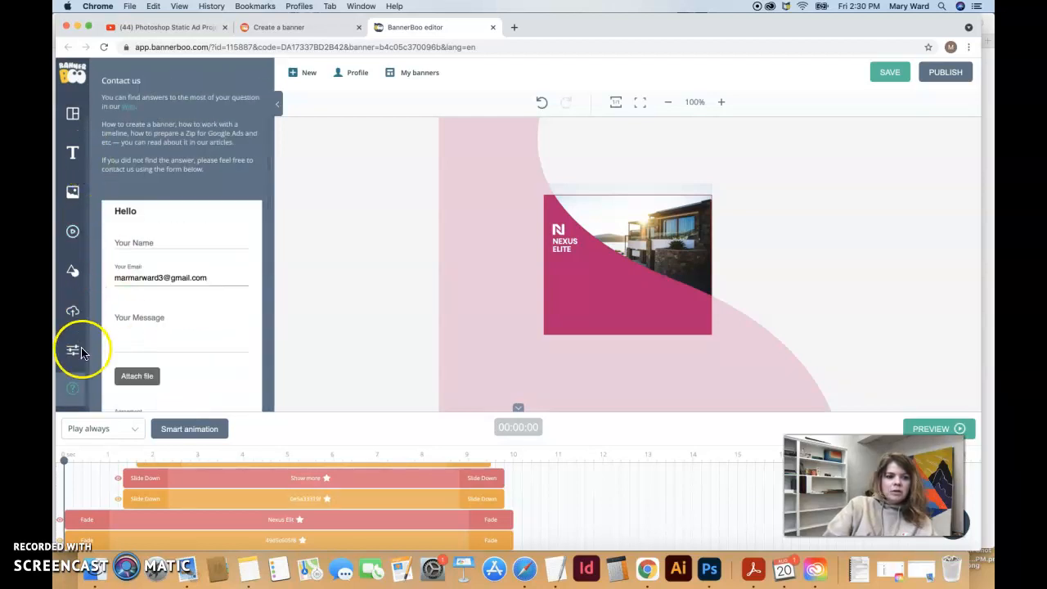
scroll(154, 352, down, 4)
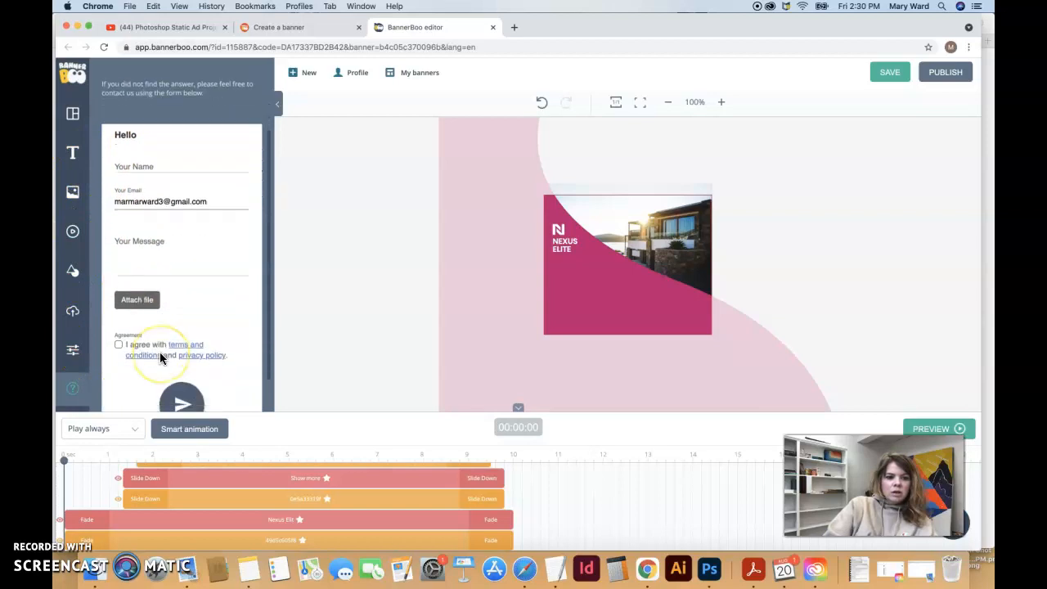
scroll(159, 336, up, 4)
click(159, 319)
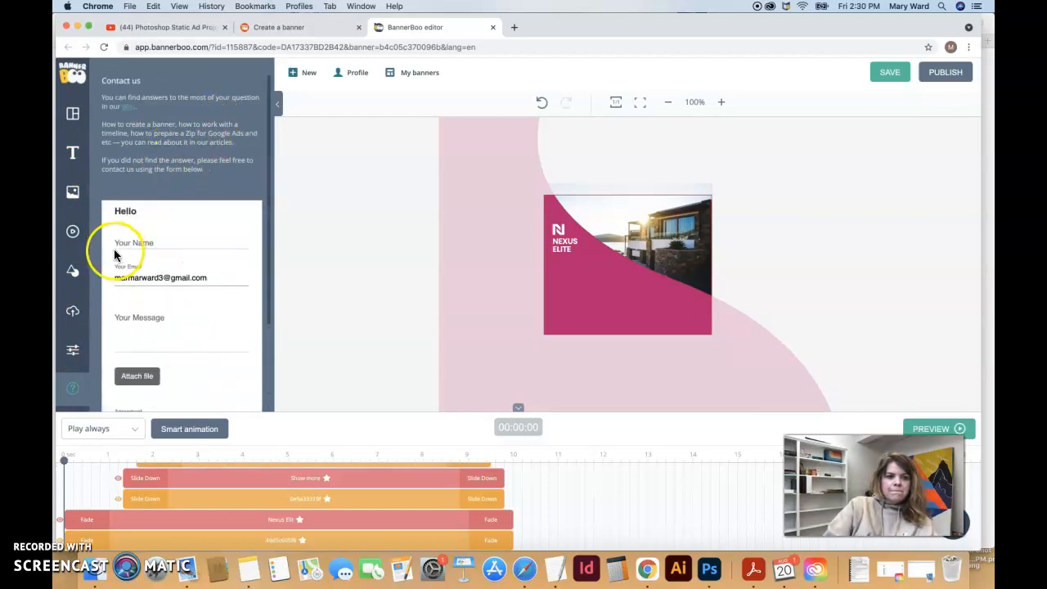
scroll(79, 337, up, 2)
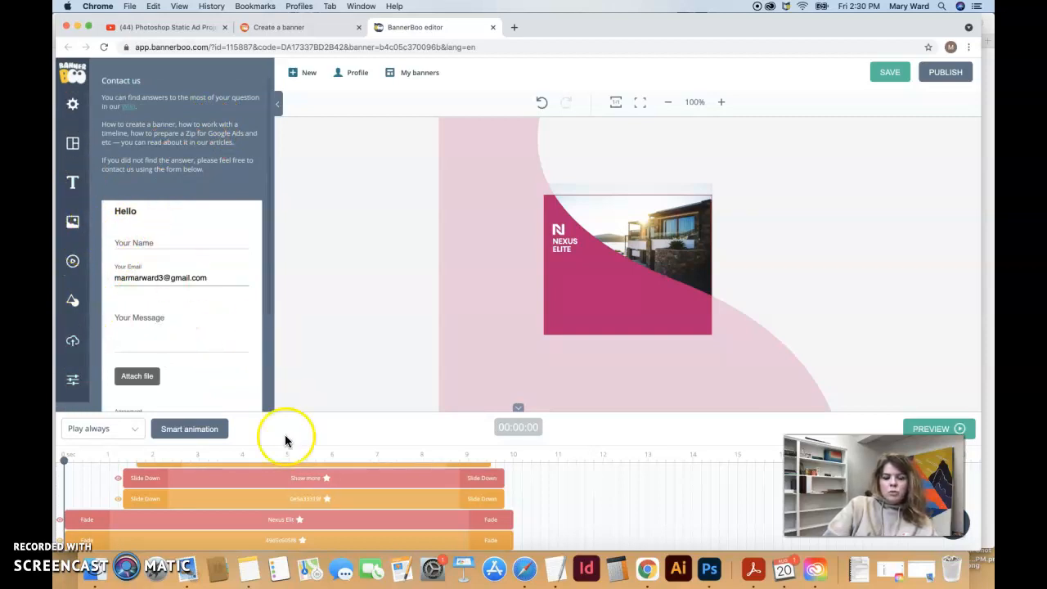
scroll(286, 479, down, 5)
scroll(288, 485, up, 1)
click(187, 475)
Toggle the top layer's visibility, scrub to the FOR SALE MODERN HOME frame, and check the second layer's name
click(187, 475)
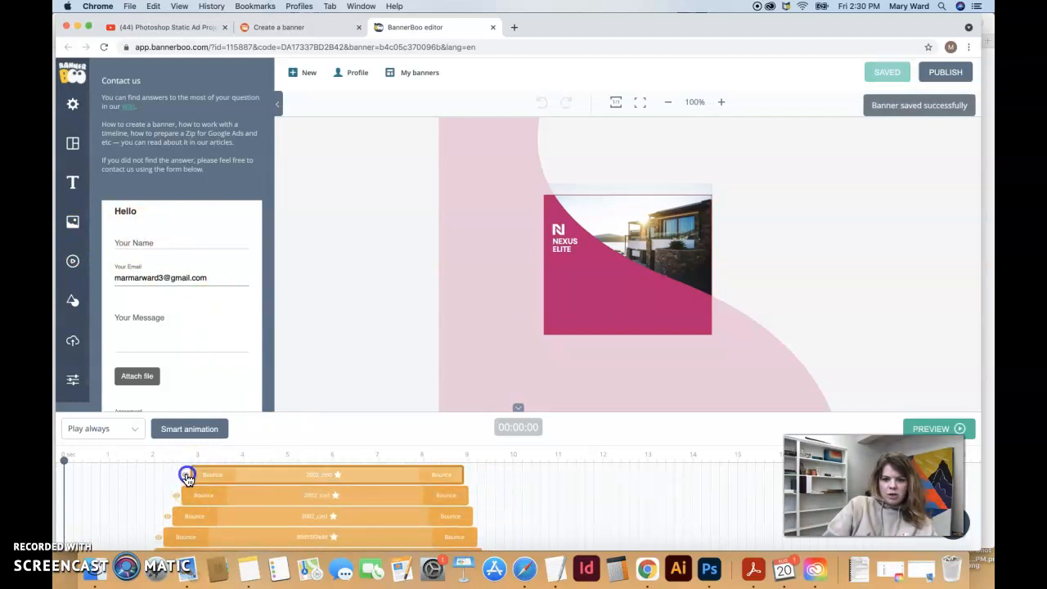
click(187, 477)
click(187, 477)
drag(64, 461, 300, 458)
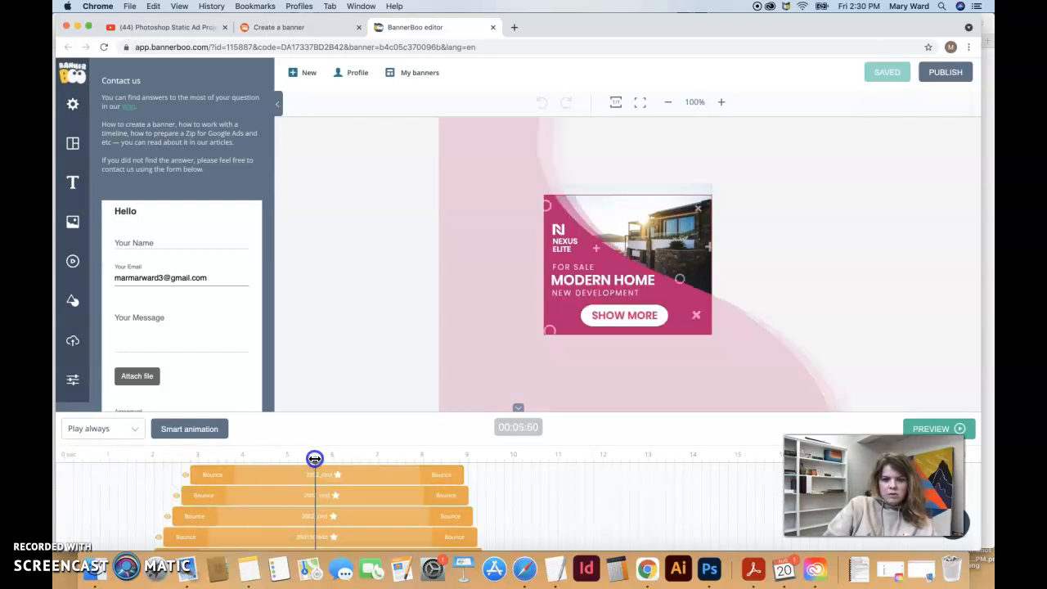
click(185, 476)
click(186, 476)
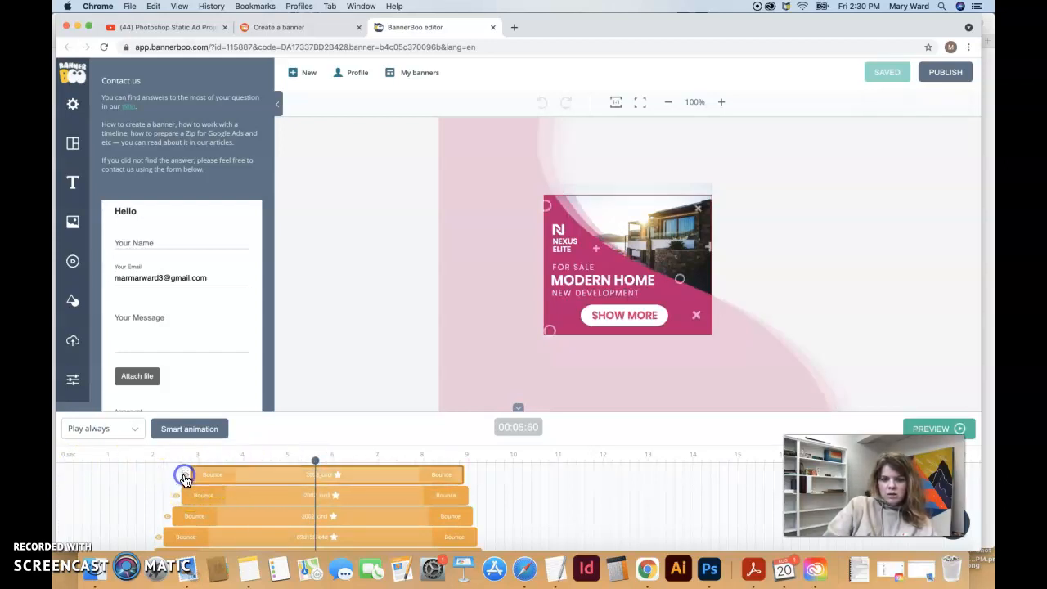
double_click(175, 493)
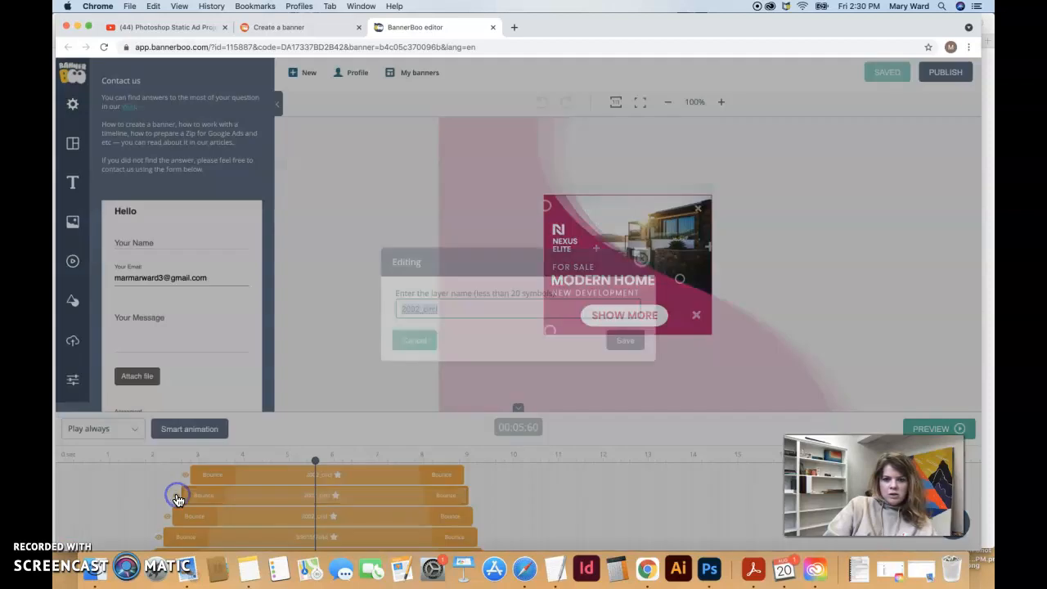
click(624, 341)
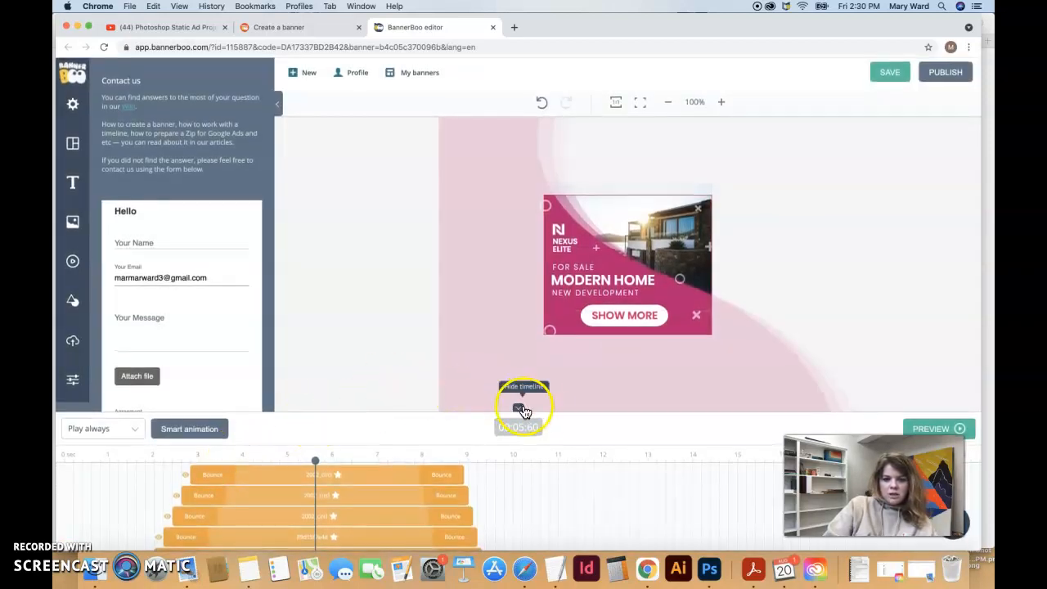
Enlarge the timeline and check the third, fifth and sixth layer names without changing them
drag(540, 417, 555, 263)
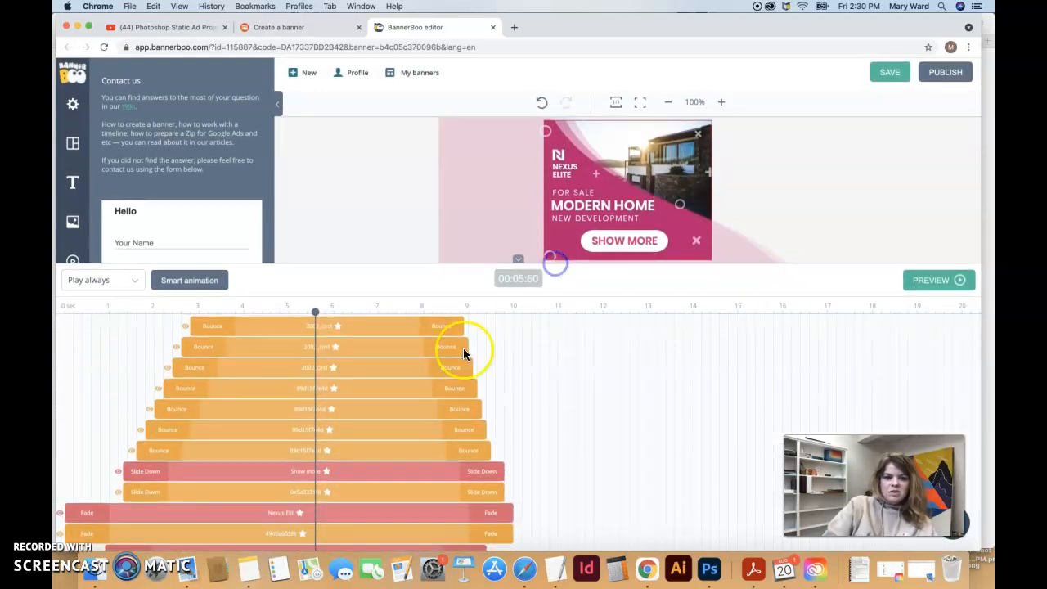
double_click(168, 370)
click(643, 259)
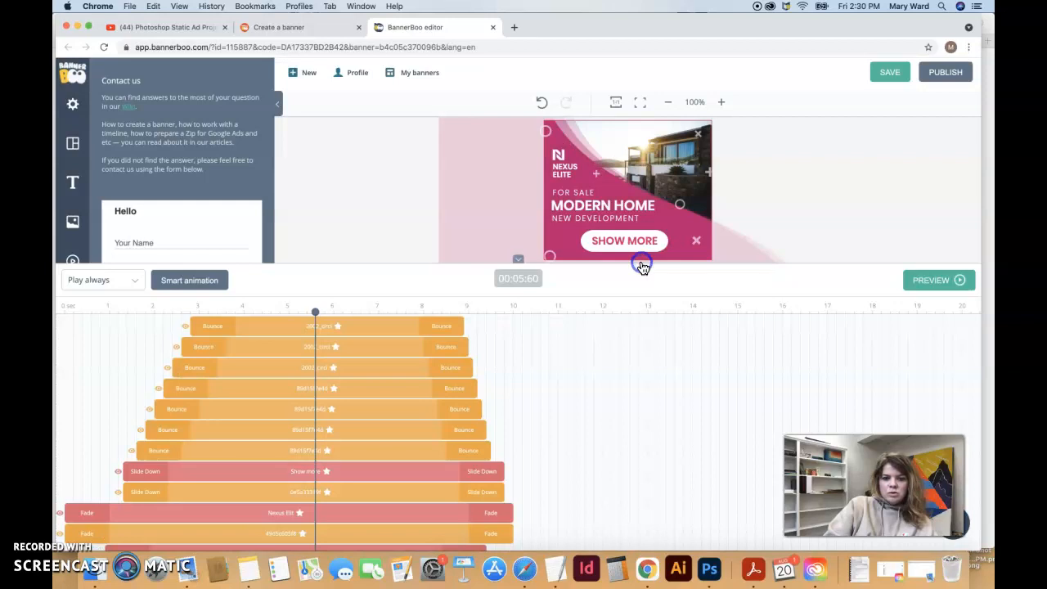
double_click(150, 411)
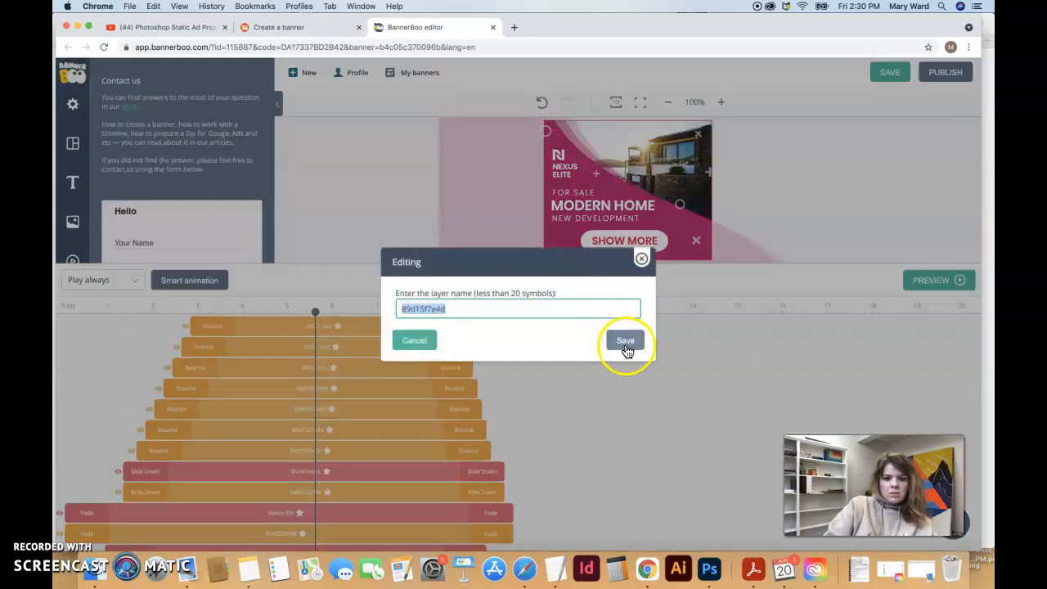
click(642, 259)
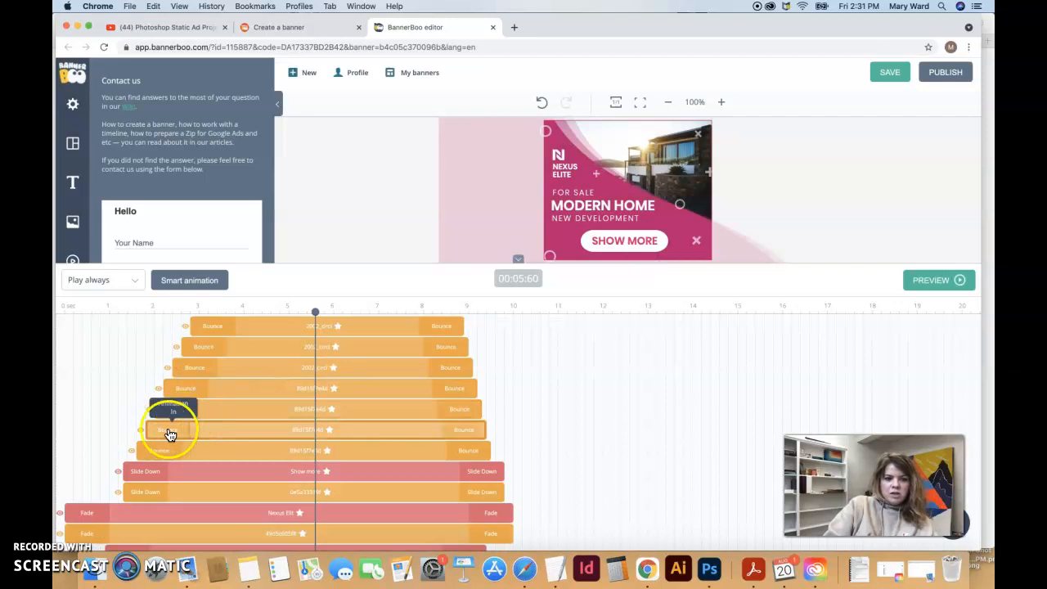
double_click(297, 429)
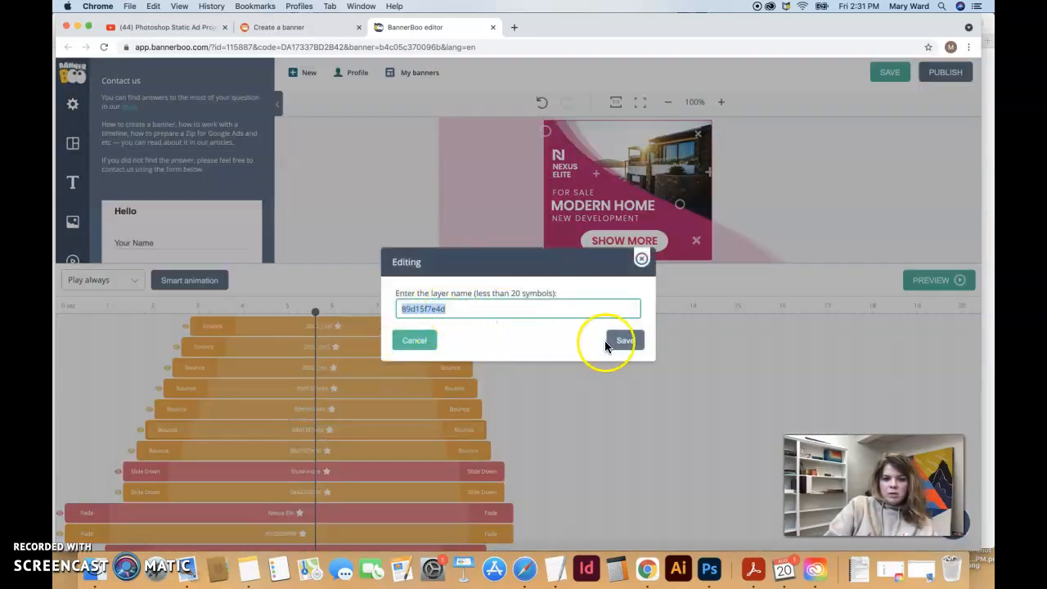
click(642, 258)
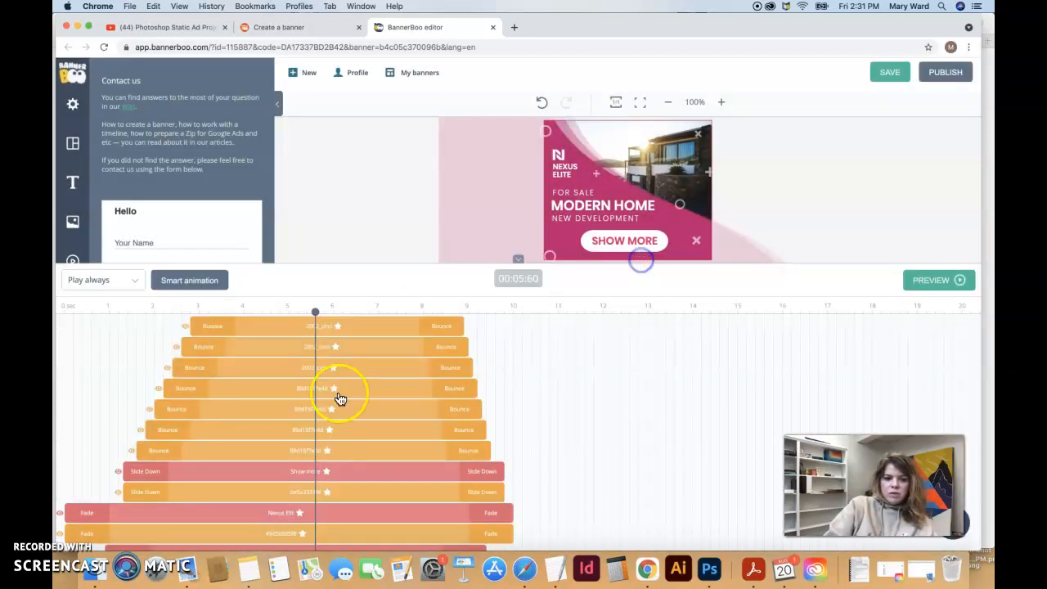
Identify the button layer by toggling its visibility and rename it 'white button'
click(118, 471)
click(118, 472)
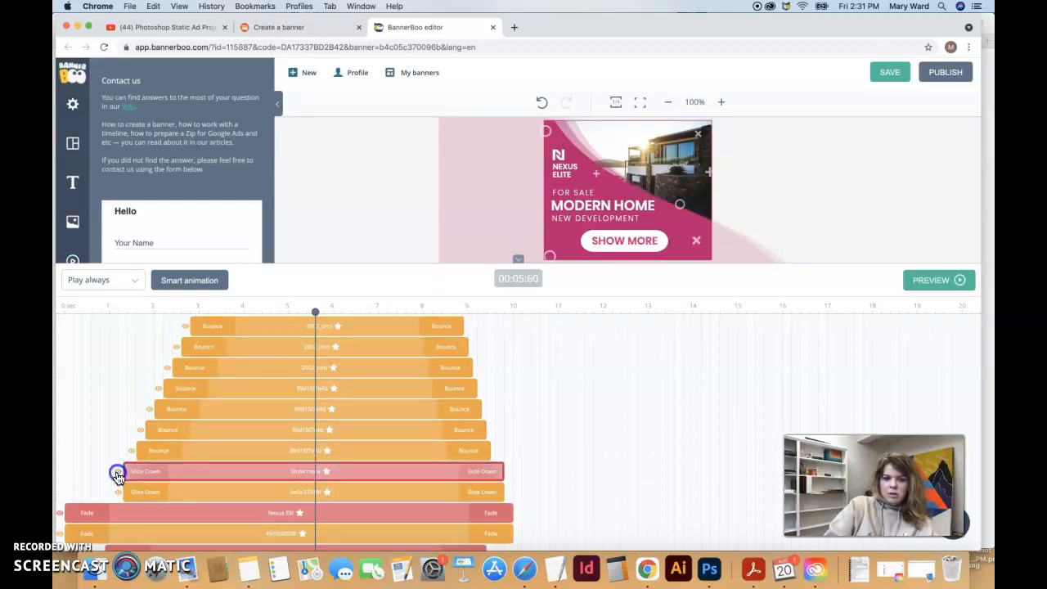
click(117, 492)
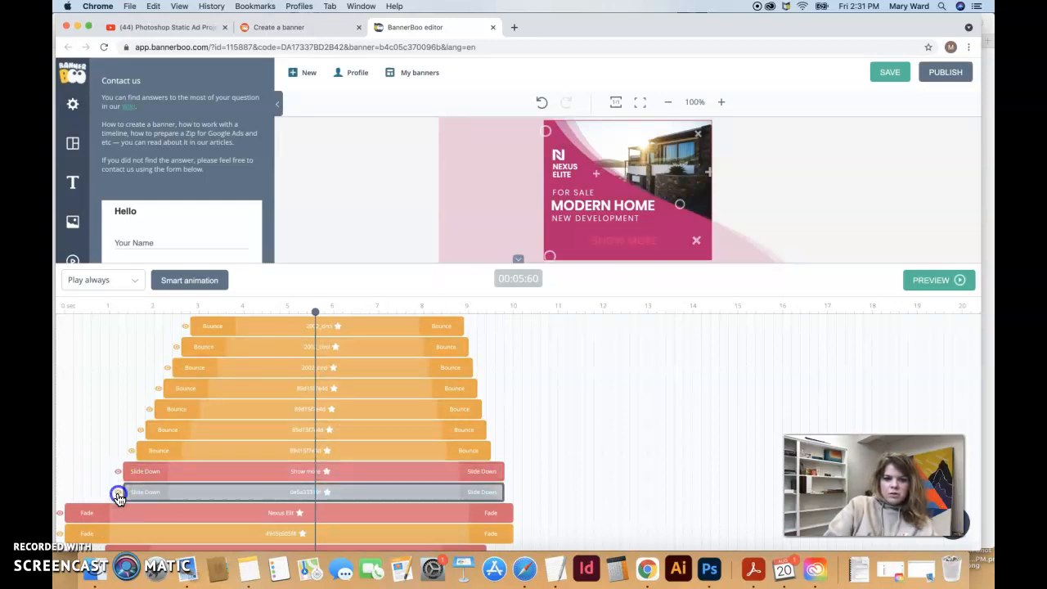
click(118, 492)
click(118, 493)
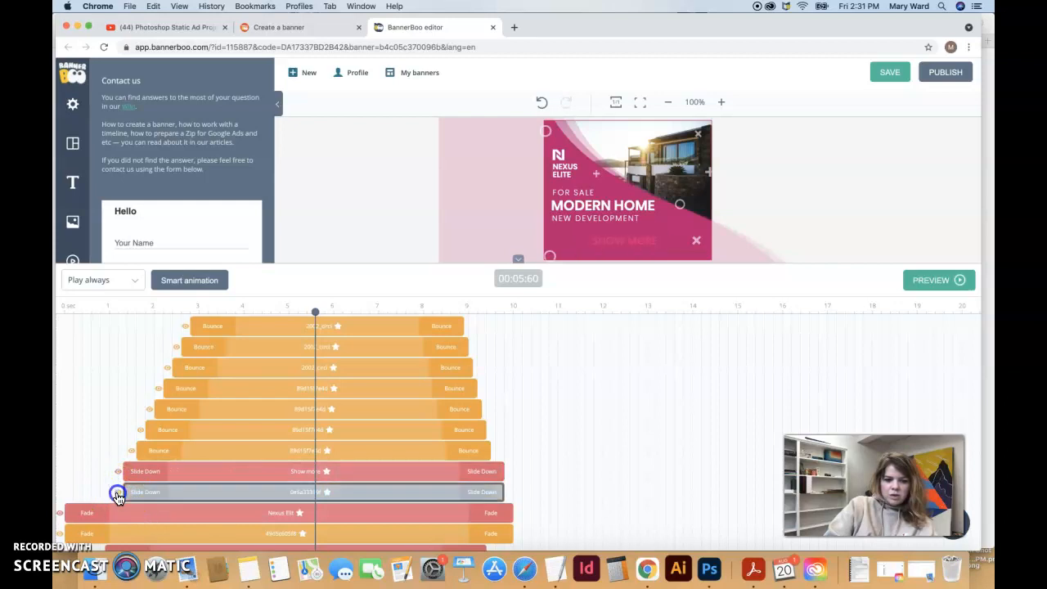
double_click(118, 493)
text(white button)
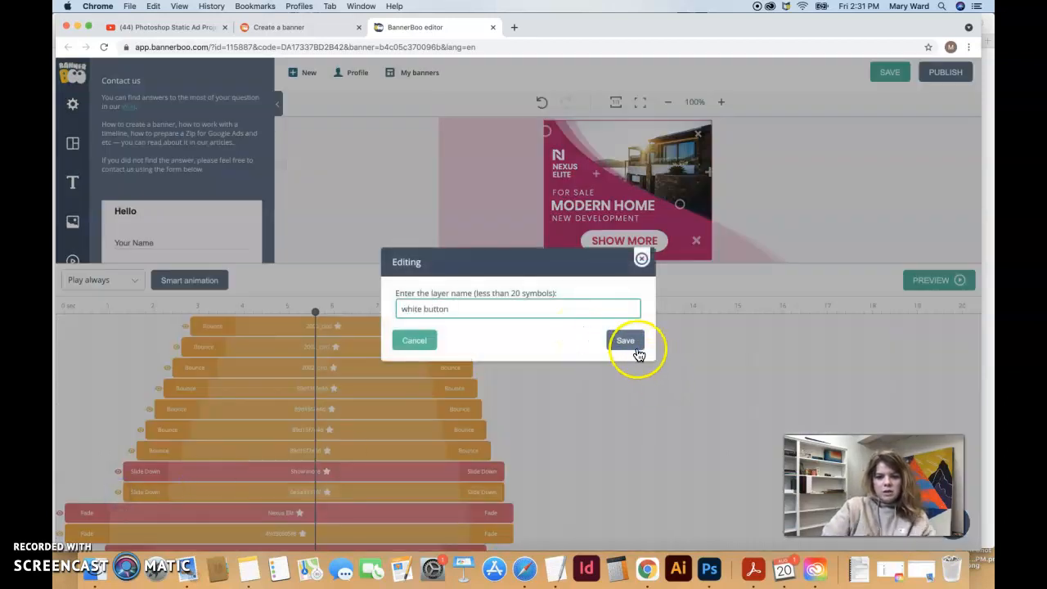
click(639, 354)
Select the white button layer and move the playhead back to about 1.7 seconds
click(299, 493)
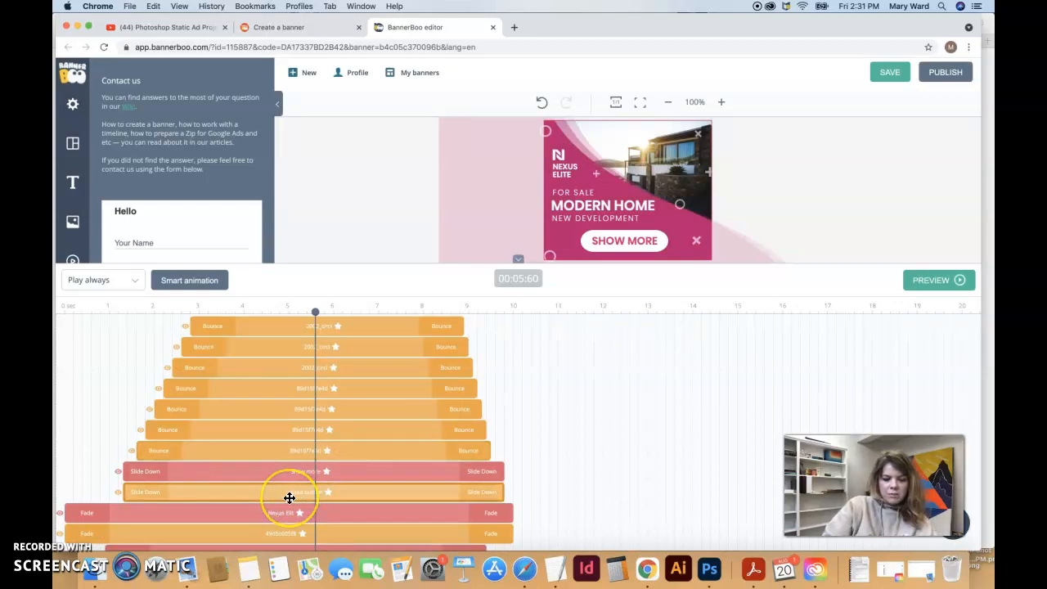
scroll(289, 498, down, 1)
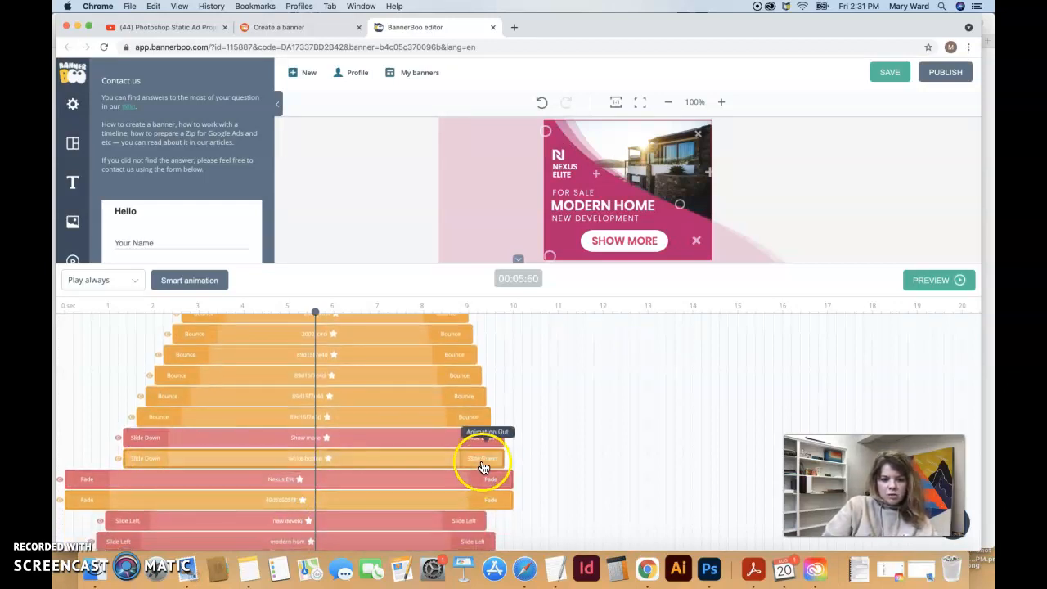
drag(317, 314, 306, 353)
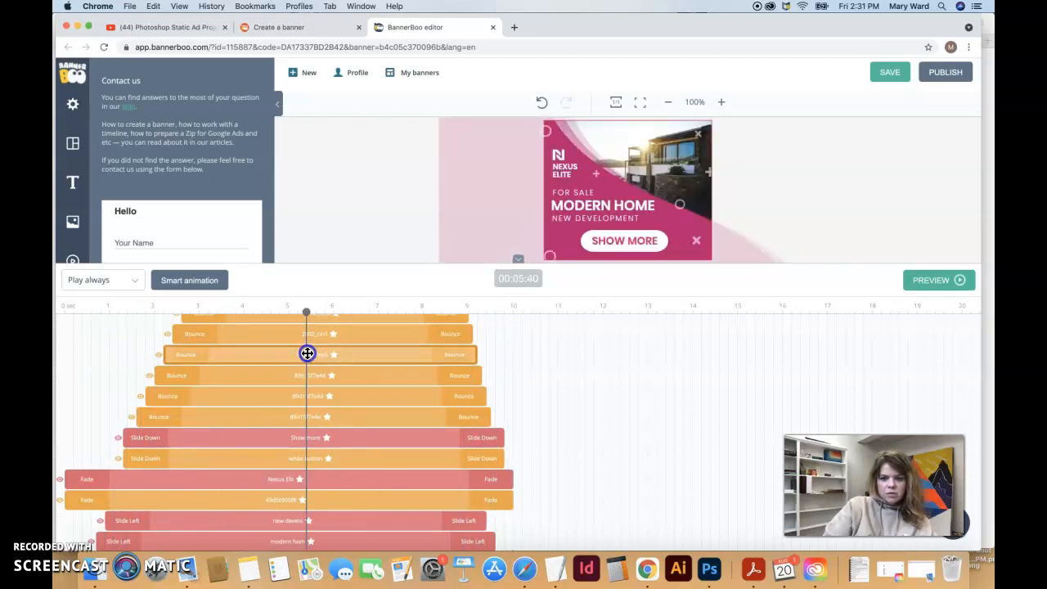
Switch the white button layer's entrance from Slide Down to Slide Left and preview the banner
click(930, 280)
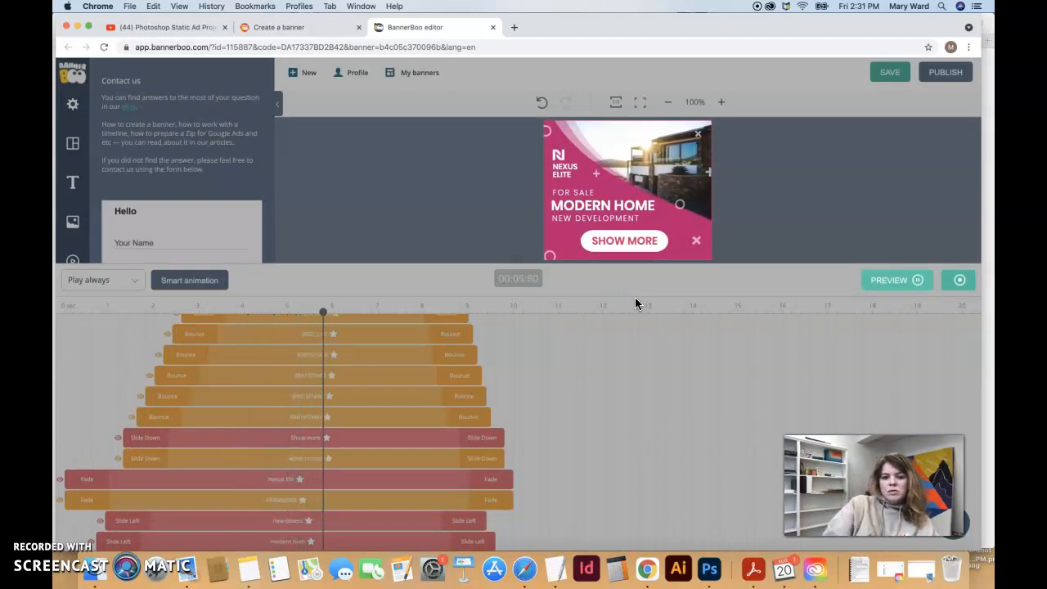
click(846, 171)
click(427, 242)
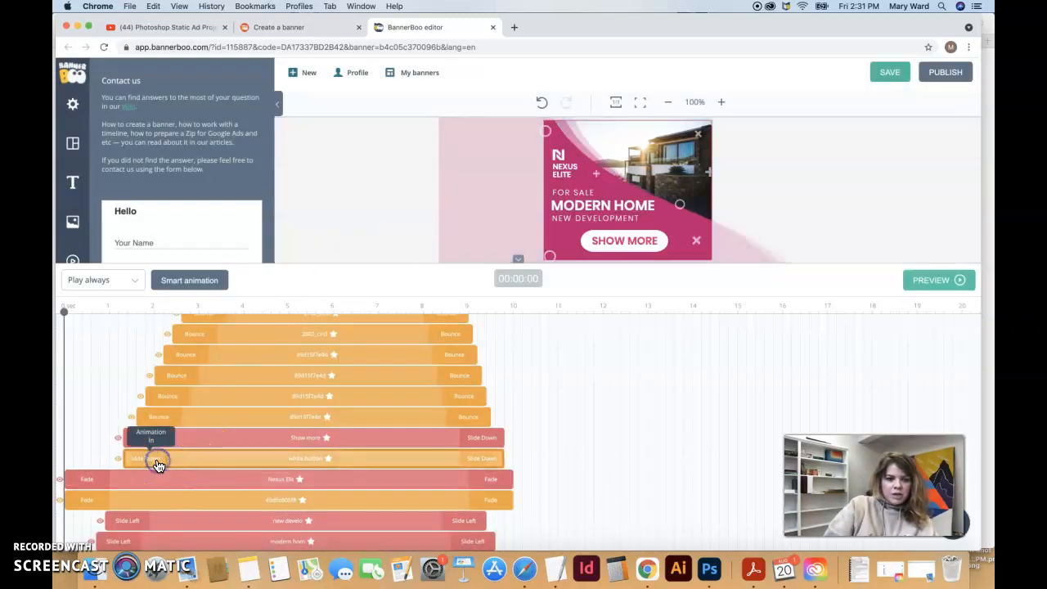
click(158, 465)
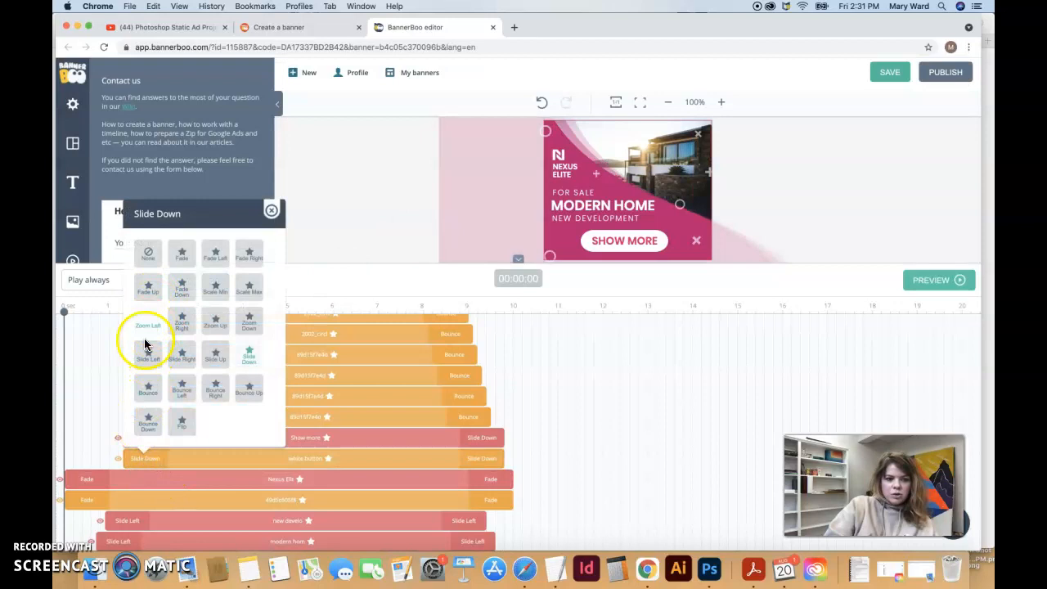
click(147, 354)
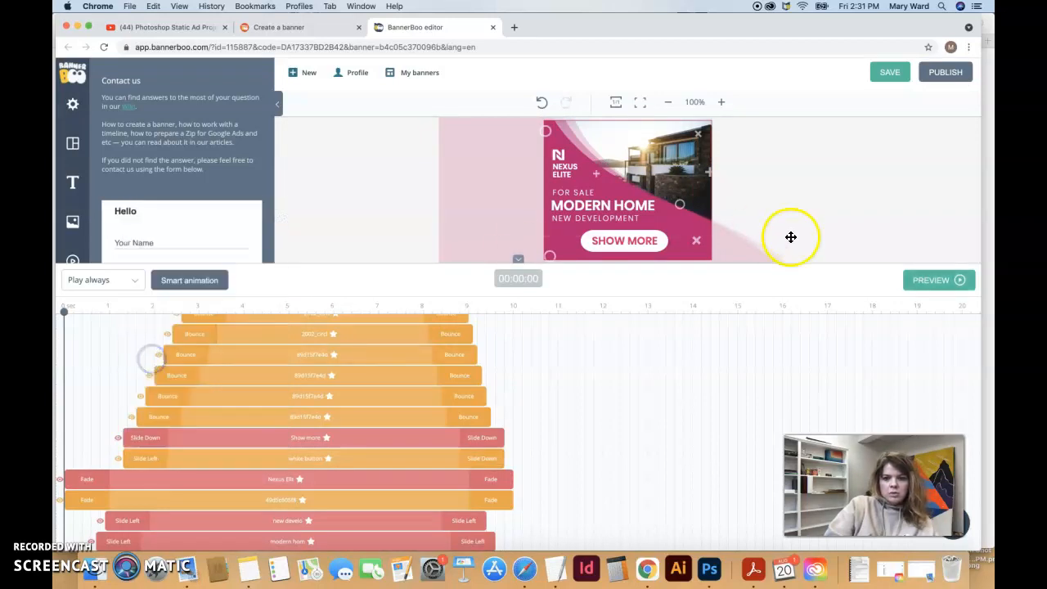
click(922, 283)
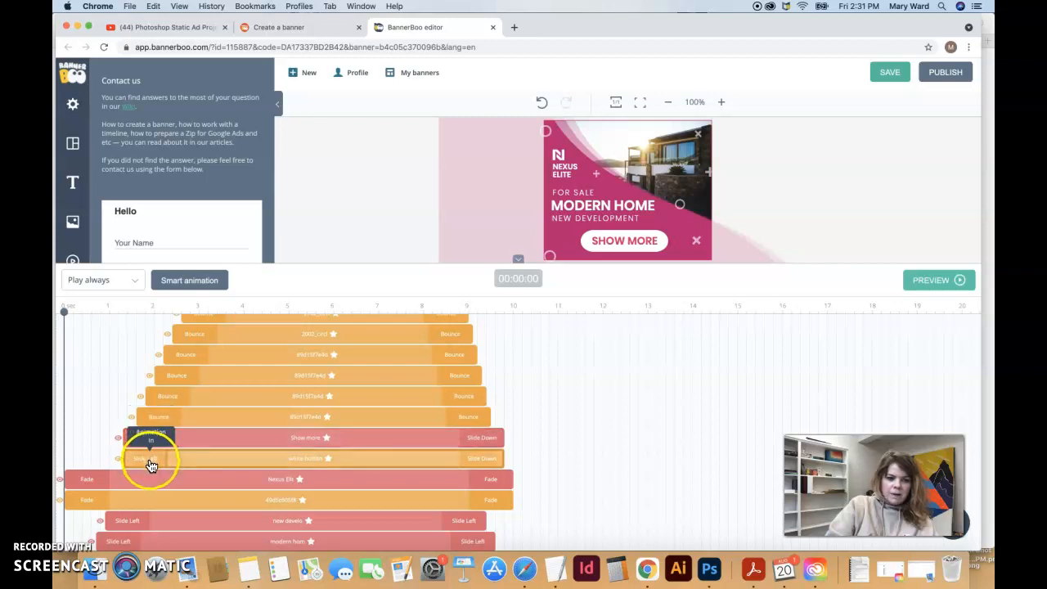
Rename the Nexus Elit and 49d5c605f8 timeline layers both to 'logo'
click(124, 478)
scroll(124, 478, down, 2)
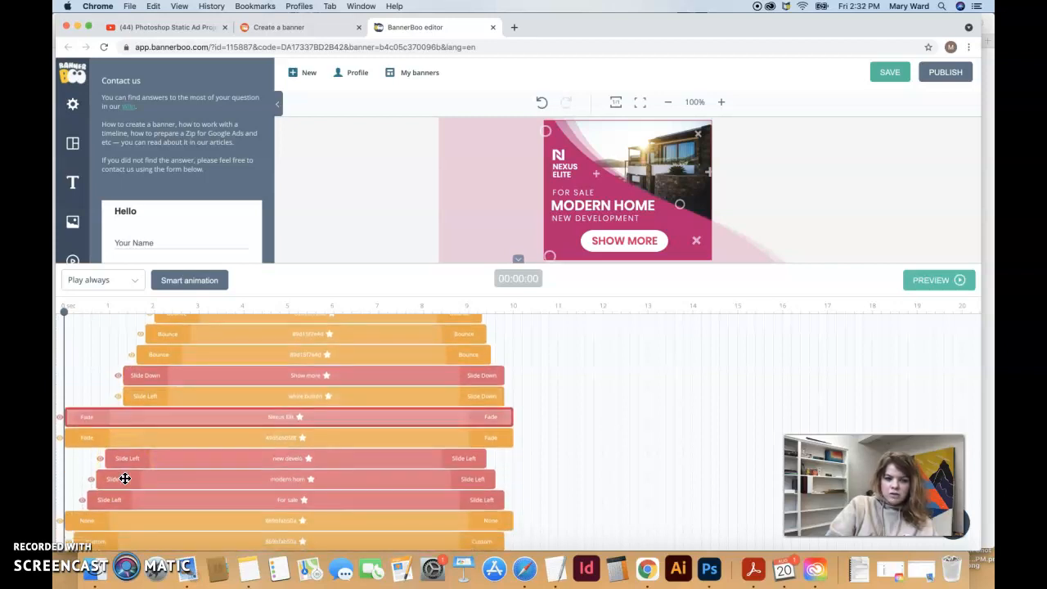
scroll(124, 478, down, 1)
click(169, 384)
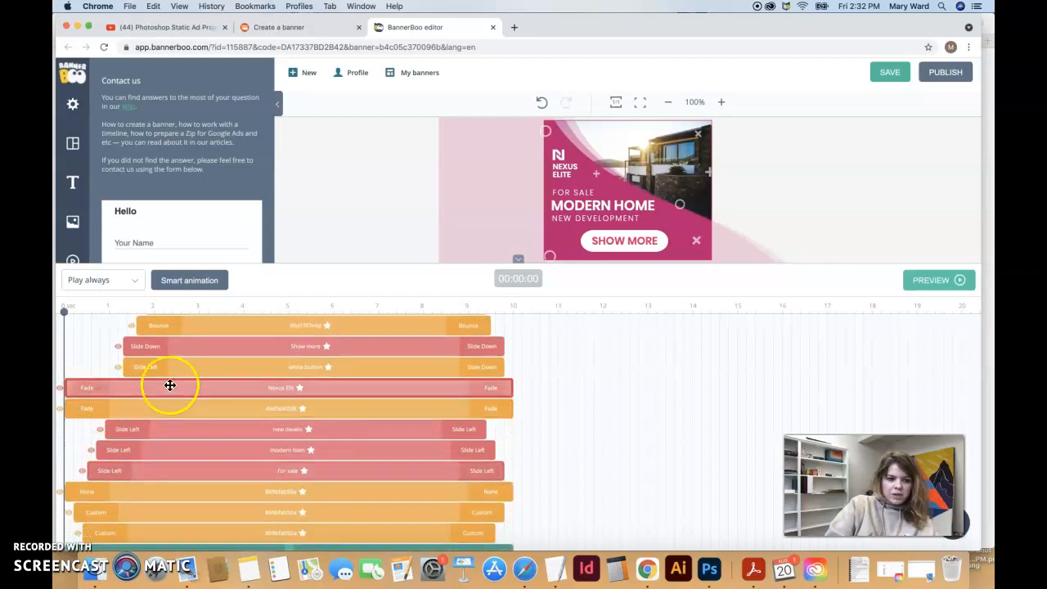
double_click(62, 387)
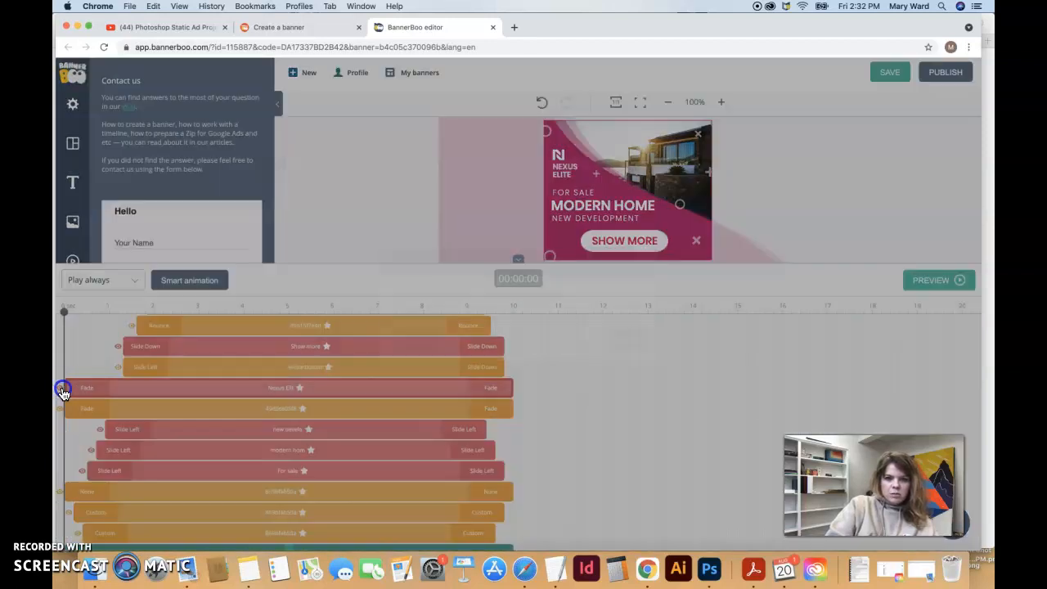
text(logo)
click(625, 341)
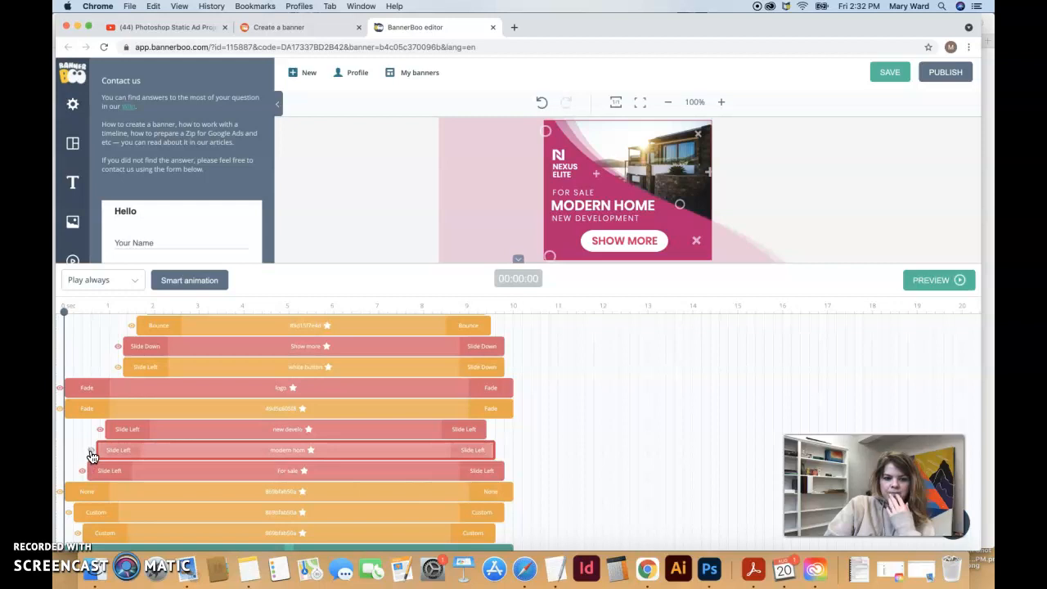
double_click(62, 409)
text(logo)
click(627, 340)
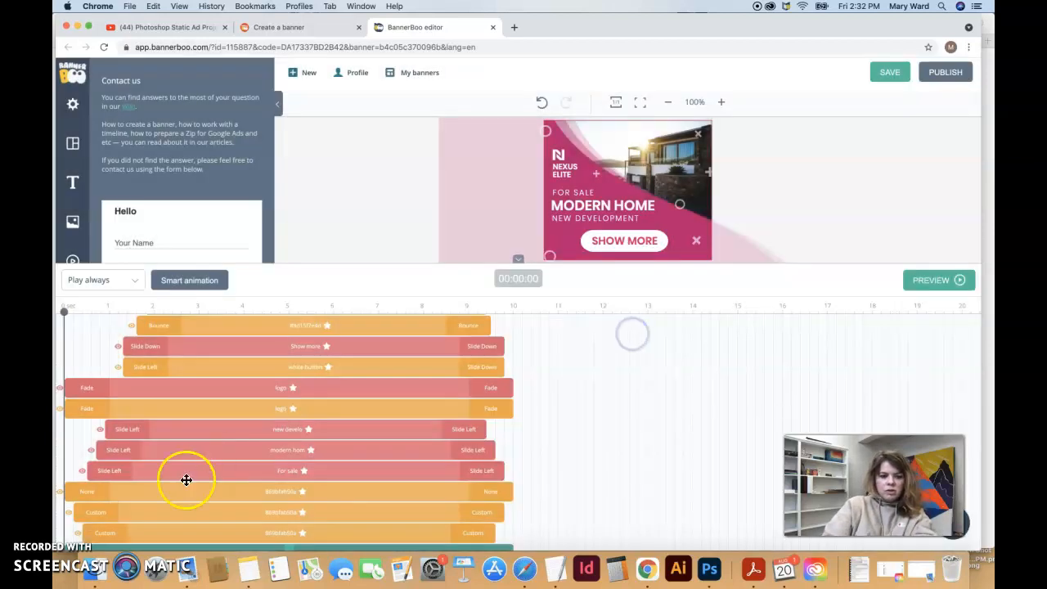
Identify the pink shape layer by toggling its visibility and name it 'curved background'
click(73, 529)
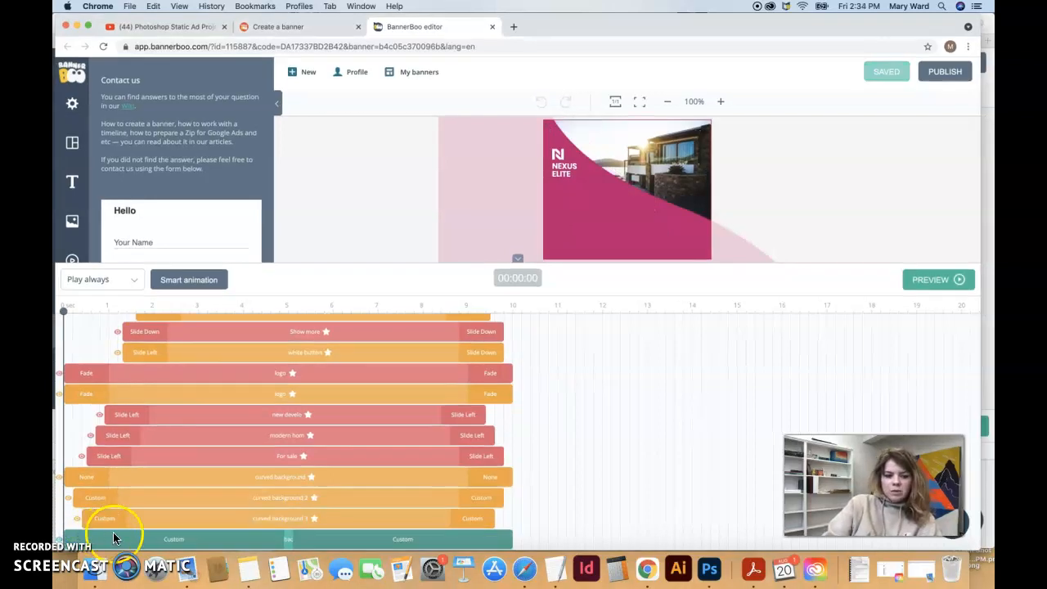
click(239, 480)
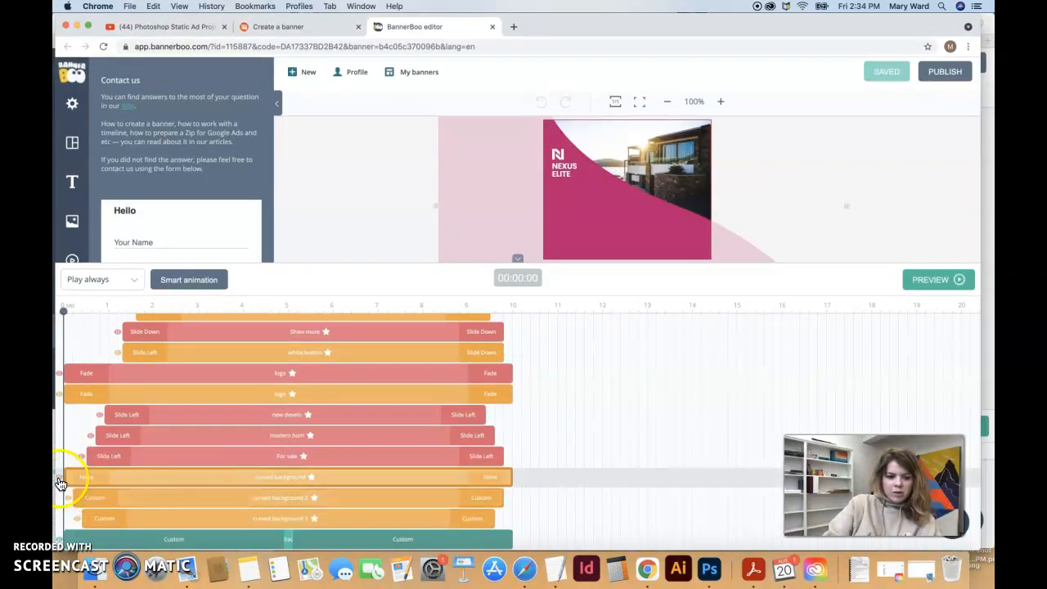
click(59, 478)
click(59, 478)
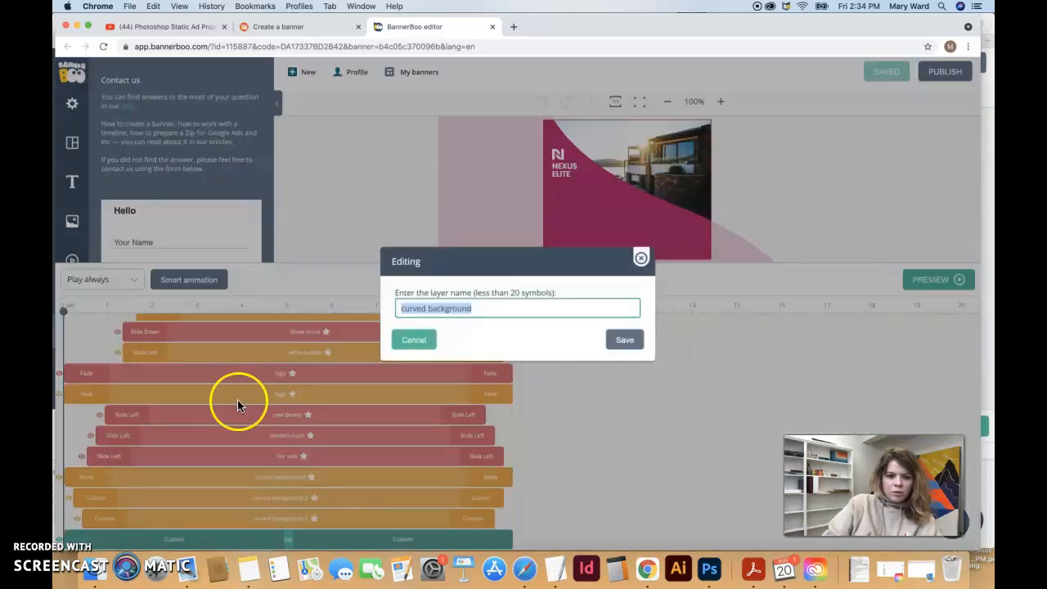
click(612, 345)
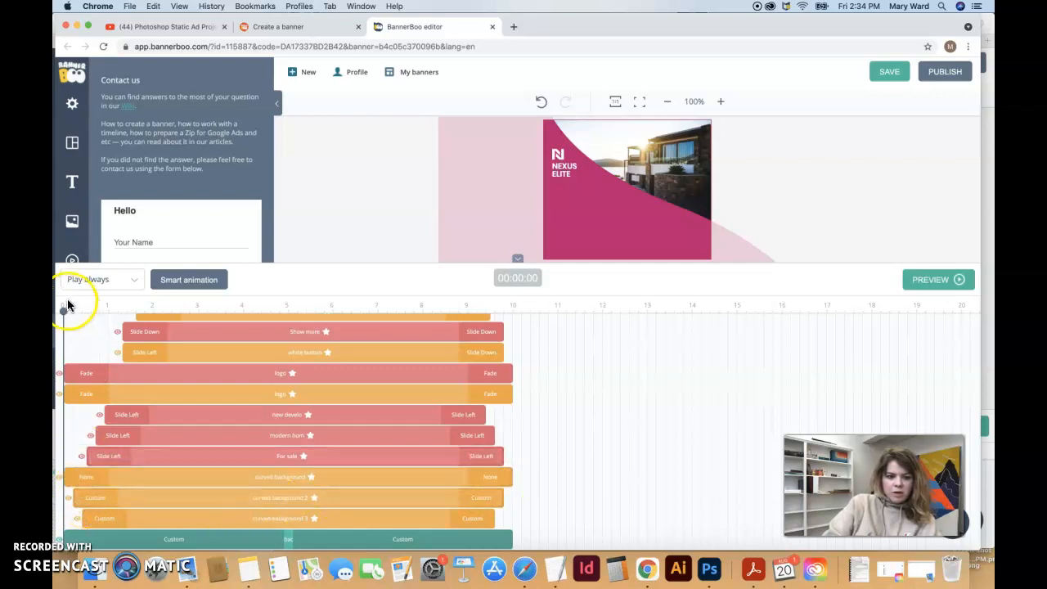
mouse_move(62, 312)
mouse_down()
mouse_move(86, 313)
mouse_move(62, 312)
mouse_up()
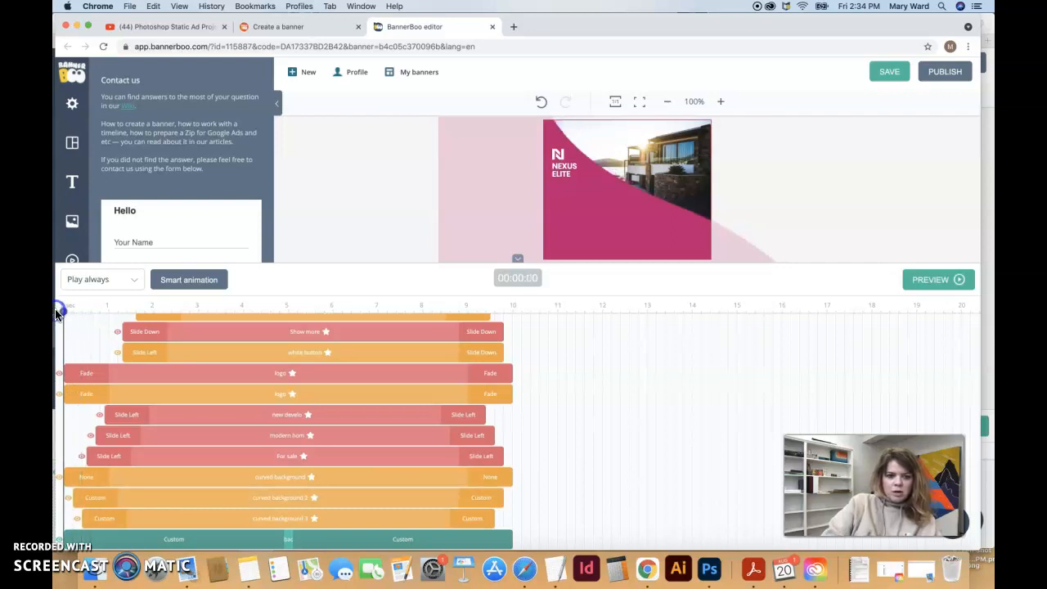
click(225, 509)
click(262, 482)
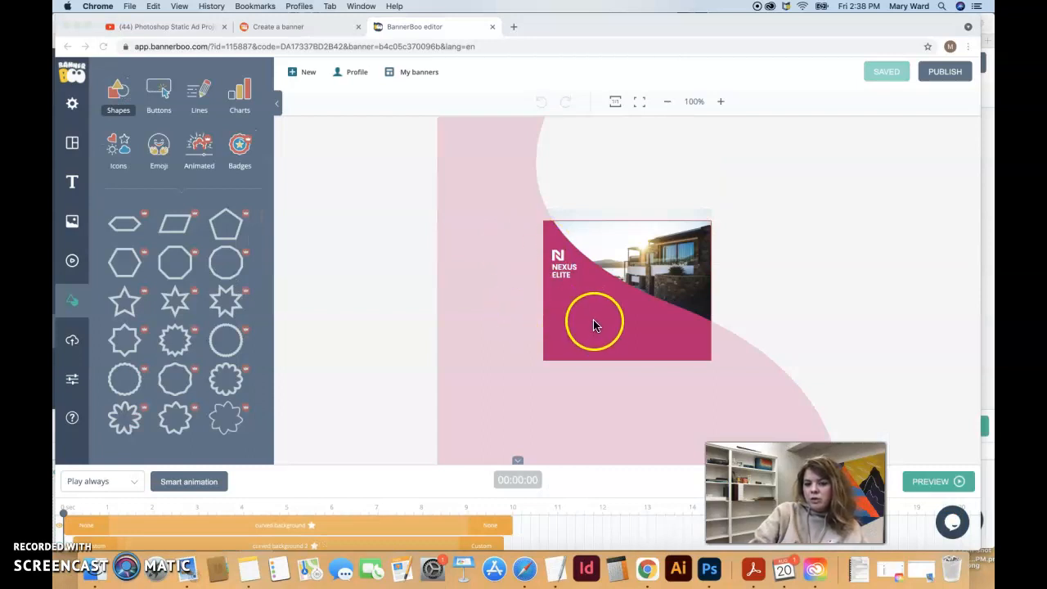
Move the pale pink curved shape lower and fill it green from the swatch list
click(585, 344)
drag(574, 325, 602, 429)
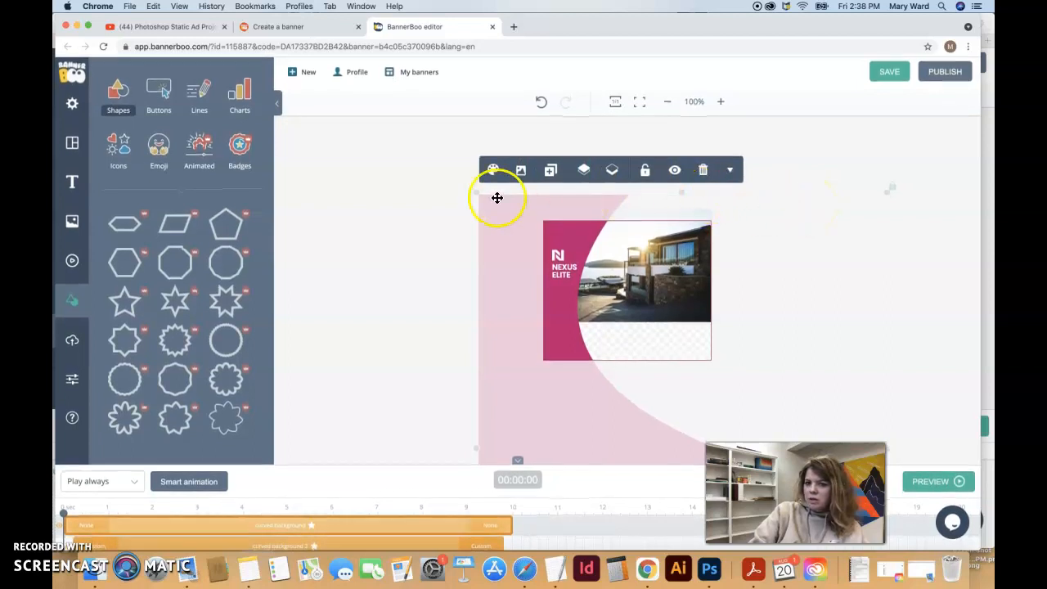
click(494, 172)
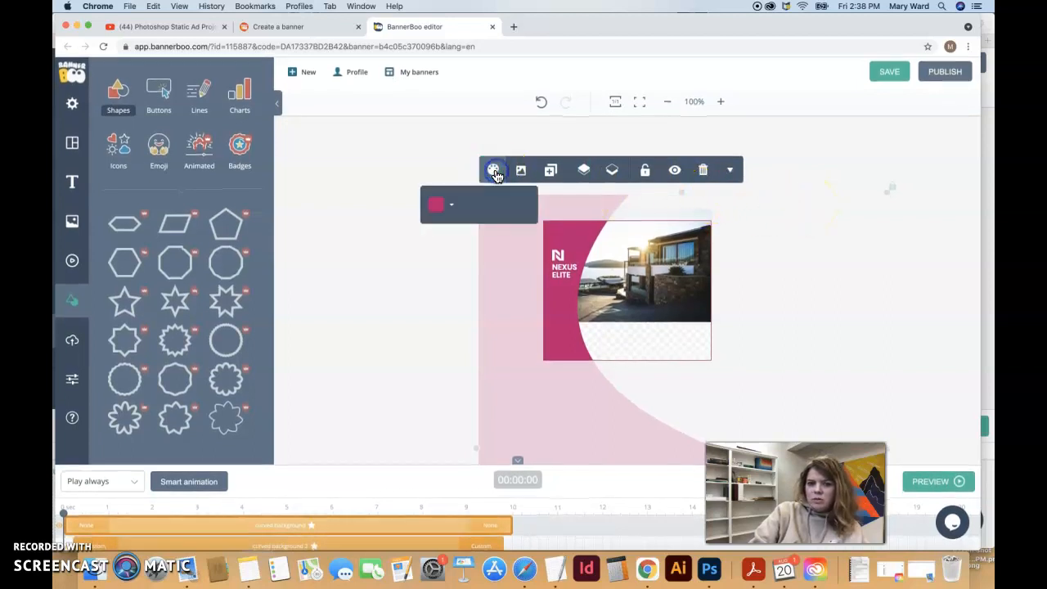
click(450, 208)
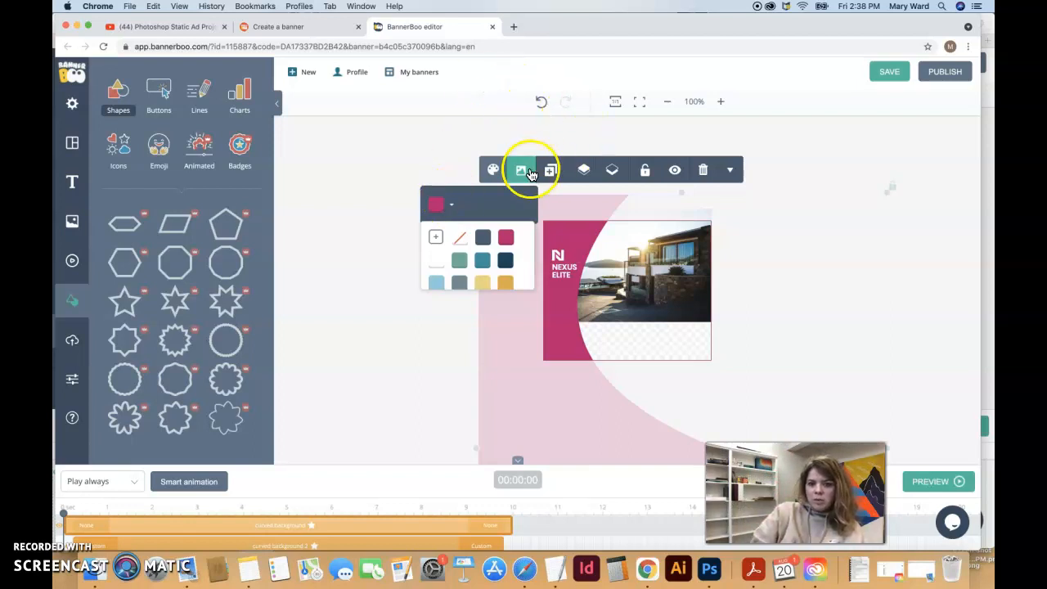
scroll(462, 250, down, 8)
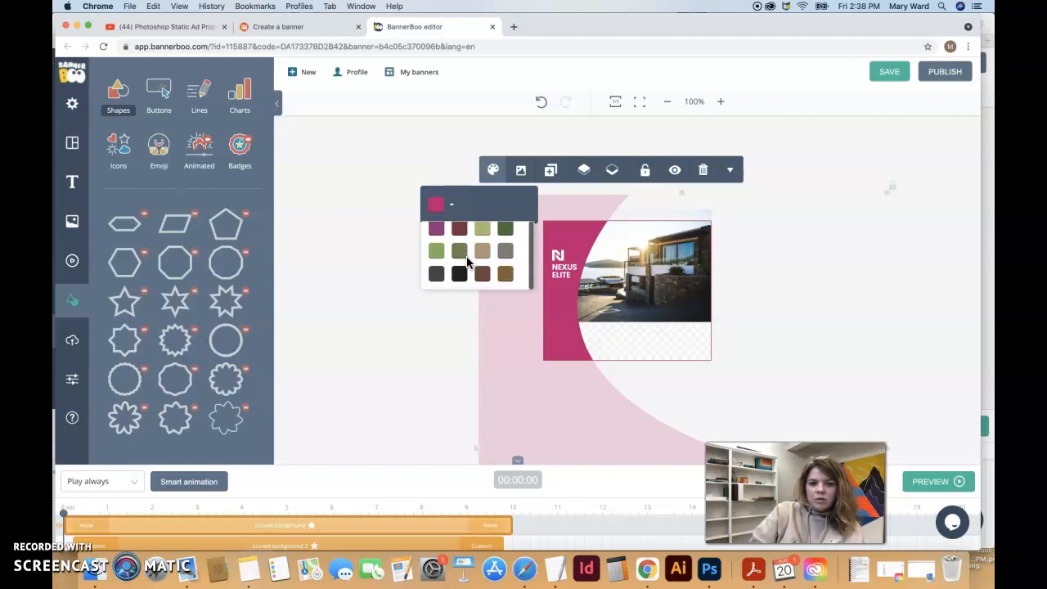
click(437, 260)
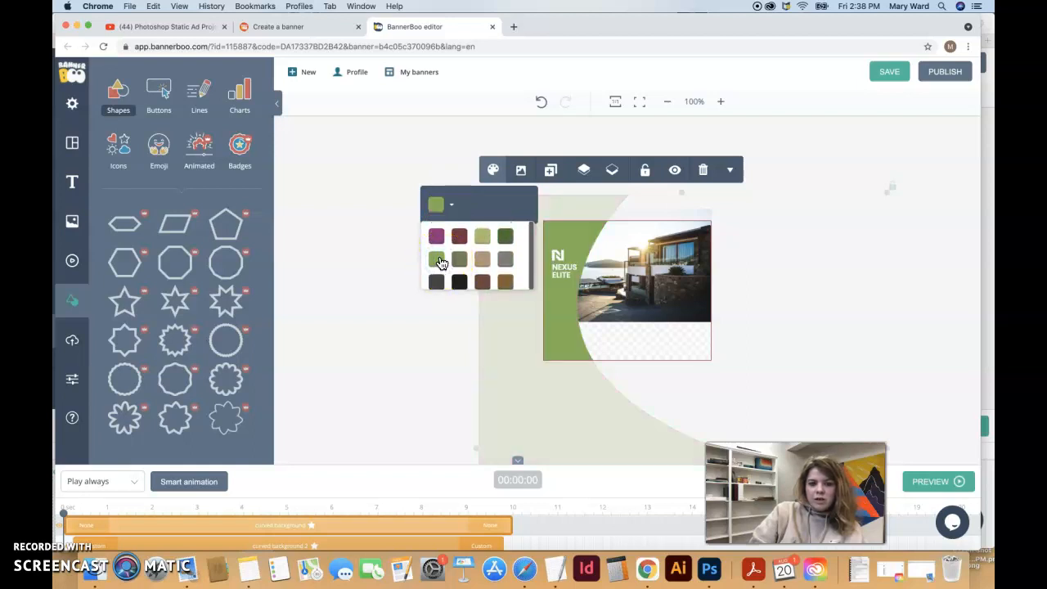
Give the curved shape a brighter custom green (#8afa2f) and move it upward
scroll(458, 254, up, 5)
scroll(462, 250, up, 3)
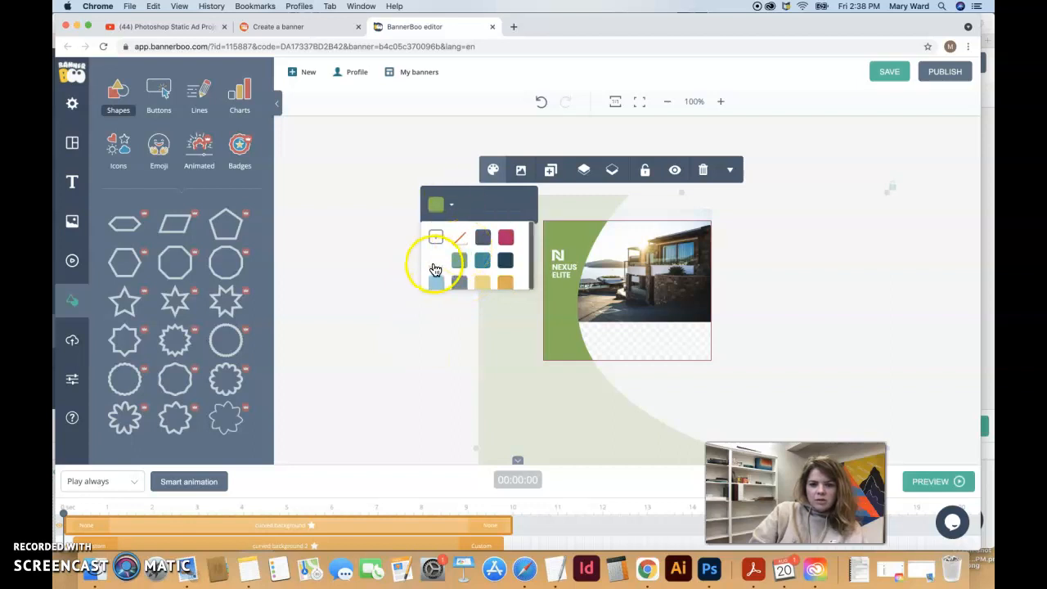
click(437, 240)
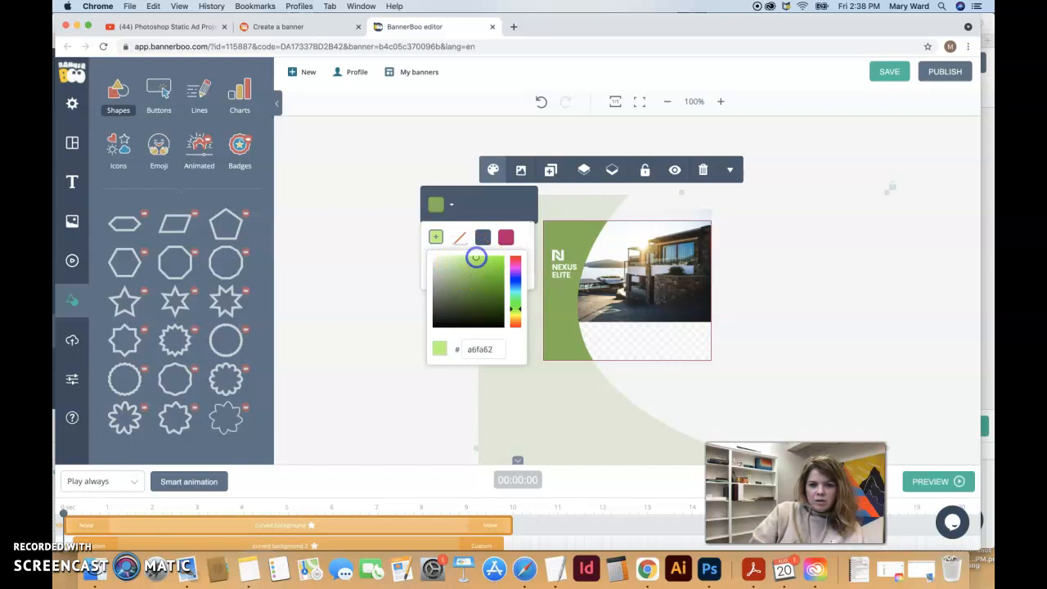
click(437, 238)
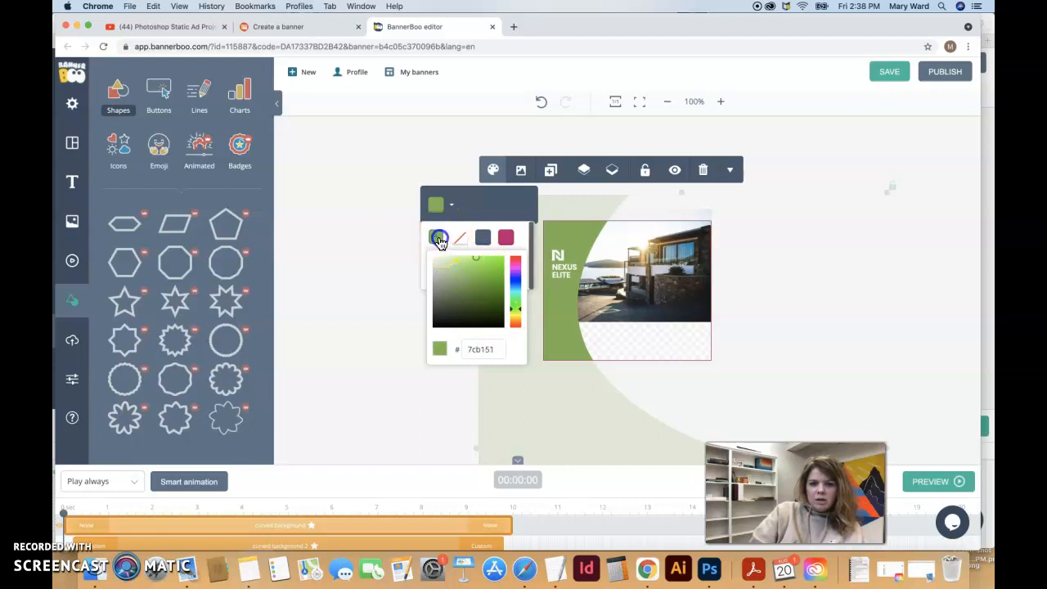
click(490, 257)
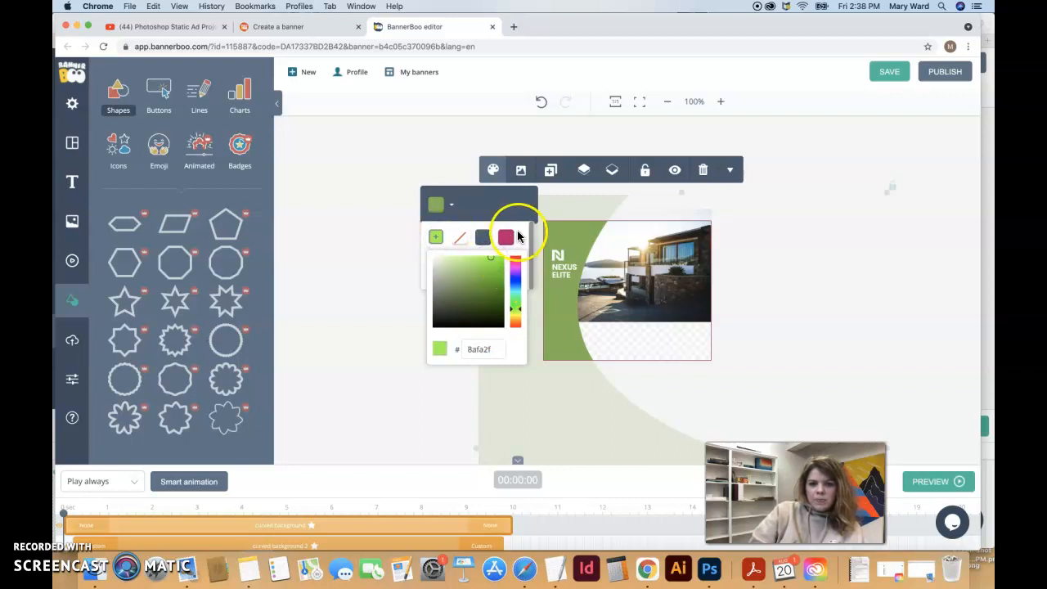
click(523, 237)
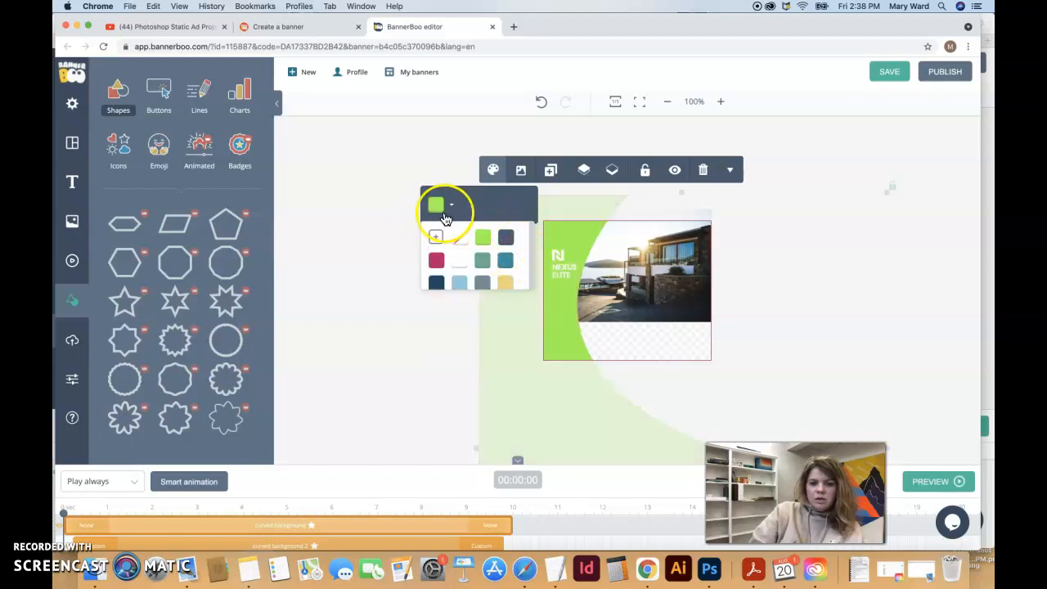
drag(584, 234, 548, 178)
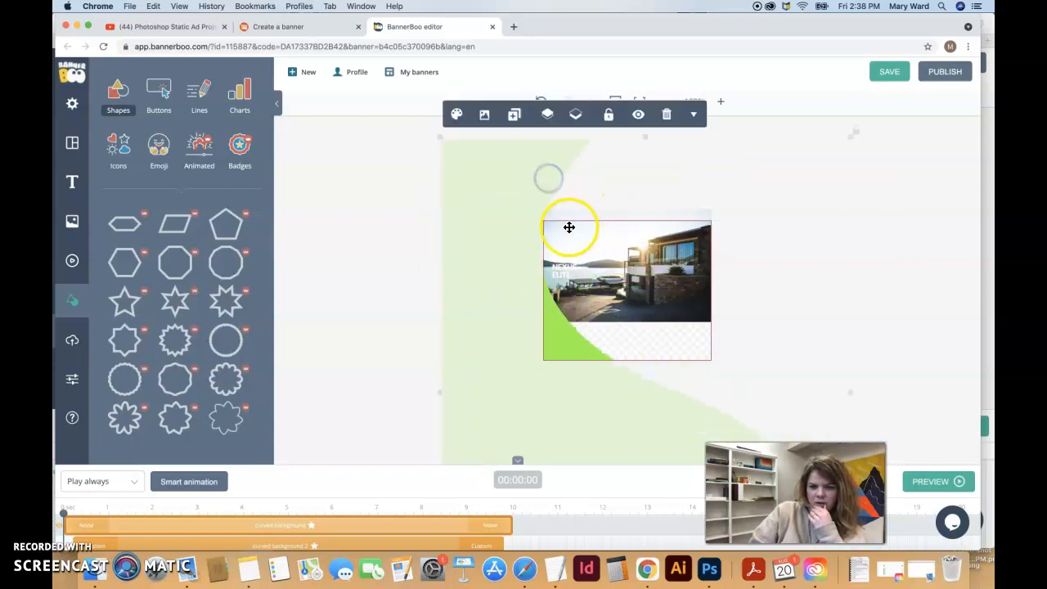
Nudge the green curved shape into place with the timeline advanced to show the headline
drag(553, 341, 572, 260)
mouse_move(602, 291)
mouse_down()
mouse_move(602, 306)
mouse_move(602, 288)
mouse_up()
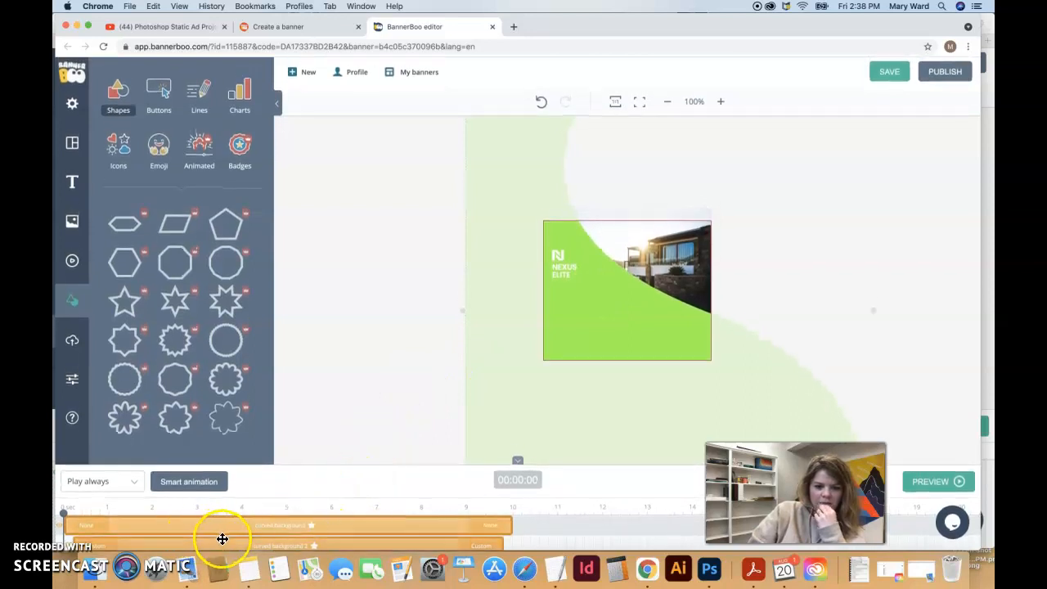
scroll(222, 539, down, 1)
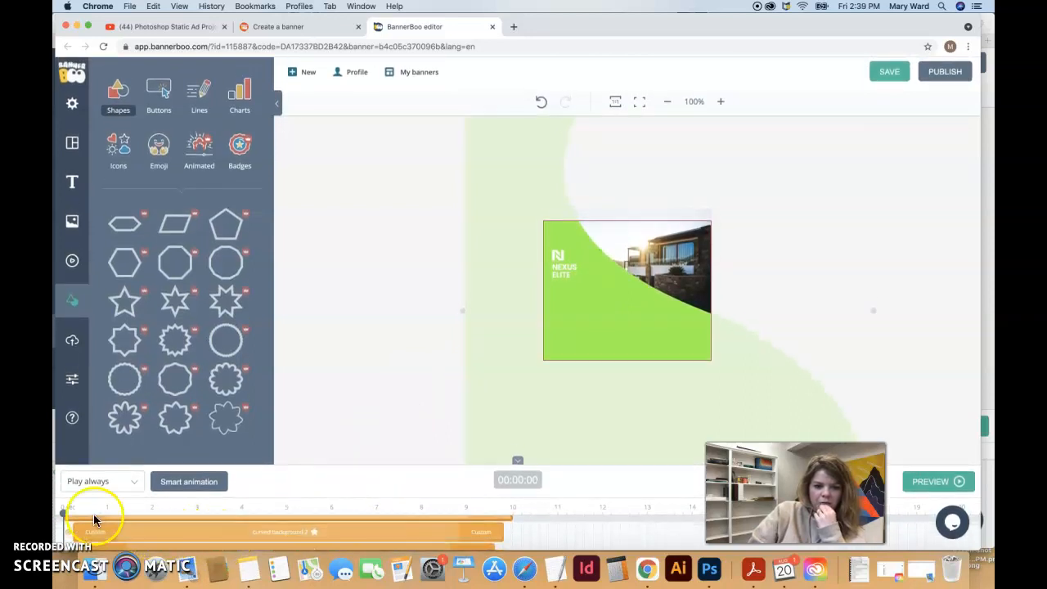
drag(64, 511, 97, 511)
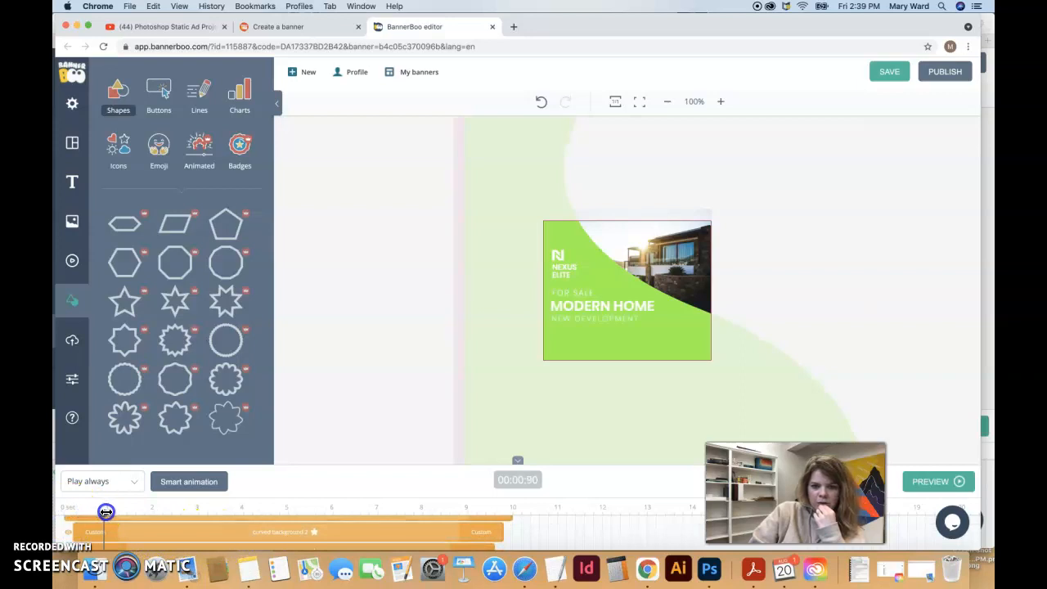
mouse_move(558, 229)
mouse_down()
mouse_move(532, 238)
mouse_move(540, 233)
mouse_up()
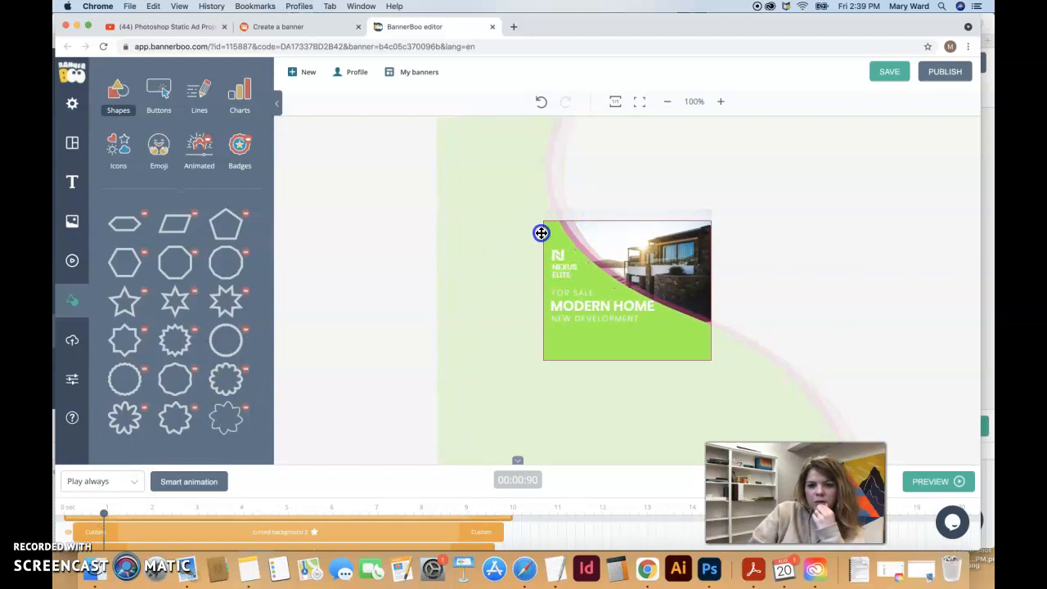
drag(541, 234, 542, 234)
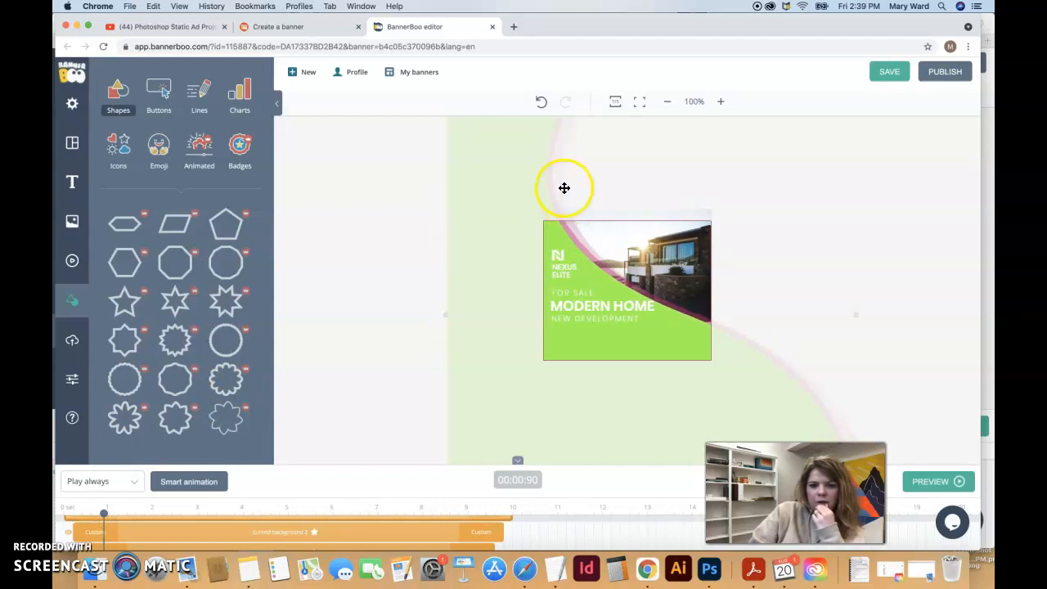
Drag the curved background 2 and green shapes down and left, undoing one bad move
click(259, 533)
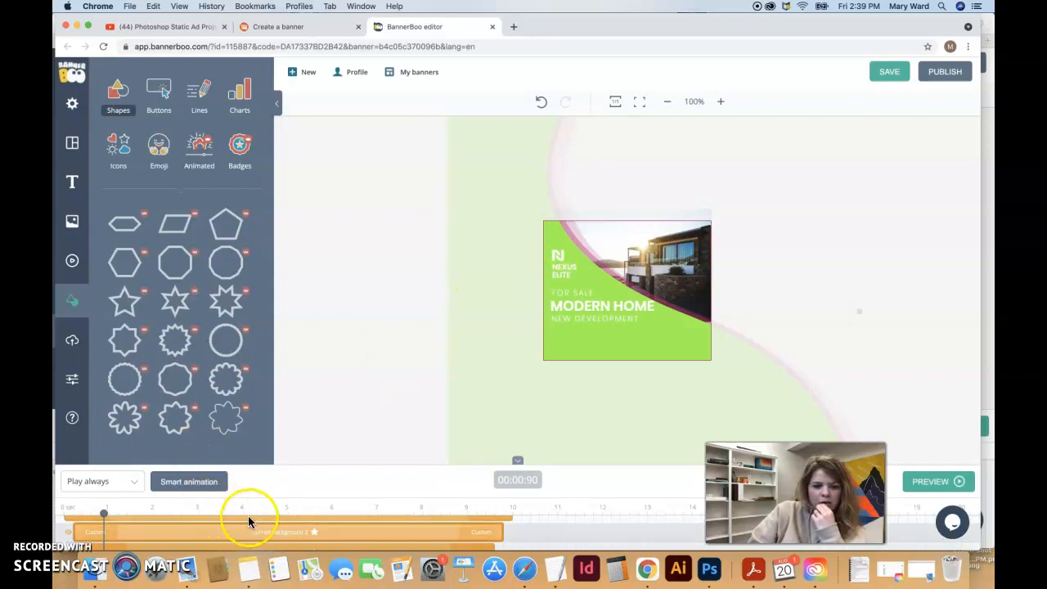
click(572, 228)
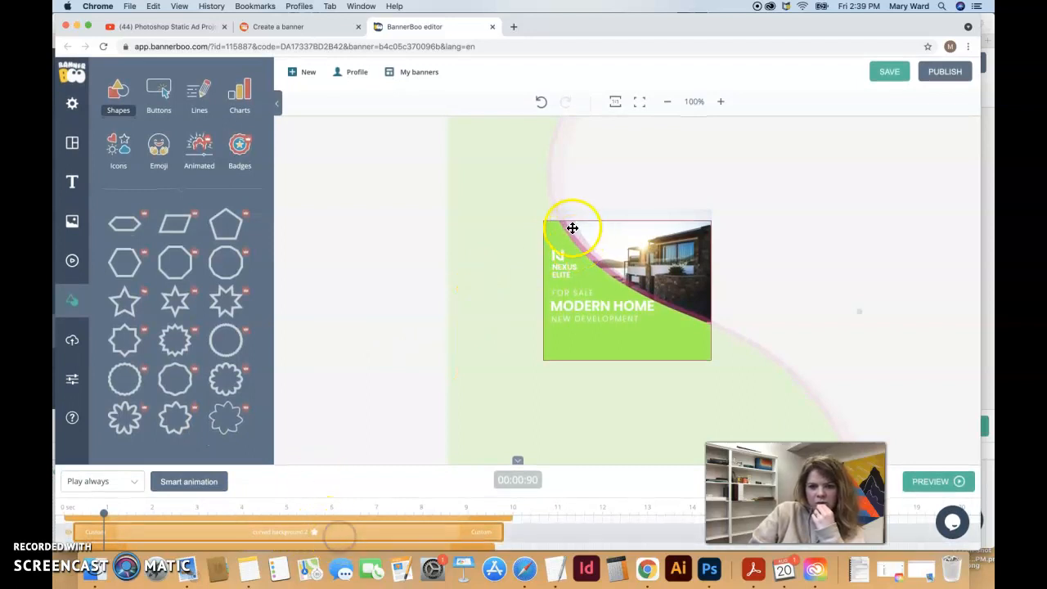
drag(572, 237, 598, 349)
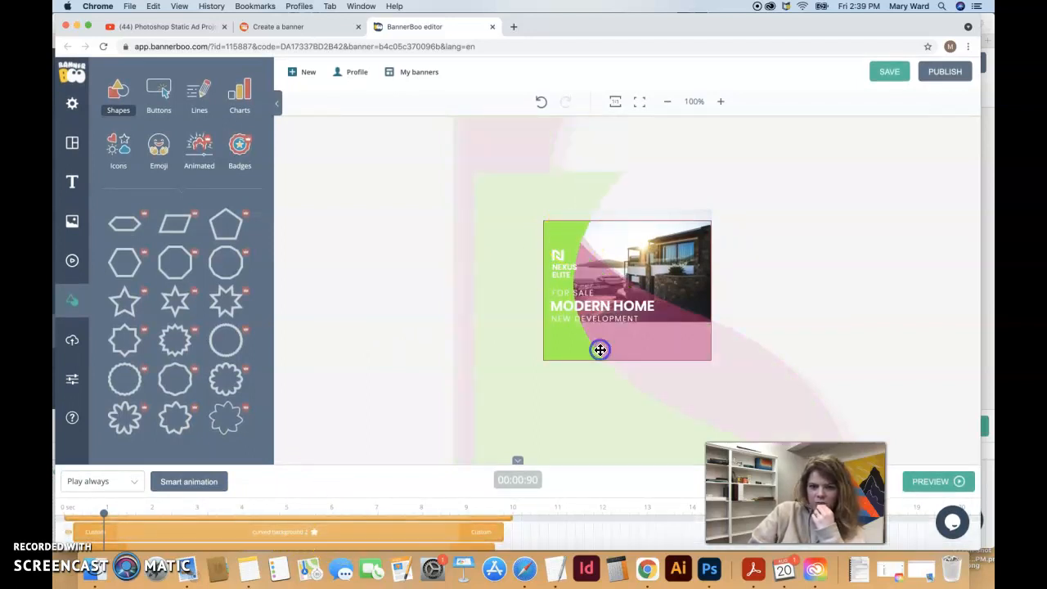
key(super+z)
click(576, 261)
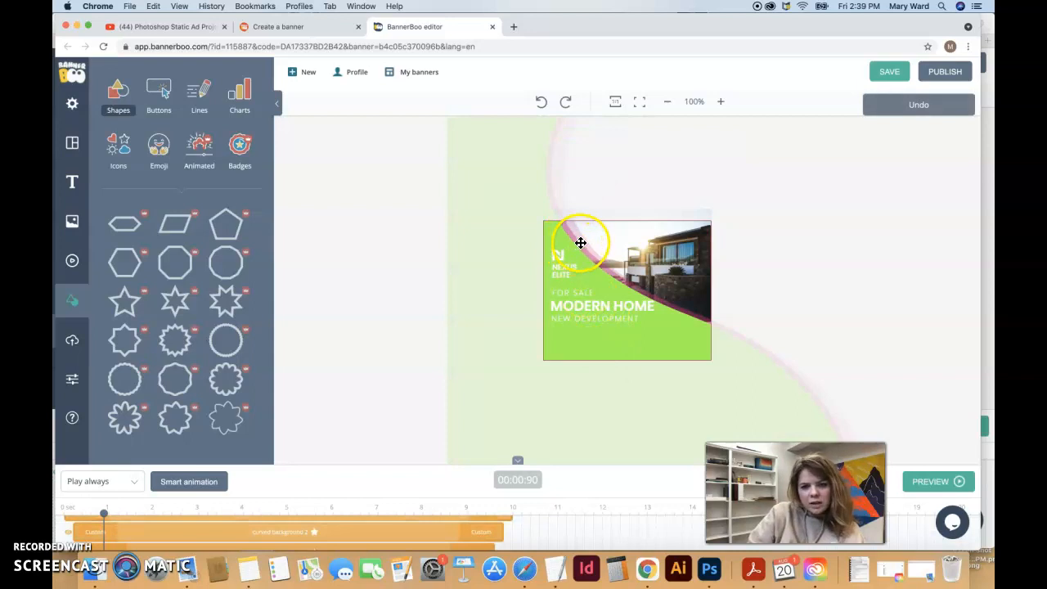
drag(580, 245, 544, 349)
drag(580, 256, 529, 227)
click(352, 533)
drag(582, 263, 537, 167)
drag(482, 145, 487, 253)
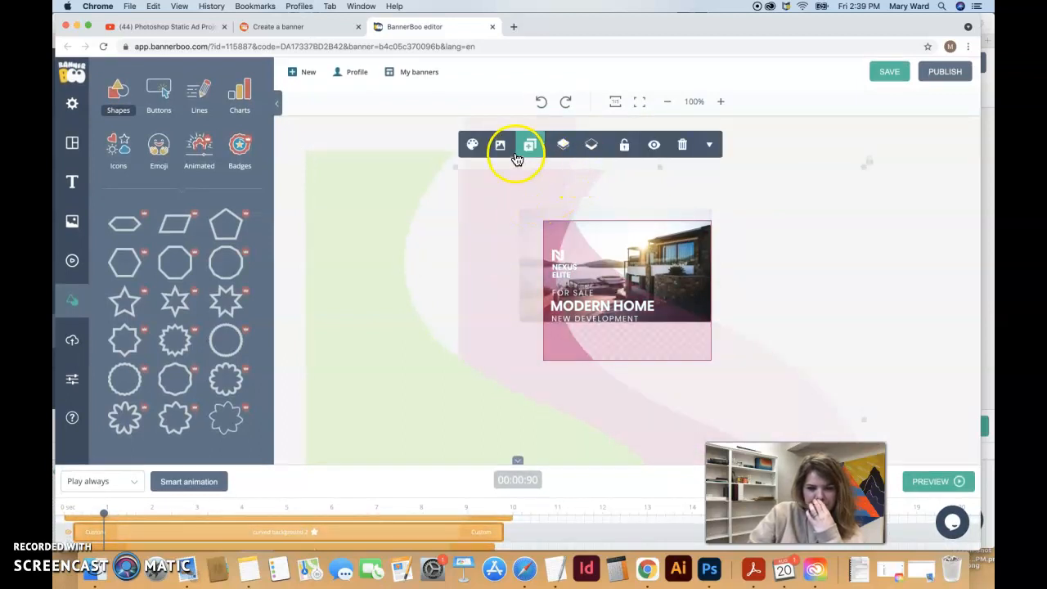
Fill the selected curved background shape with the green swatch
click(474, 146)
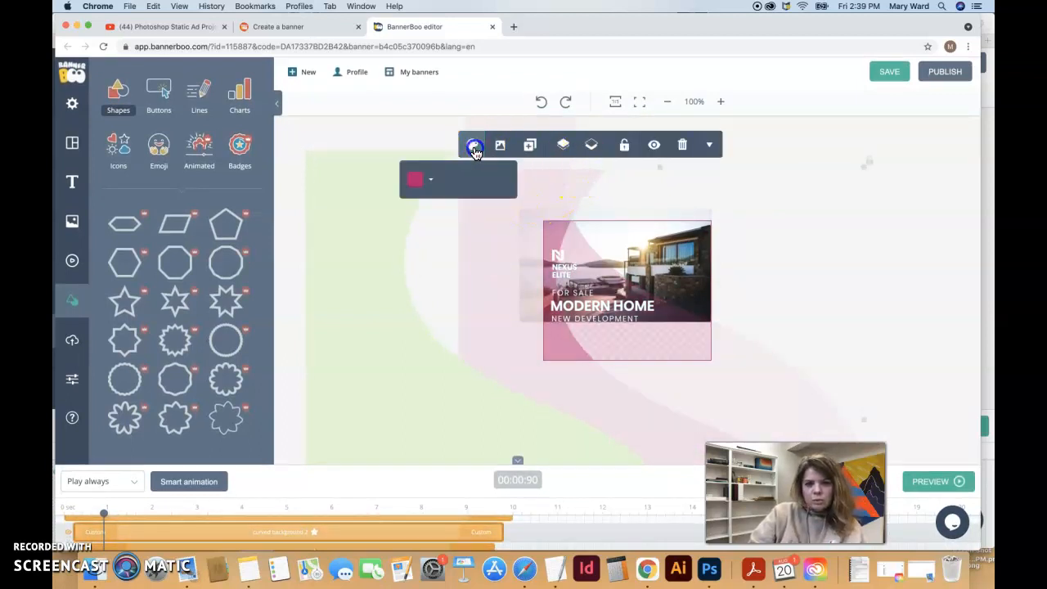
click(429, 189)
click(462, 212)
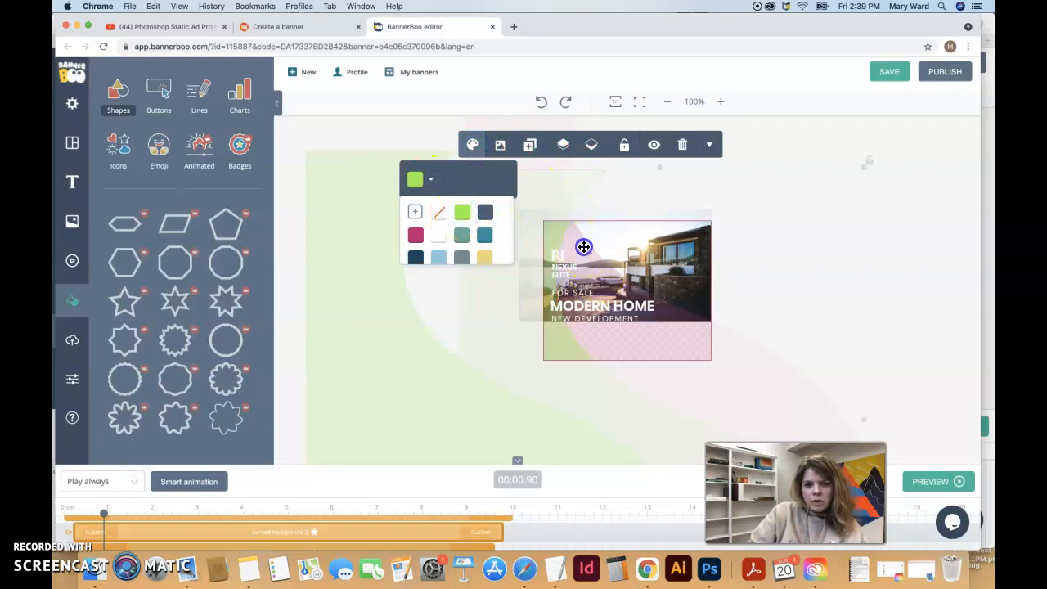
click(583, 246)
click(878, 205)
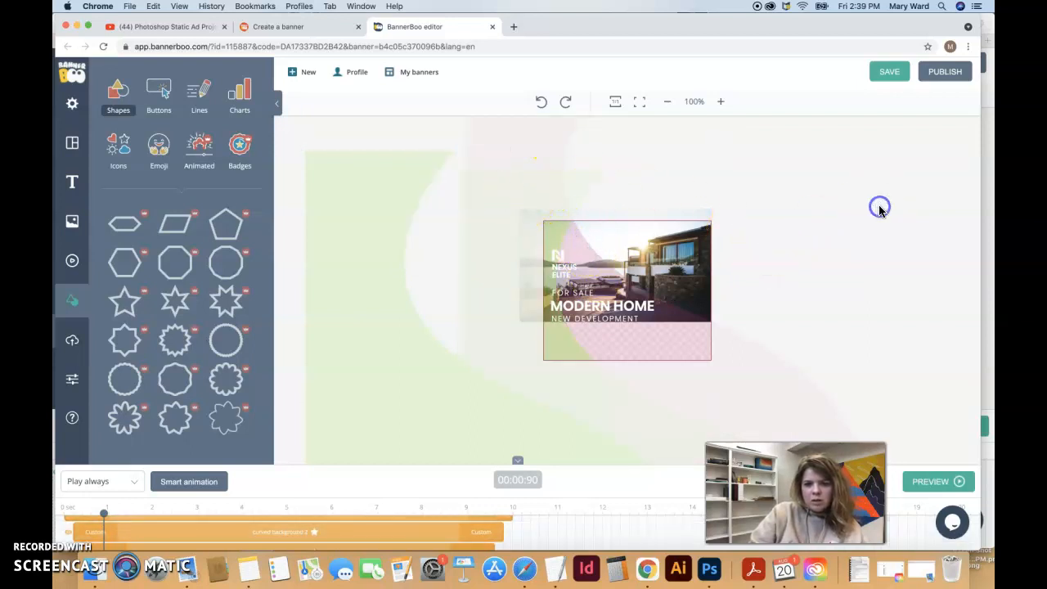
Move the pink curved shape down and turn it green too
click(510, 139)
drag(520, 131, 519, 226)
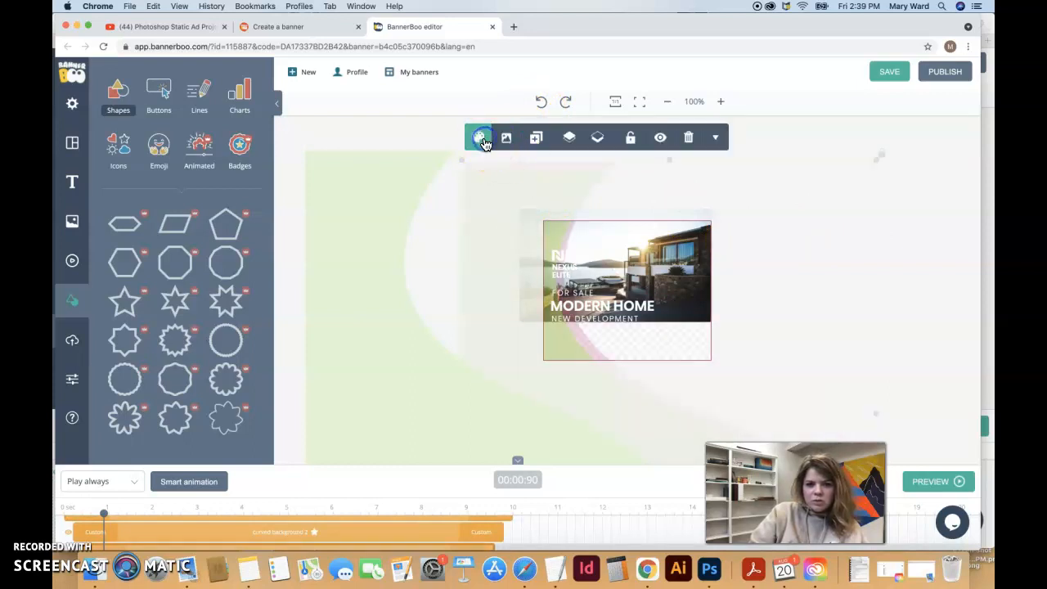
click(480, 139)
click(439, 171)
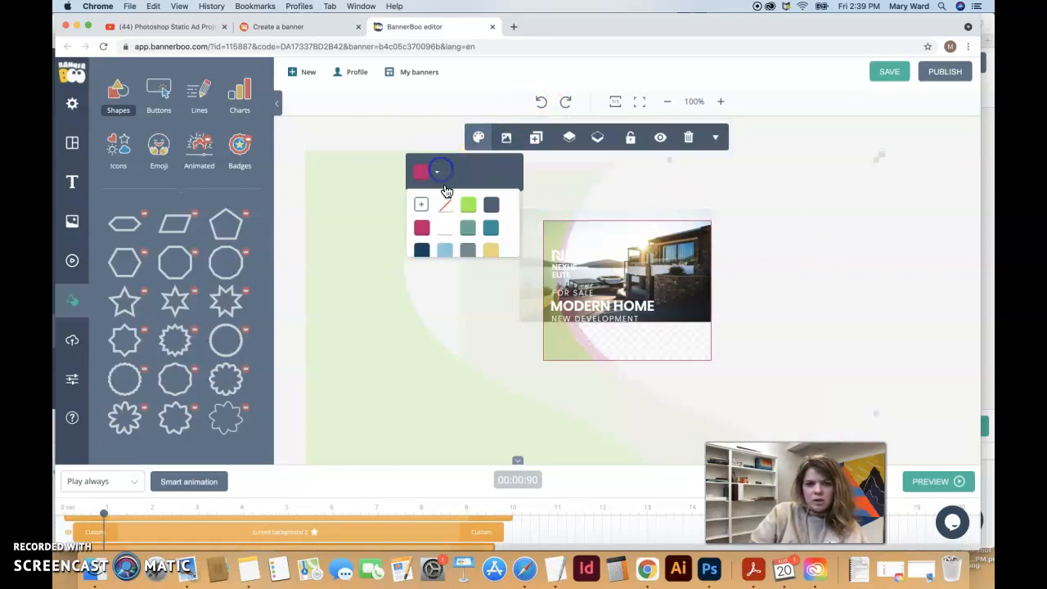
click(477, 212)
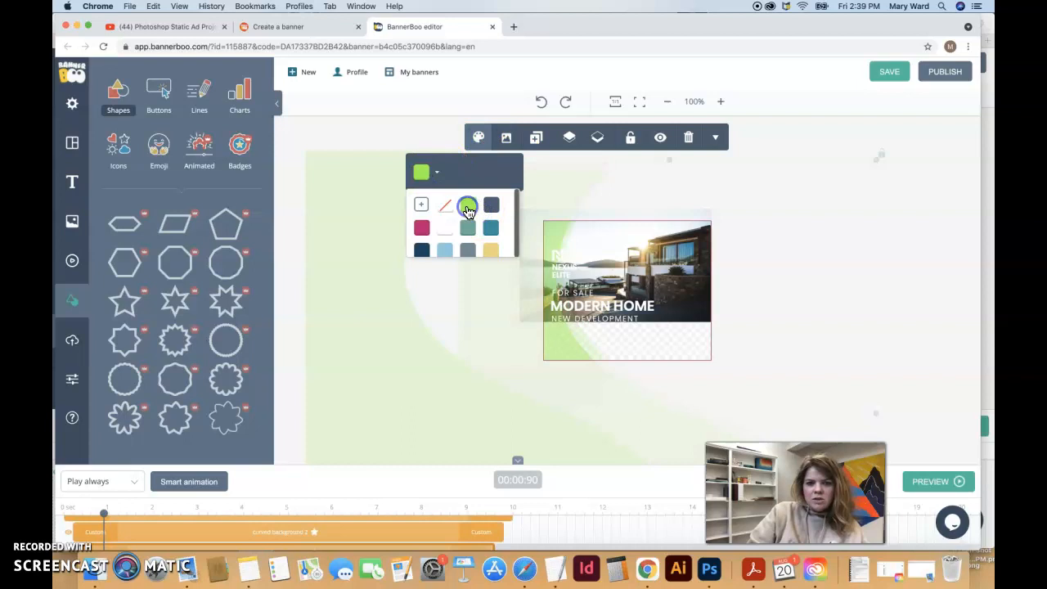
click(726, 186)
click(795, 134)
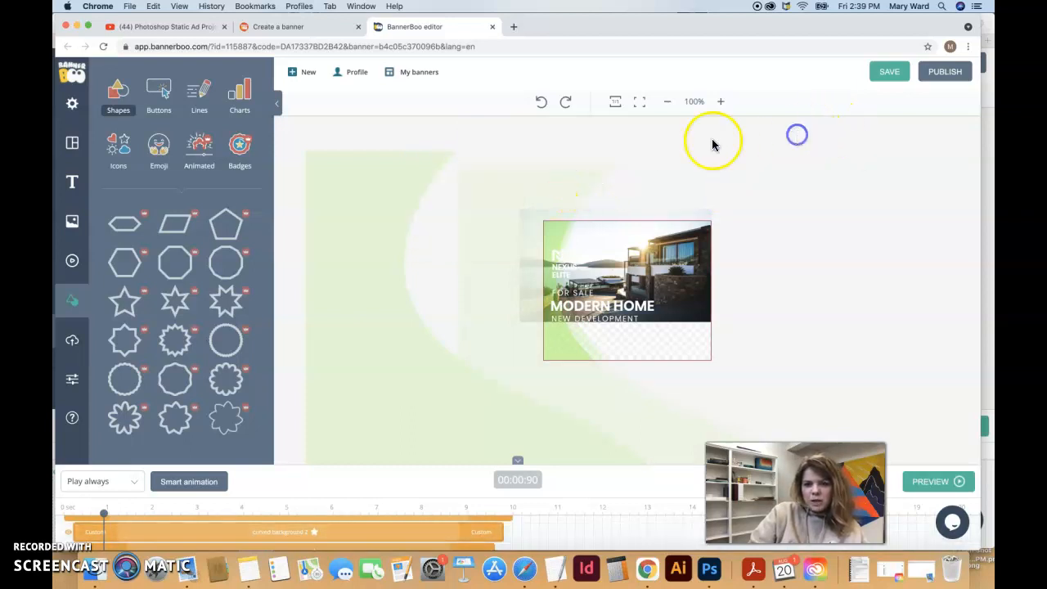
Settle the green curved shape's position and hide the curved background 2 layer
mouse_move(579, 168)
mouse_down()
mouse_move(593, 126)
mouse_move(533, 180)
mouse_move(615, 150)
mouse_move(566, 165)
mouse_up()
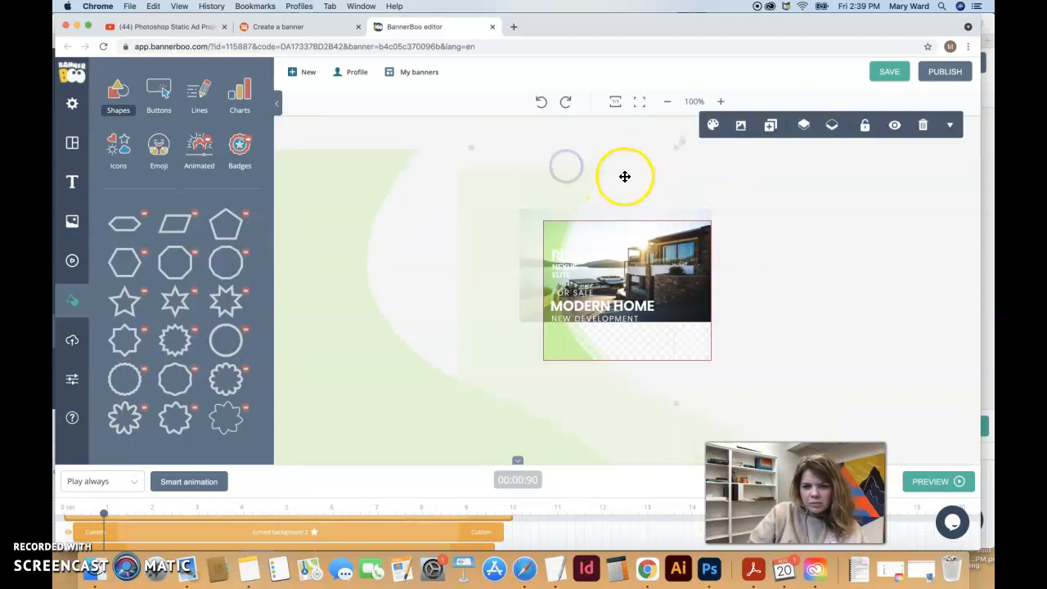
drag(360, 208, 395, 303)
drag(503, 183, 438, 255)
drag(495, 210, 557, 159)
click(71, 528)
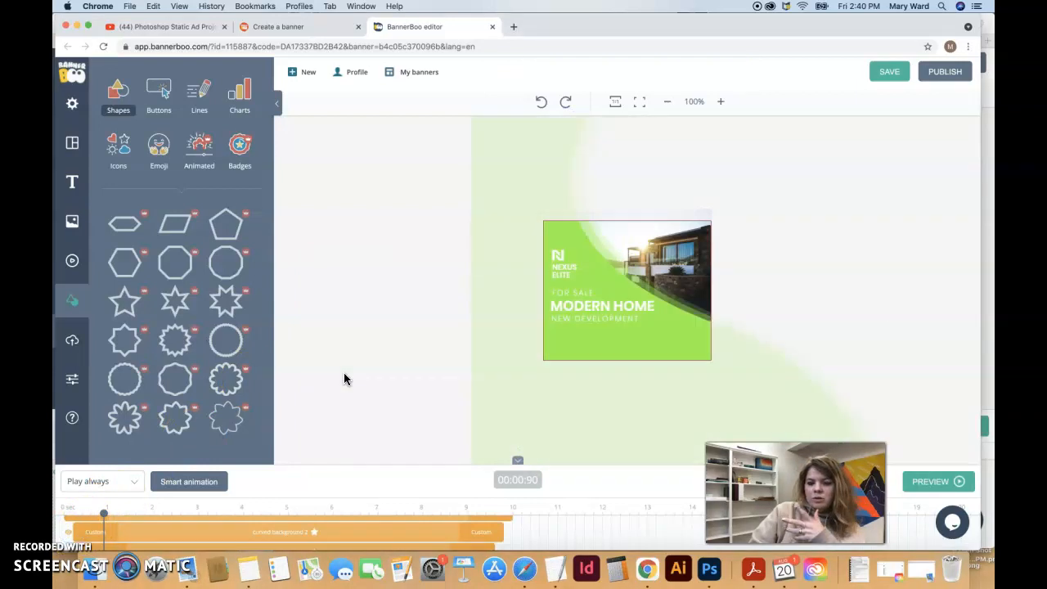
Delete the NEXUS ELITE text and the small top-left icon from the banner
click(541, 263)
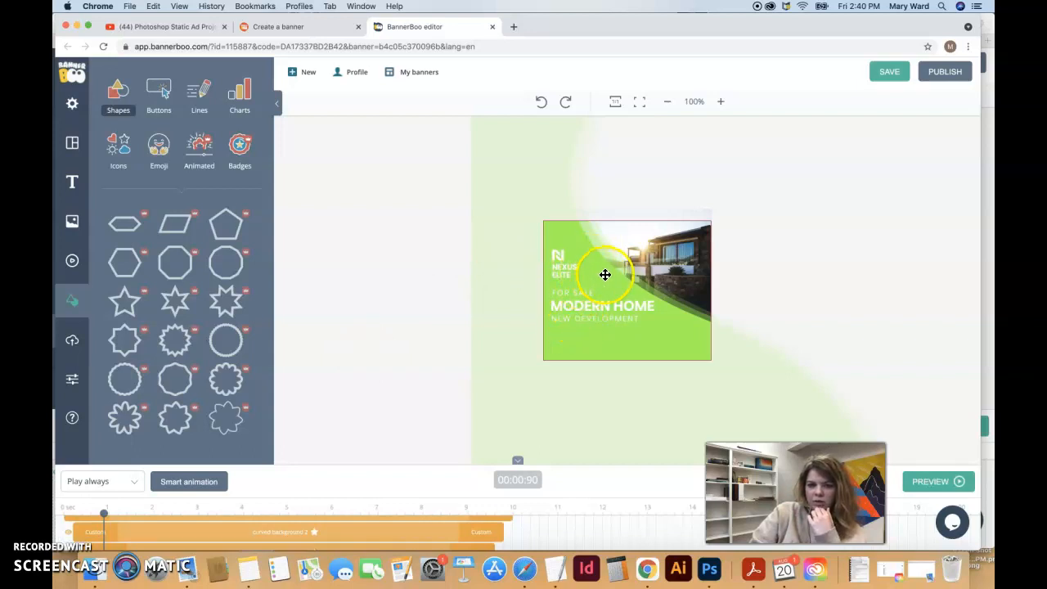
click(564, 273)
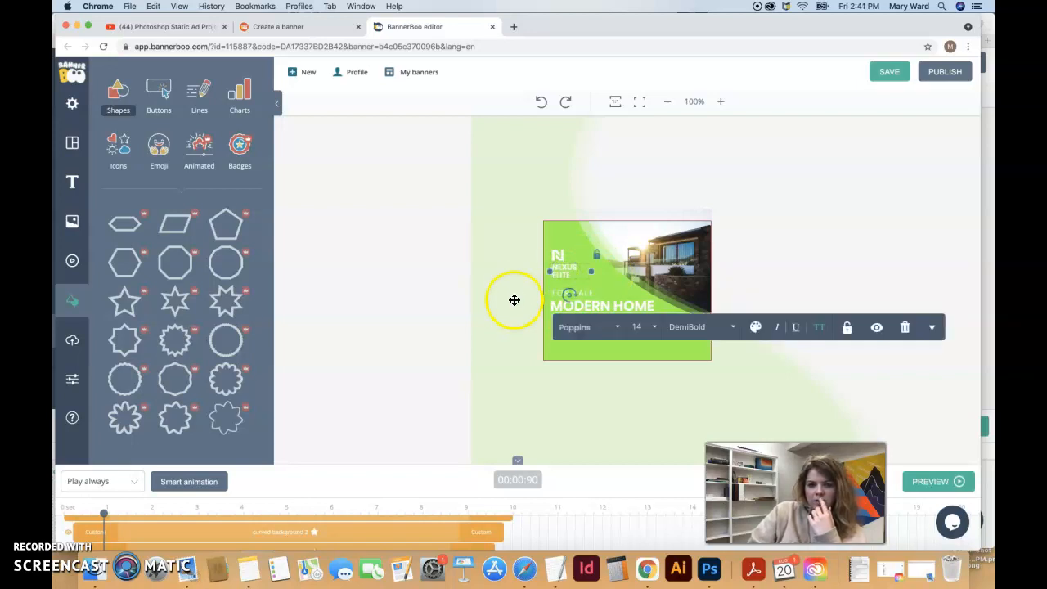
click(904, 328)
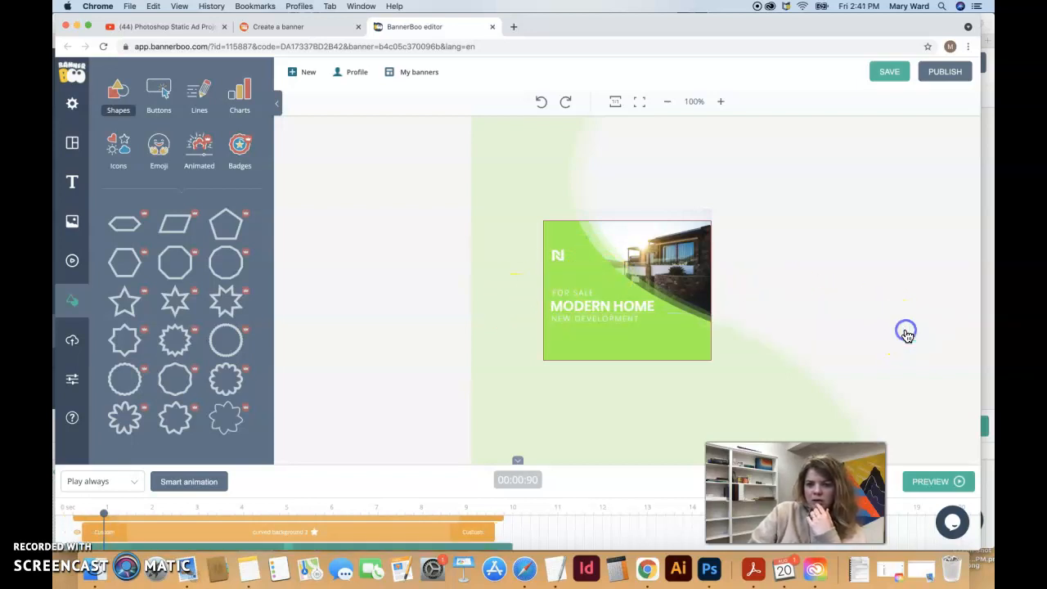
click(560, 251)
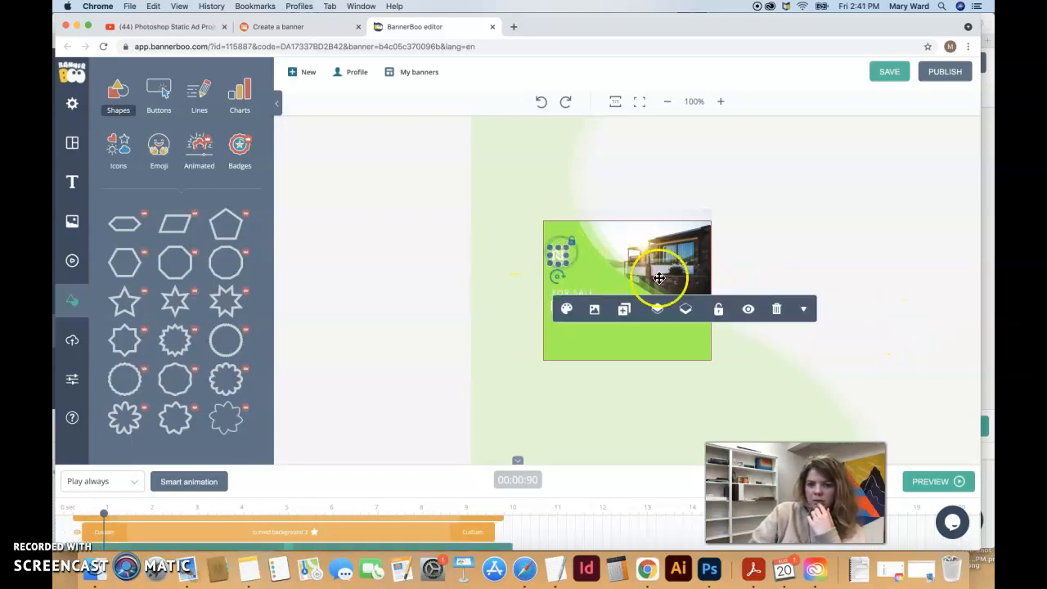
click(775, 306)
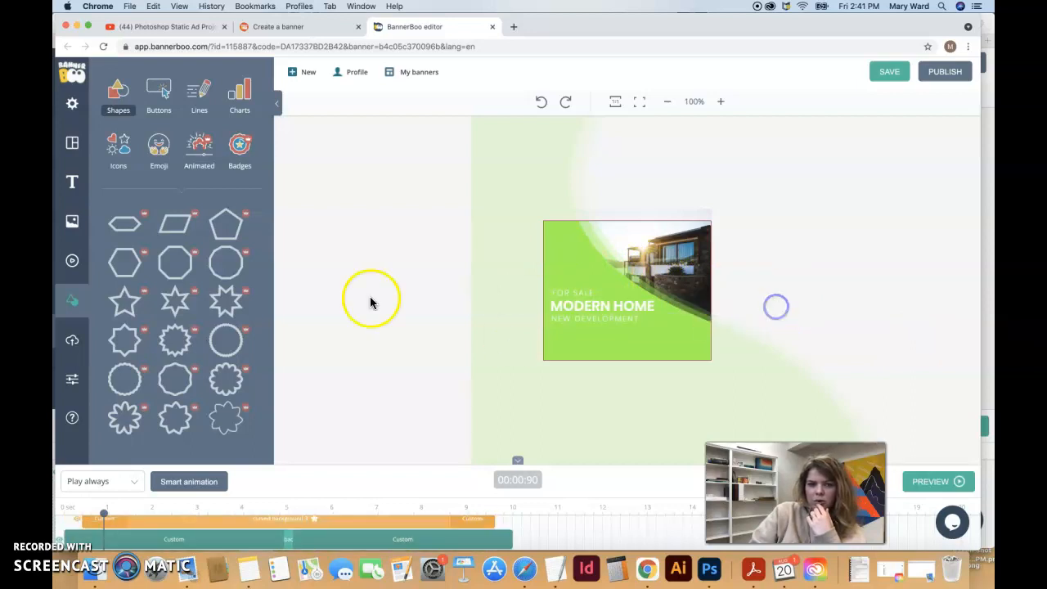
Upload the 2.33.46 PM and 2.34.24 PM screenshots as own assets
click(73, 347)
click(125, 92)
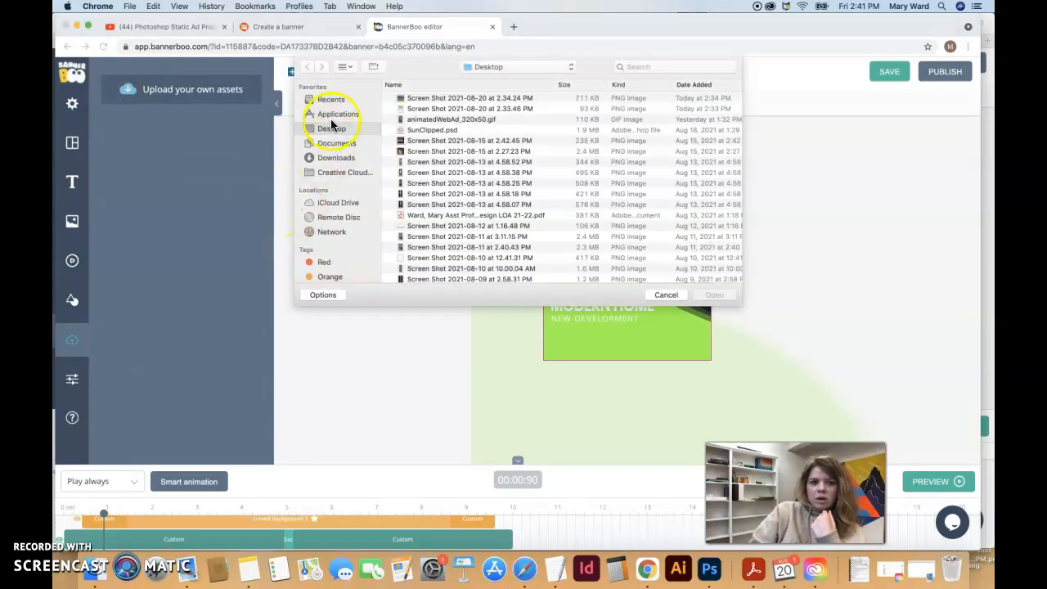
click(433, 109)
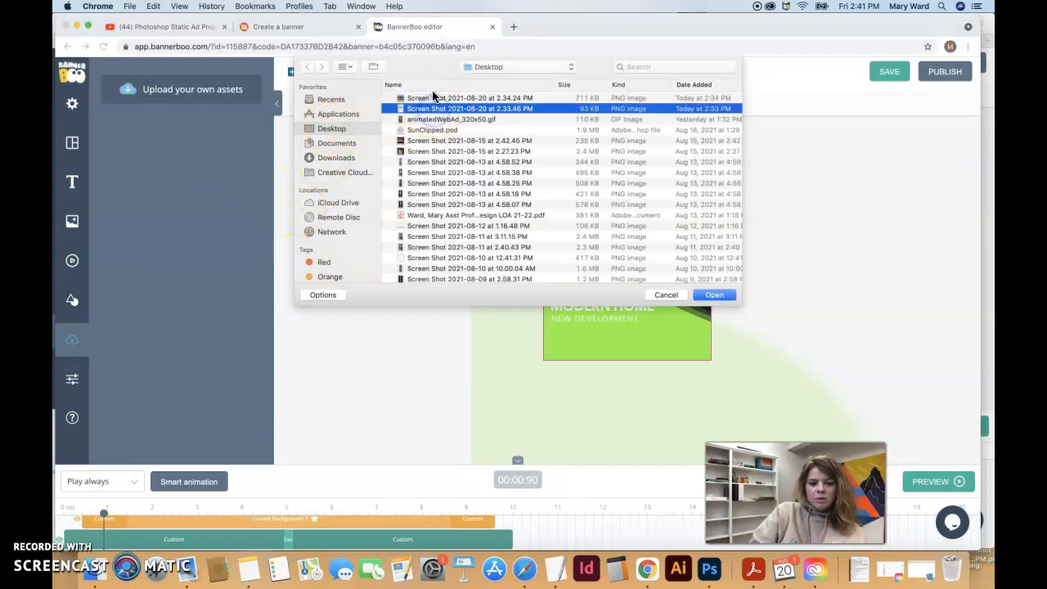
shift+click(433, 98)
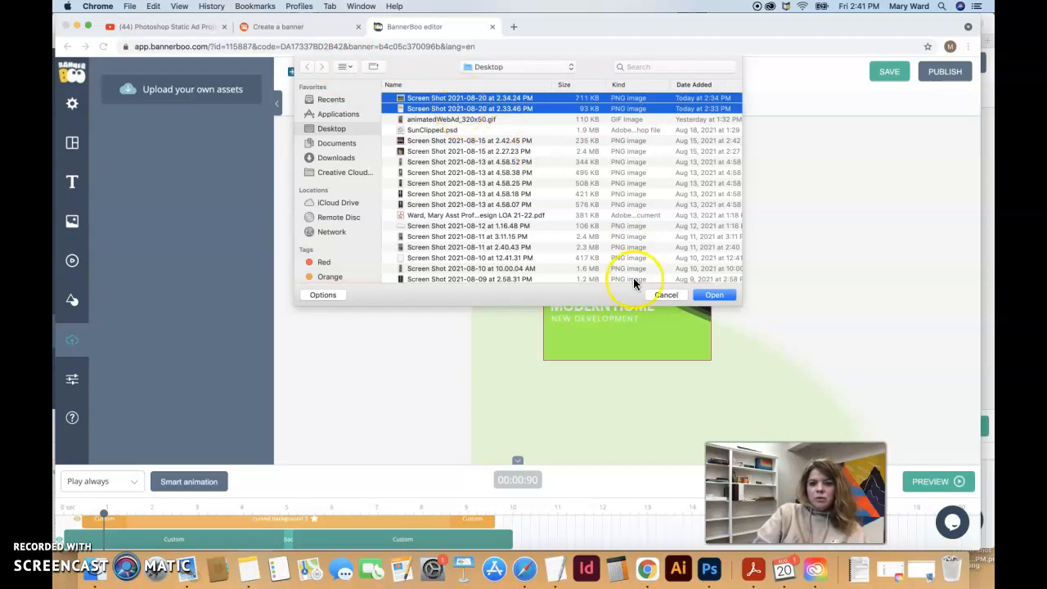
click(714, 295)
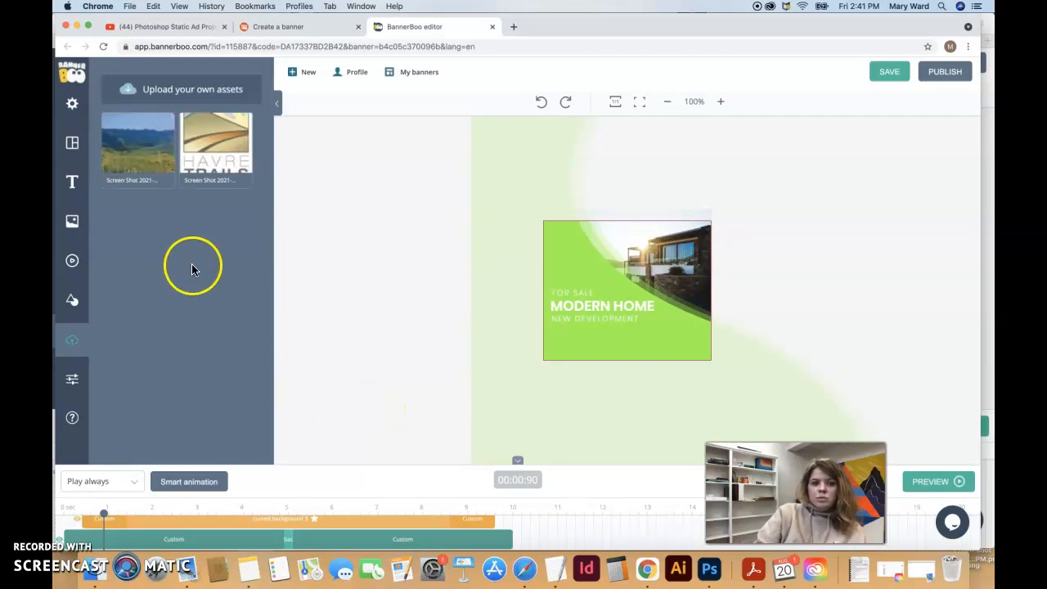
Place the Havre Trails image and shrink it into a small top-left logo
click(213, 154)
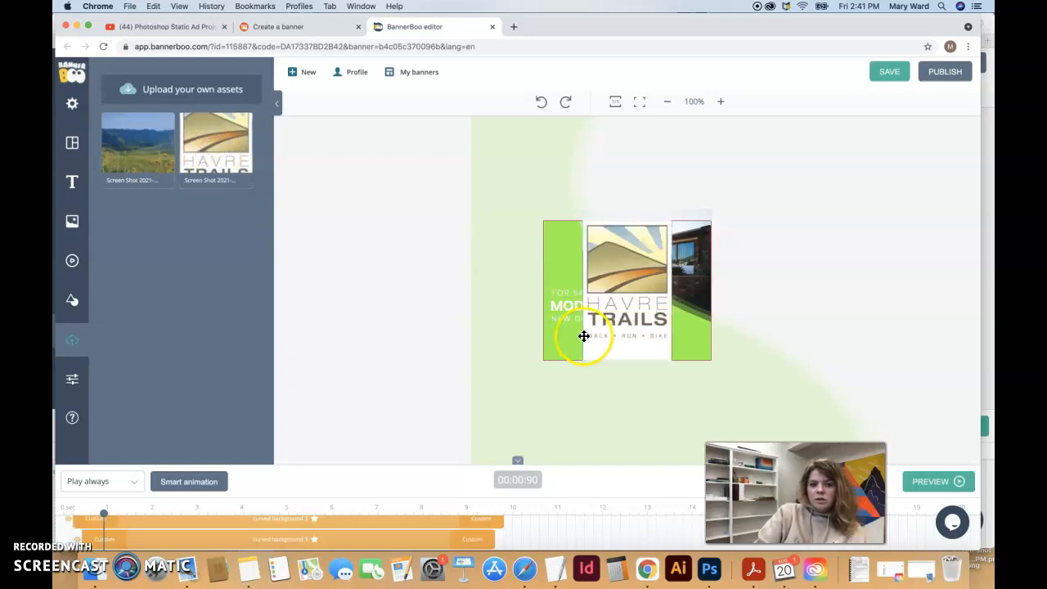
click(636, 255)
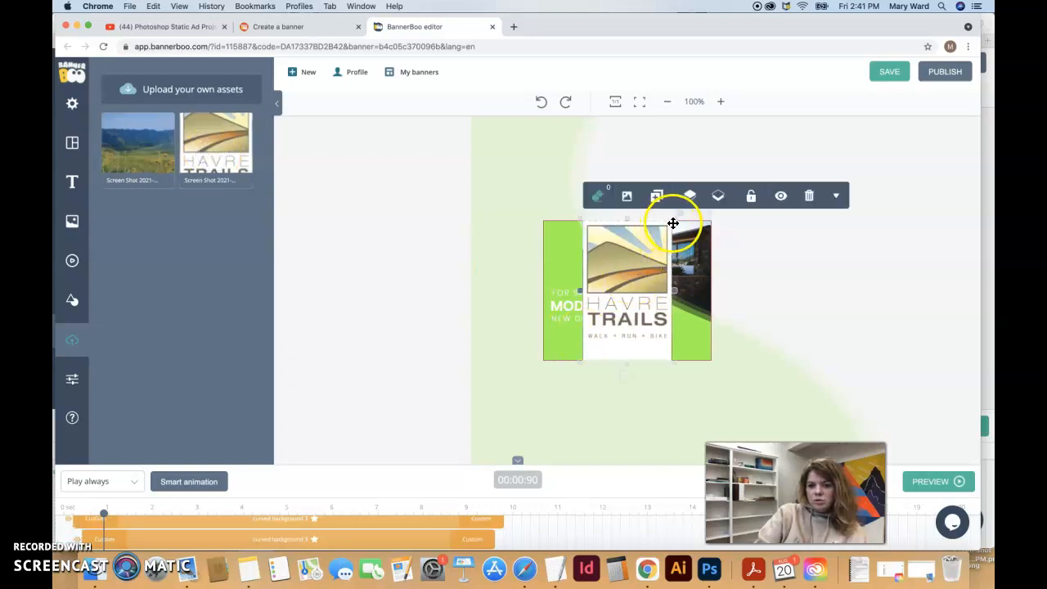
drag(675, 217, 573, 248)
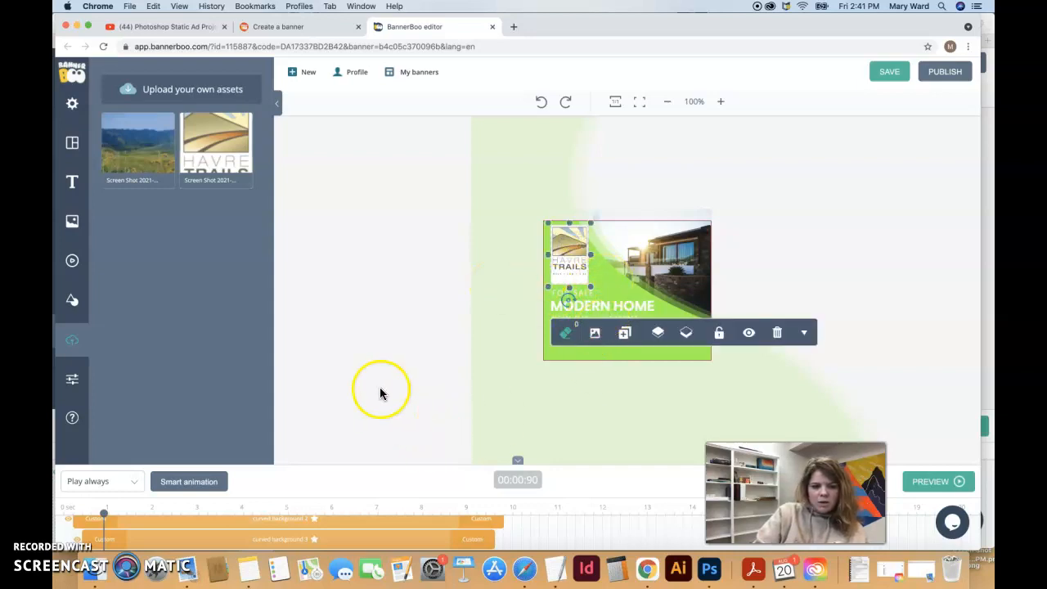
Shift the curved background layer down-left to reveal more of the house photo
scroll(379, 387, down, 2)
click(368, 527)
drag(504, 295, 493, 434)
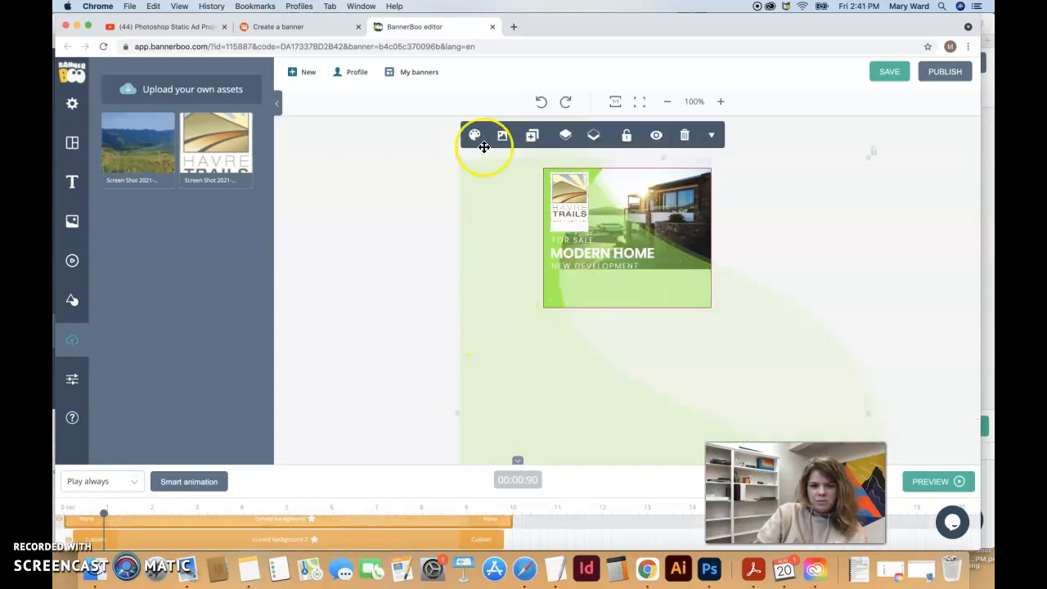
Recolour the curved background to the custom green #86dd3f, saving it as a swatch
click(474, 134)
click(429, 179)
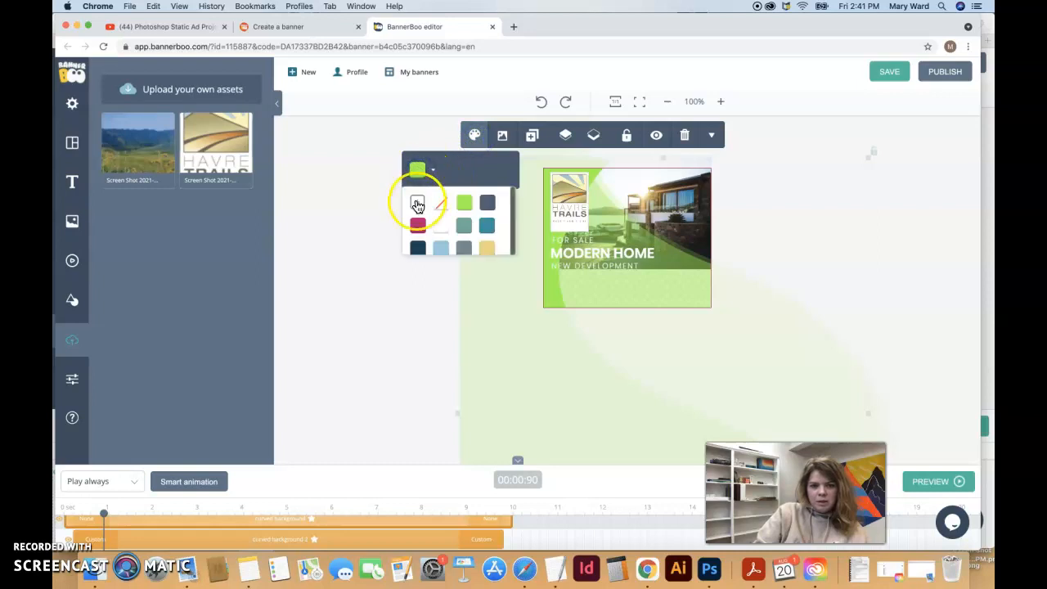
click(418, 204)
click(471, 234)
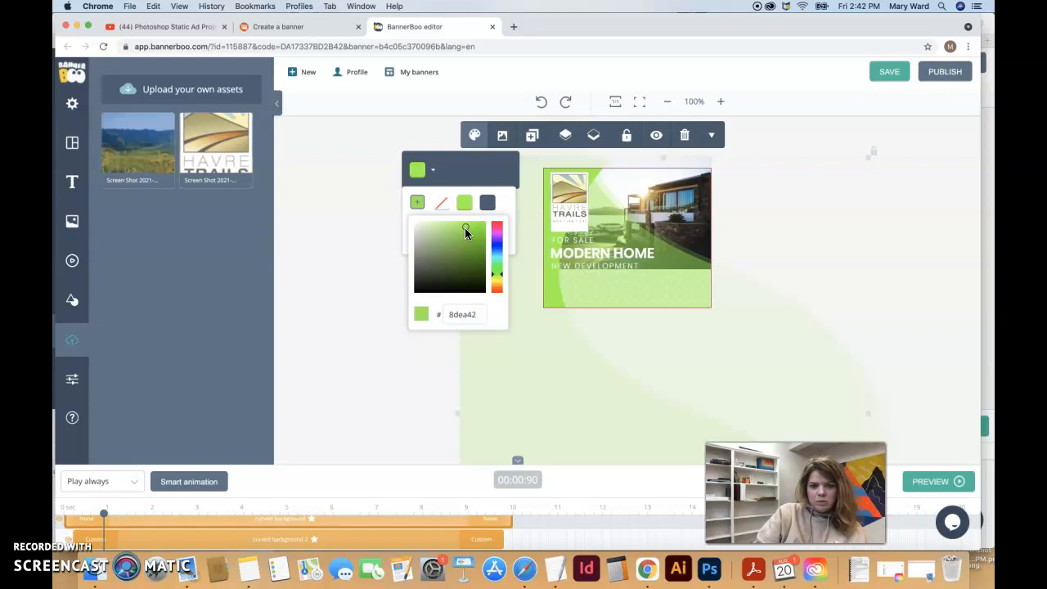
click(419, 204)
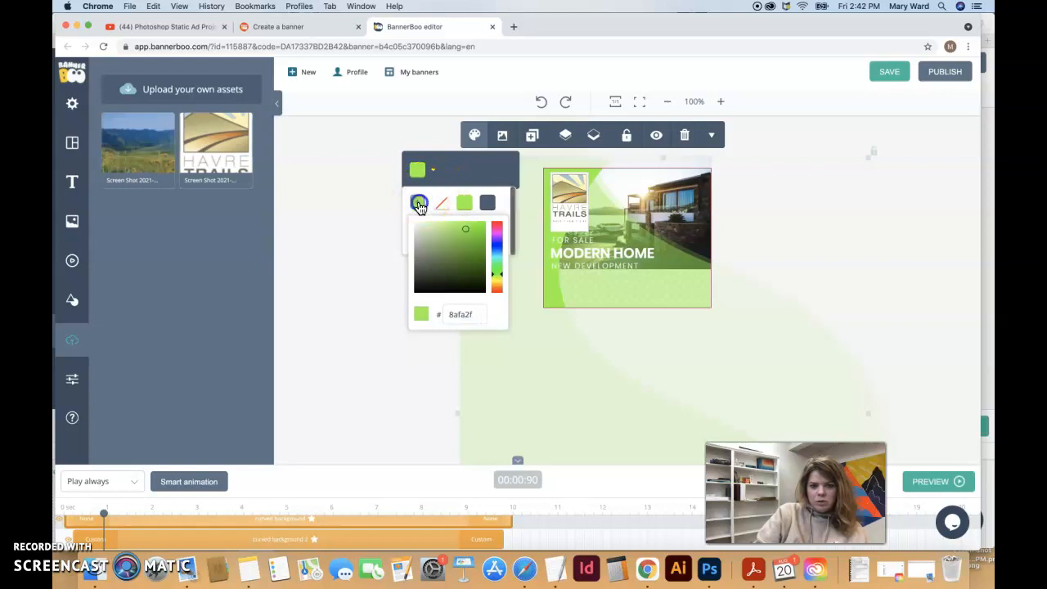
click(468, 235)
click(464, 231)
click(496, 202)
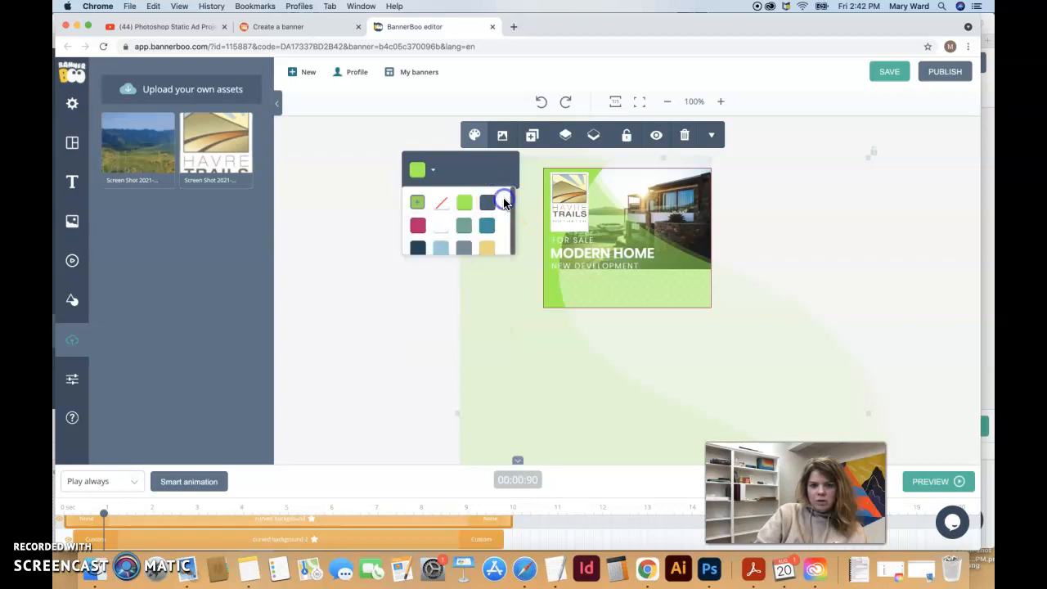
click(353, 237)
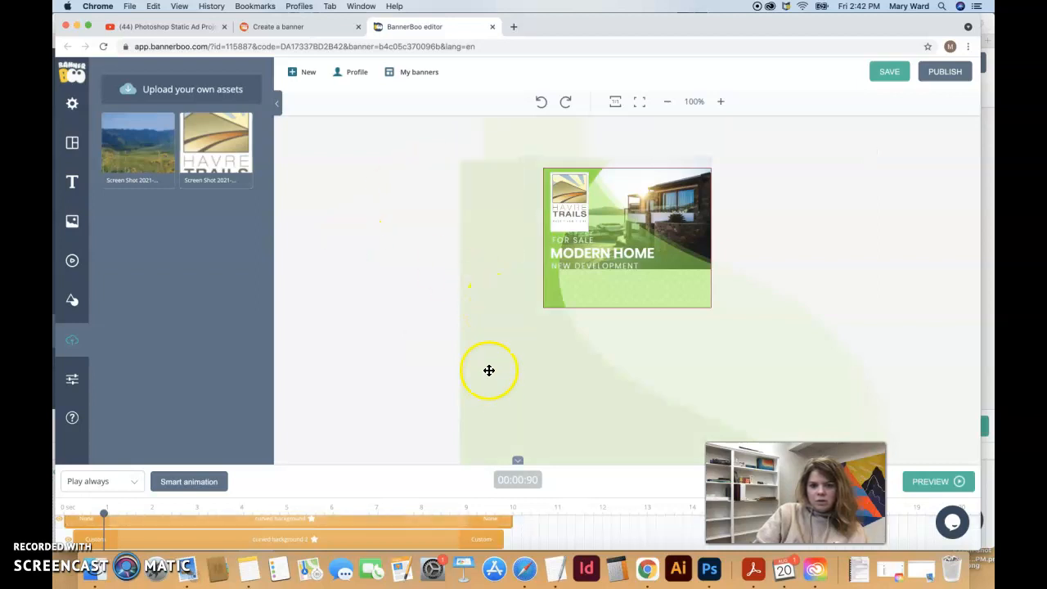
click(485, 288)
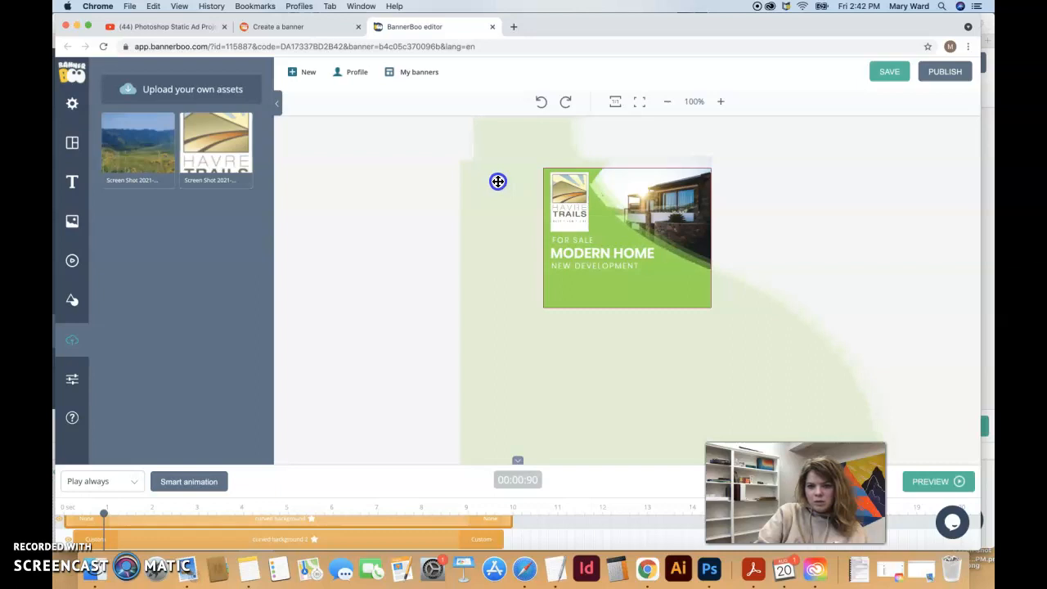
click(405, 260)
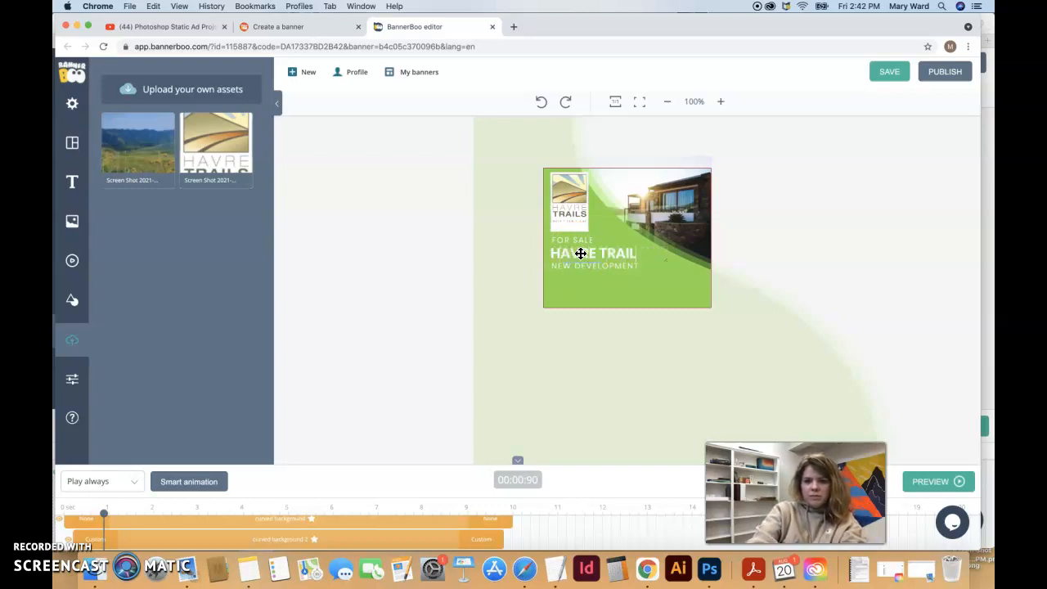
Retype the text to MEETINGS FOR / HAVRE TRAILS / EVERY 1ST MONDAY OF THE MONTH!, widening the date box
click(573, 238)
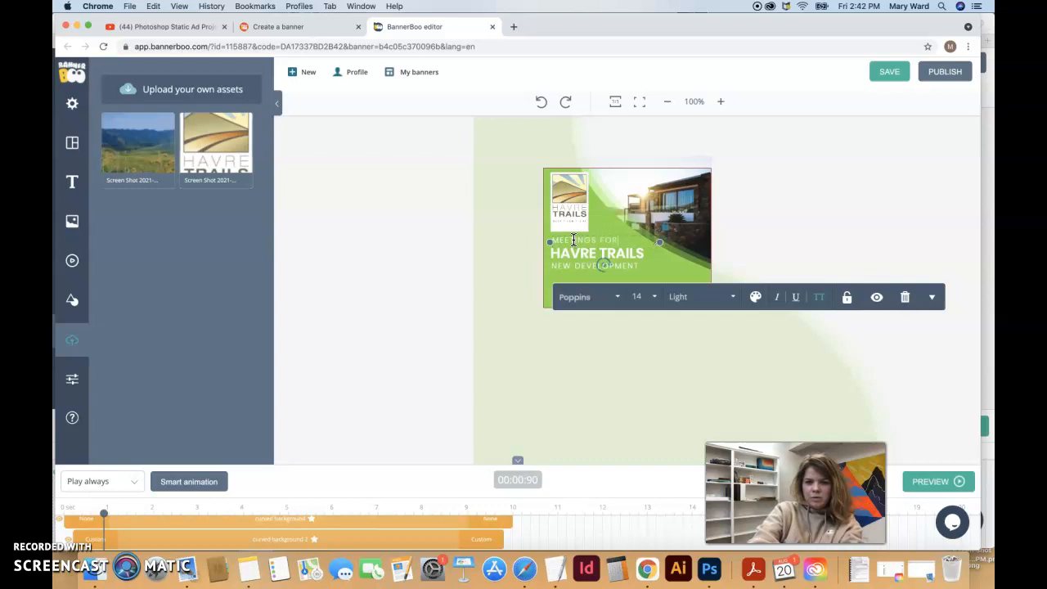
double_click(570, 265)
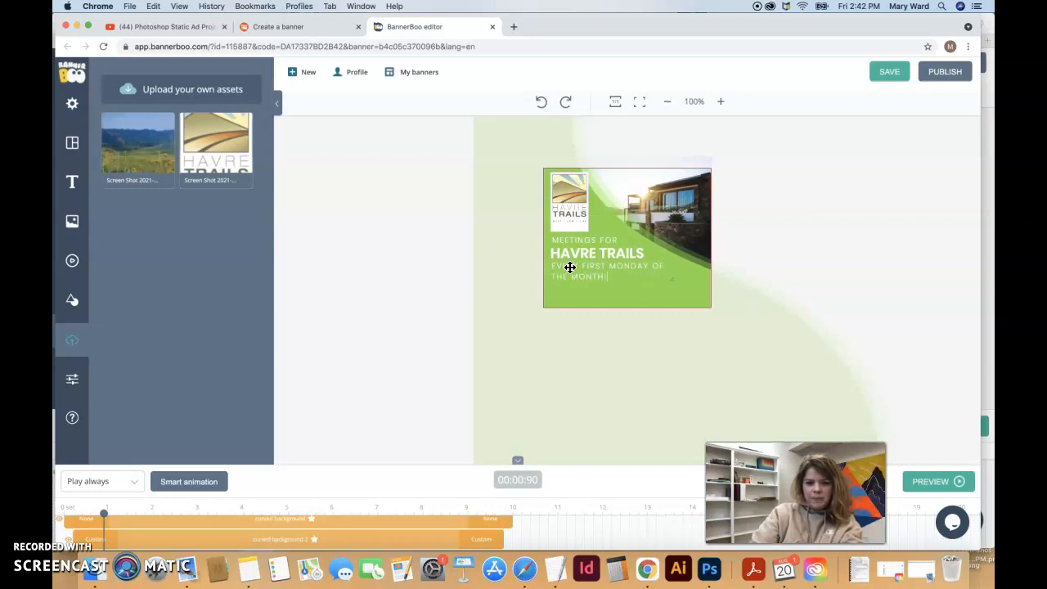
click(579, 275)
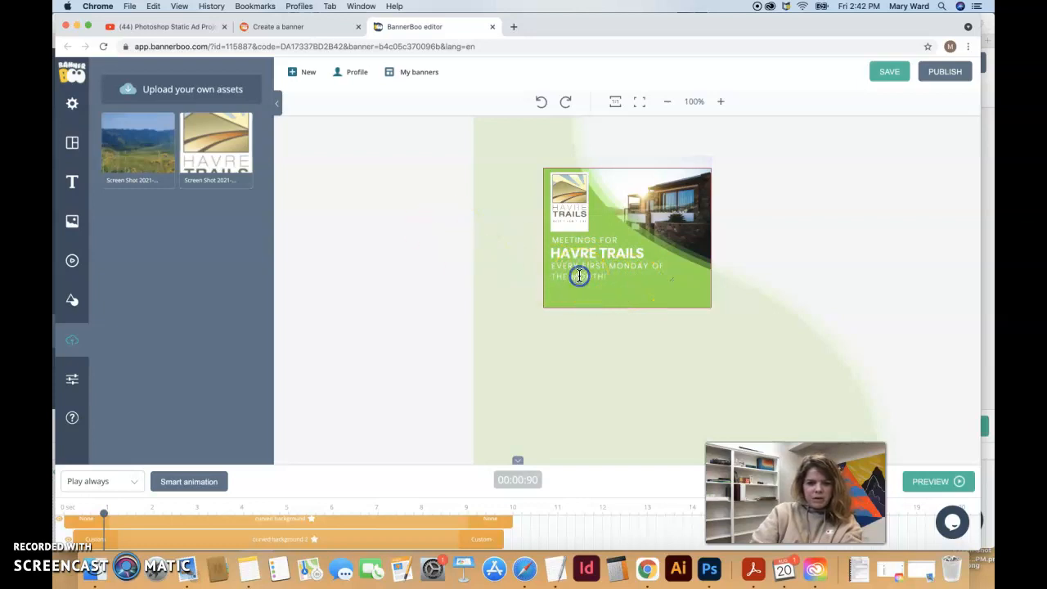
drag(678, 264, 709, 268)
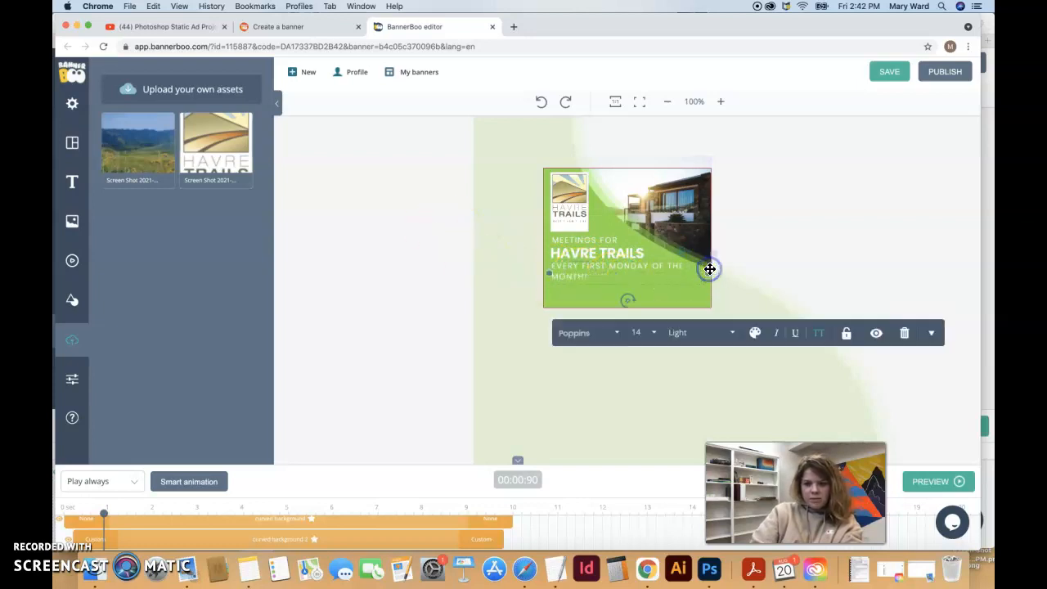
click(593, 274)
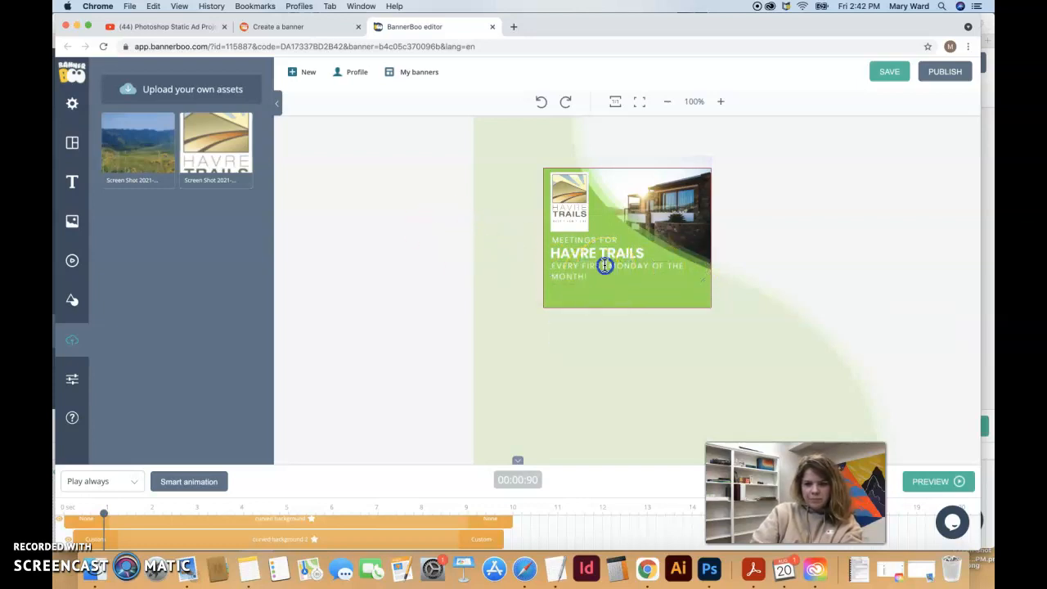
double_click(583, 266)
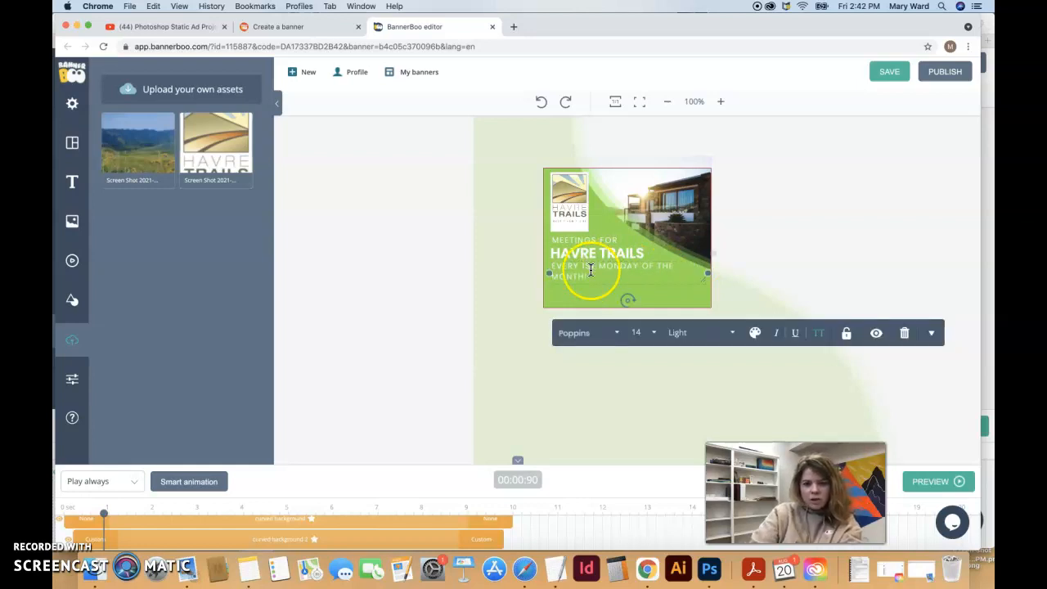
click(577, 266)
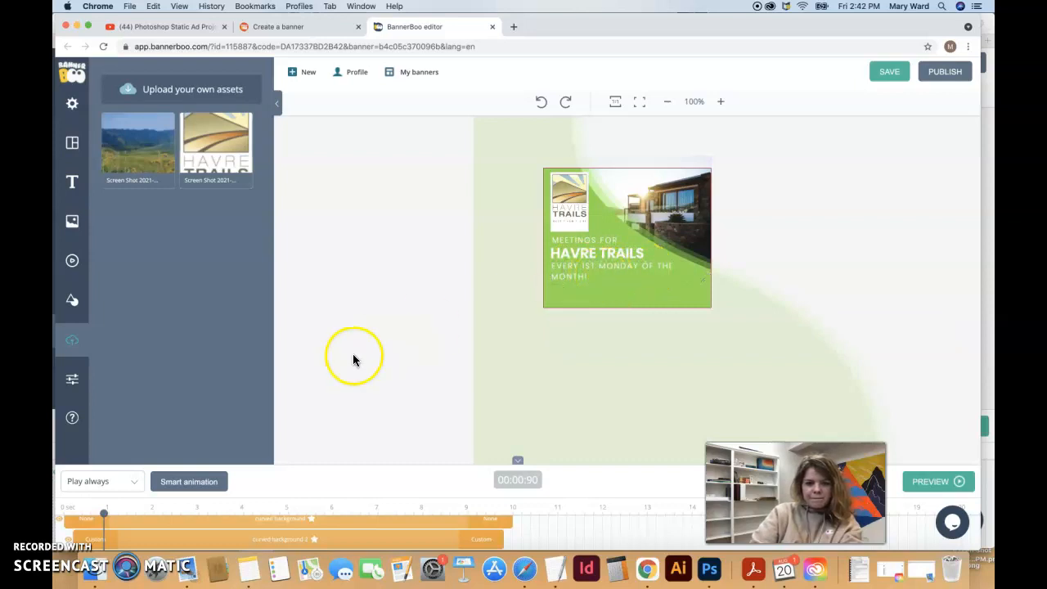
At 00:02:50, change the LEARN MORE text colour from pink to a dark swatch
click(77, 526)
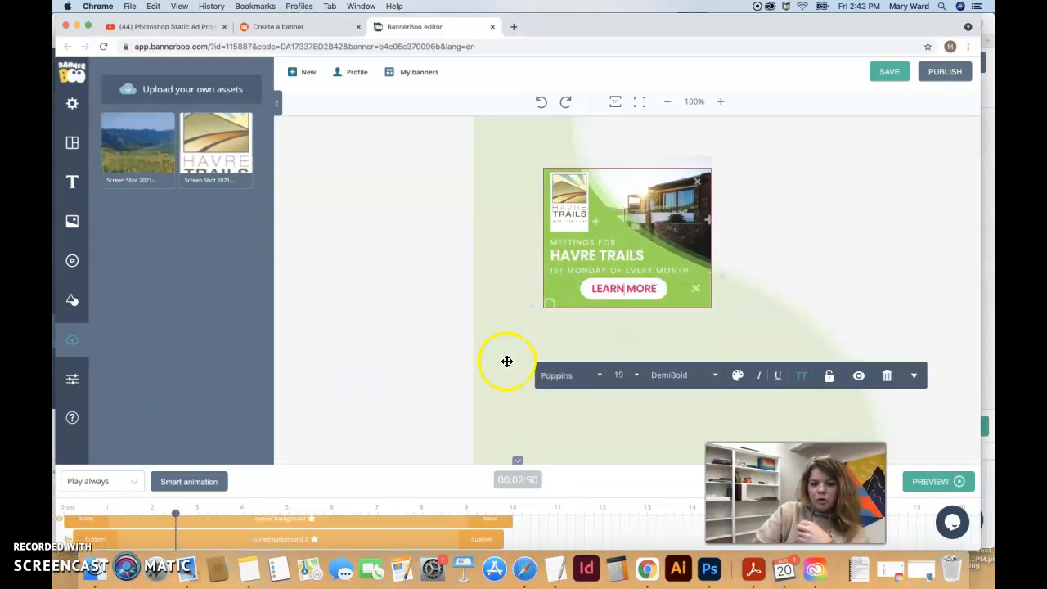
triple_click(645, 290)
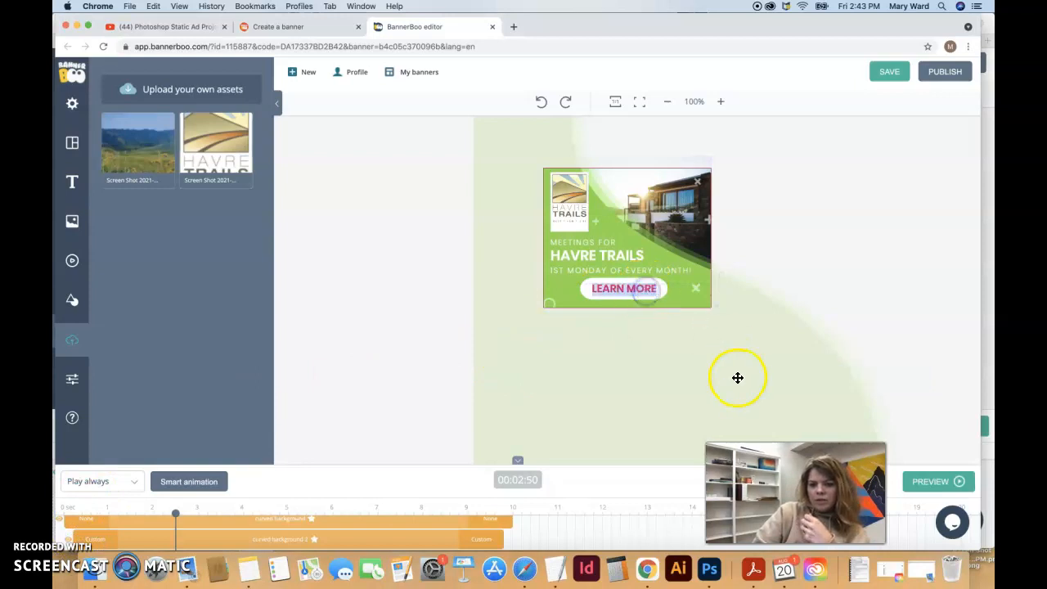
click(651, 288)
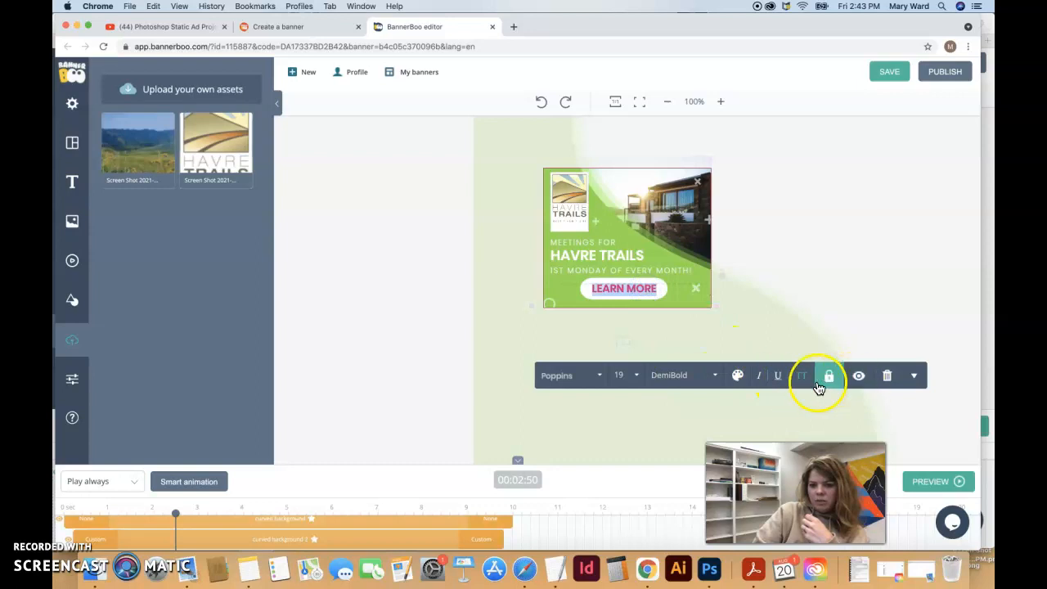
click(737, 377)
click(696, 412)
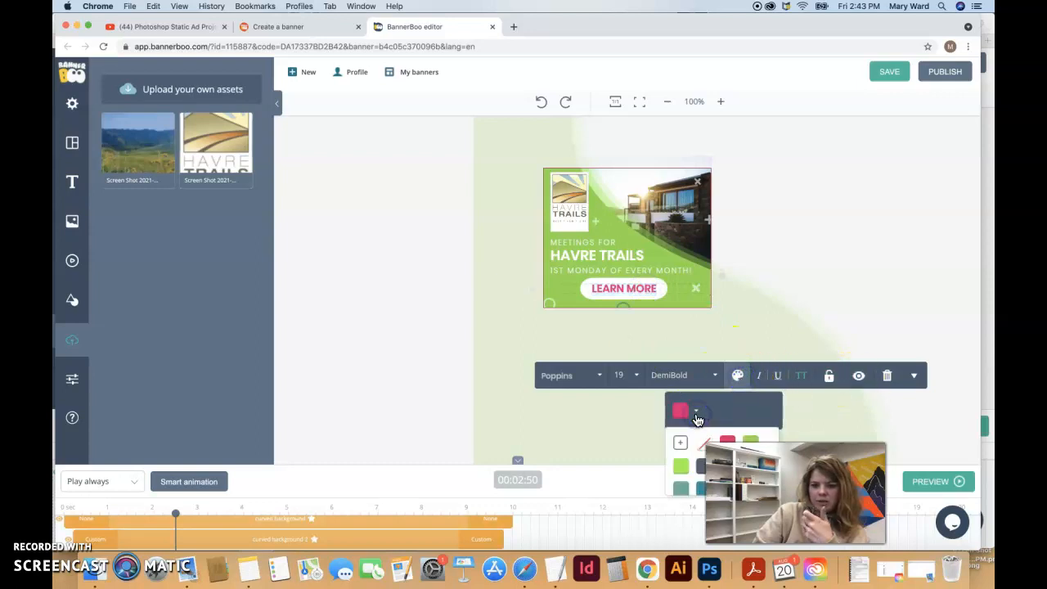
click(698, 471)
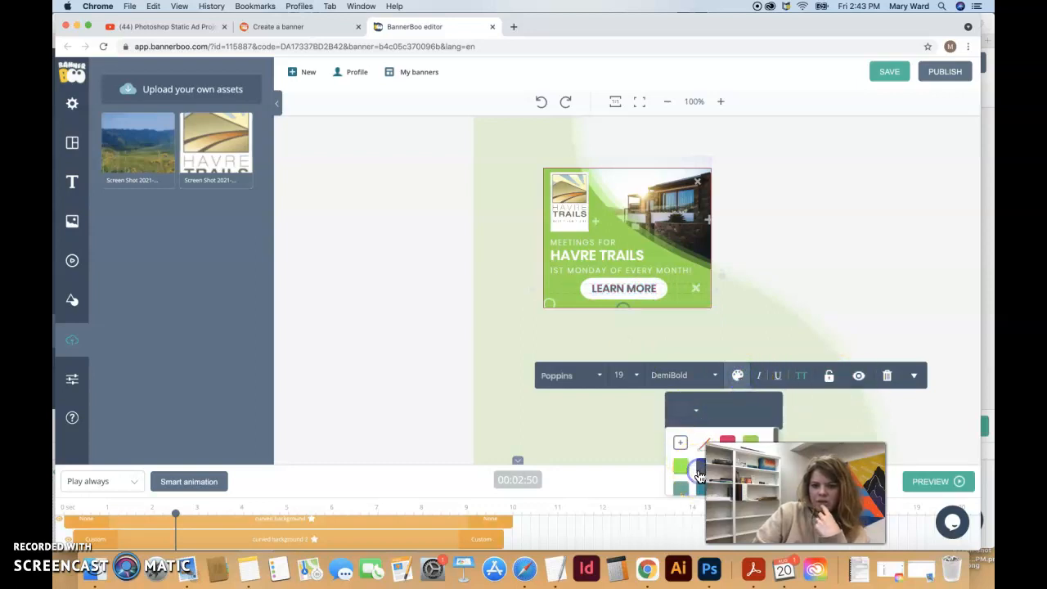
scroll(695, 455, down, 5)
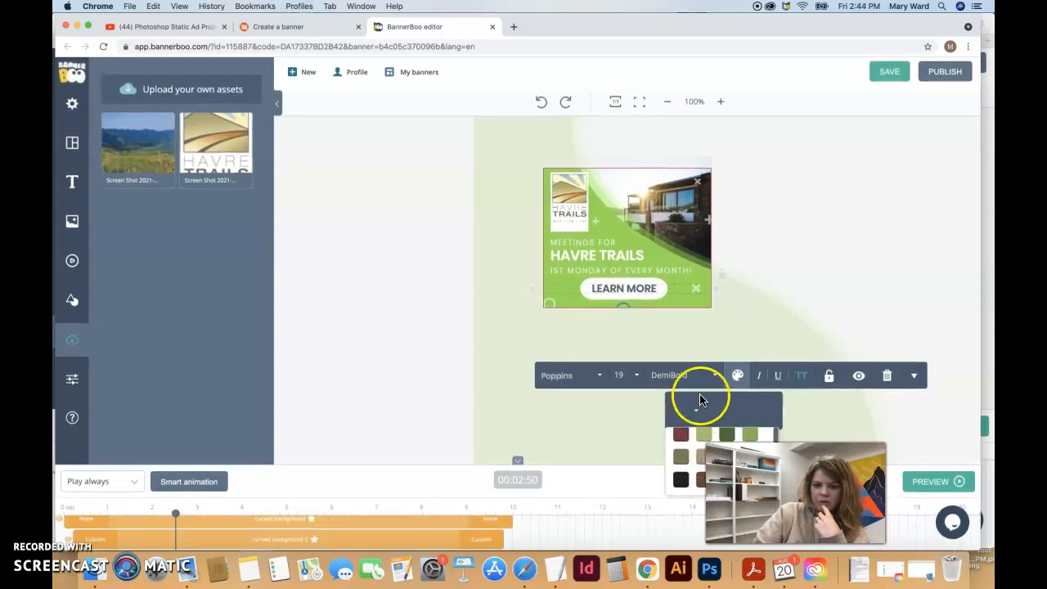
click(860, 320)
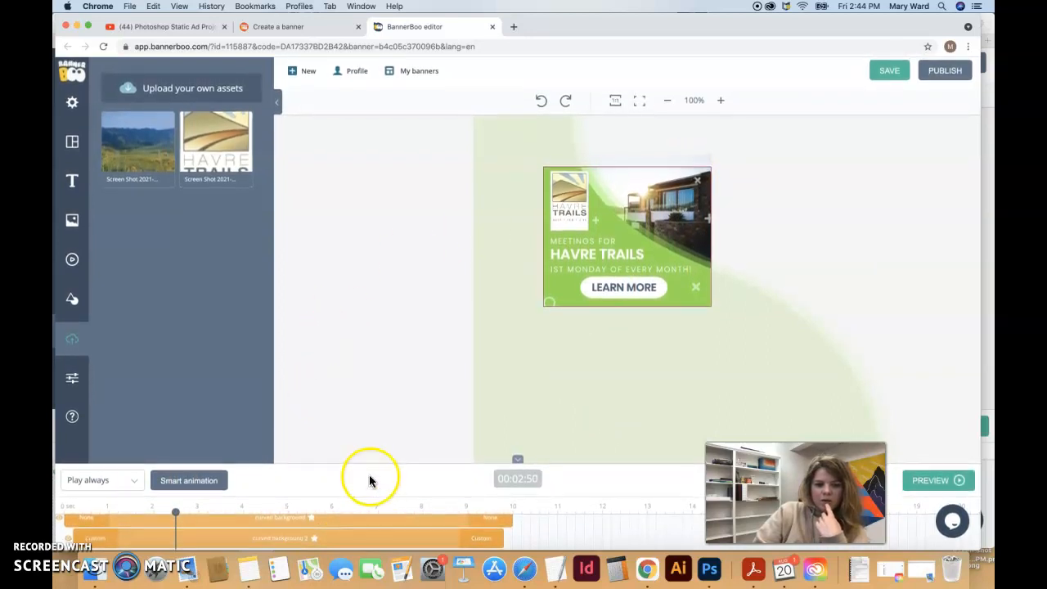
Place the landscape photo from the uploaded assets onto the banner
click(343, 539)
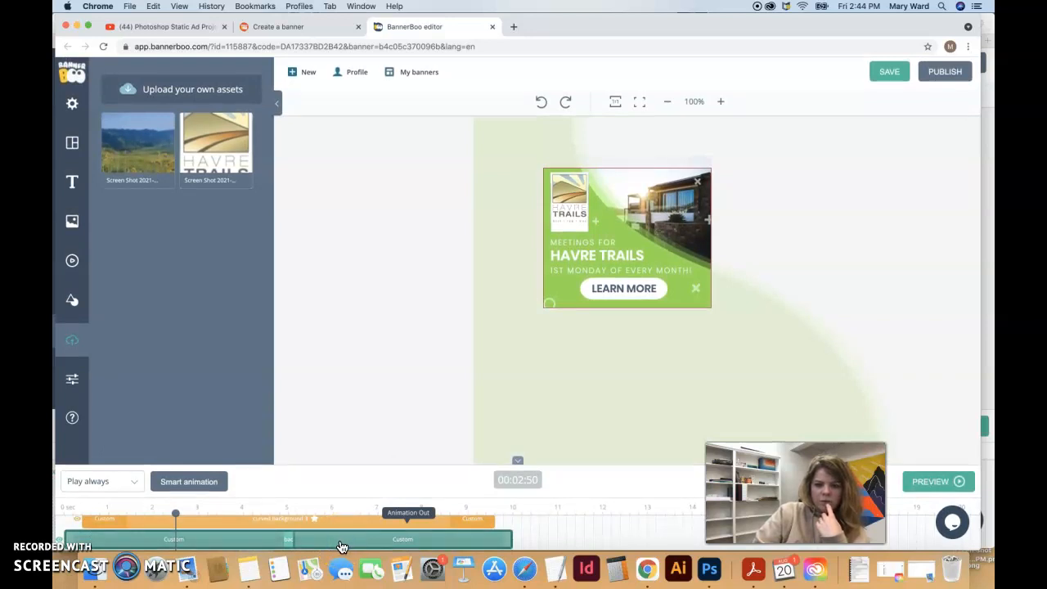
click(131, 149)
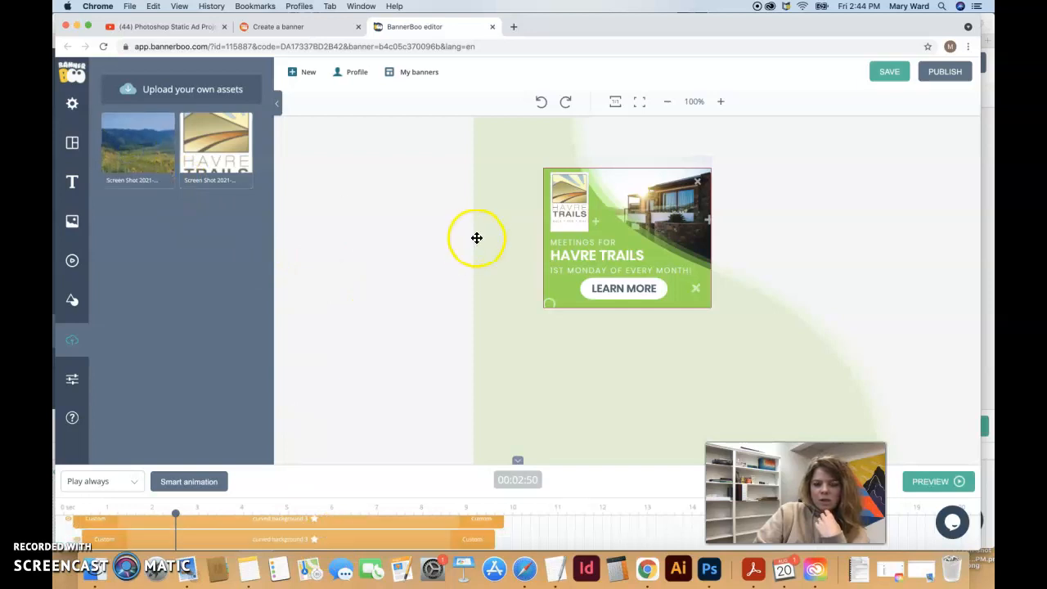
click(144, 162)
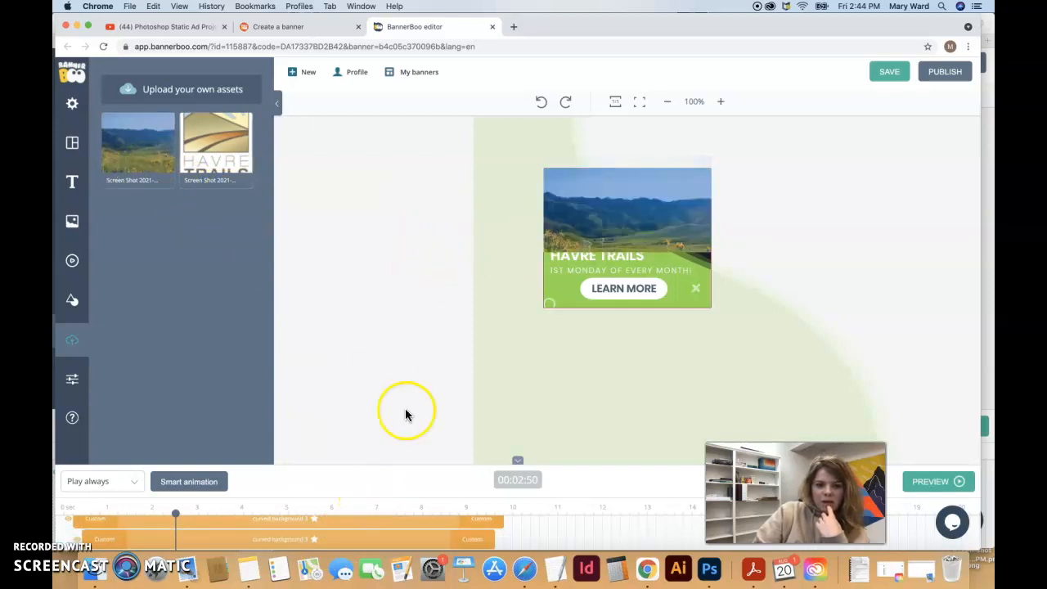
scroll(349, 523, up, 3)
scroll(350, 523, up, 3)
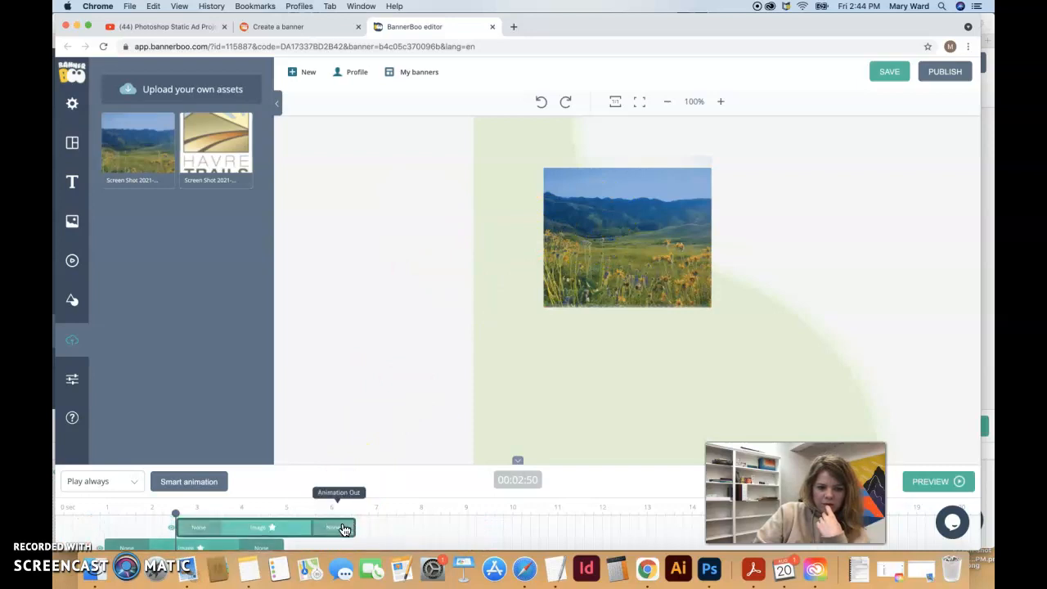
Rename the new image layer to 'background image'
double_click(185, 527)
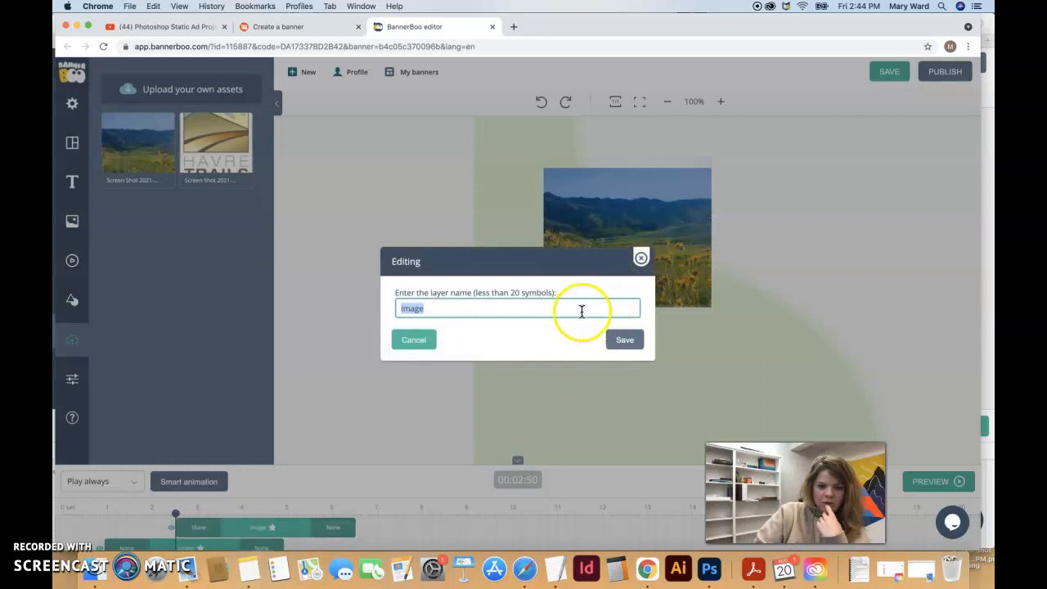
text(background image)
click(624, 340)
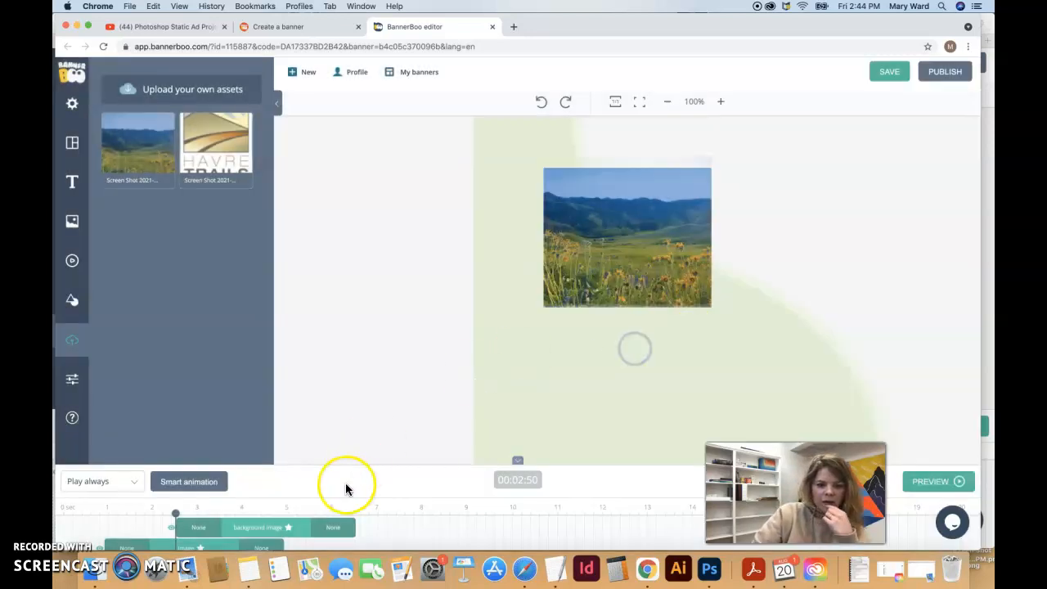
Enlarge the timeline and move the background image layer to the bottom of the stack
click(290, 526)
drag(502, 463, 525, 206)
drag(269, 264, 203, 533)
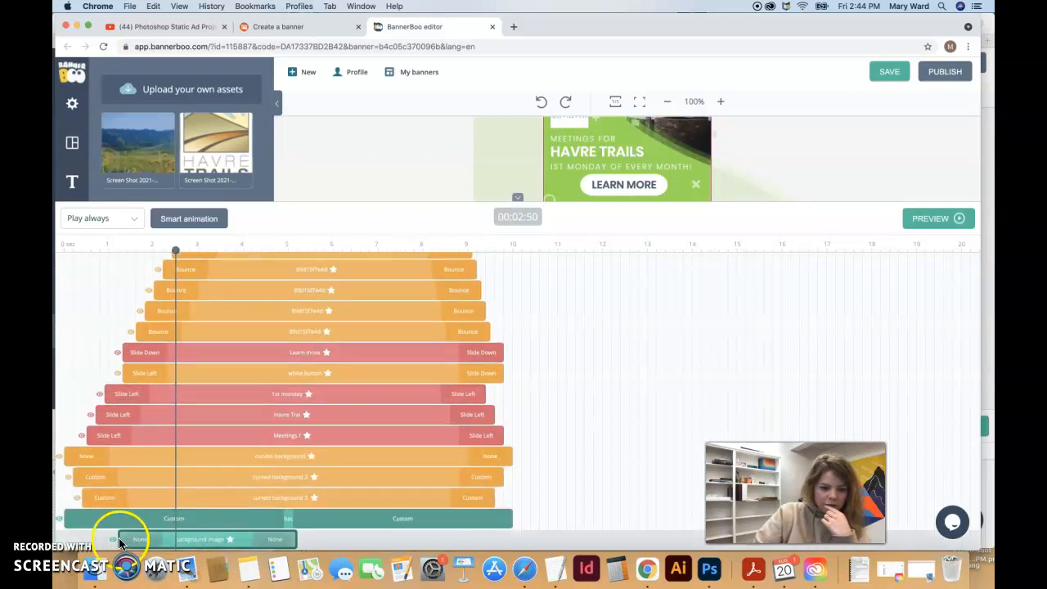
Stretch the background image bar to span the whole timeline from start to end
click(113, 540)
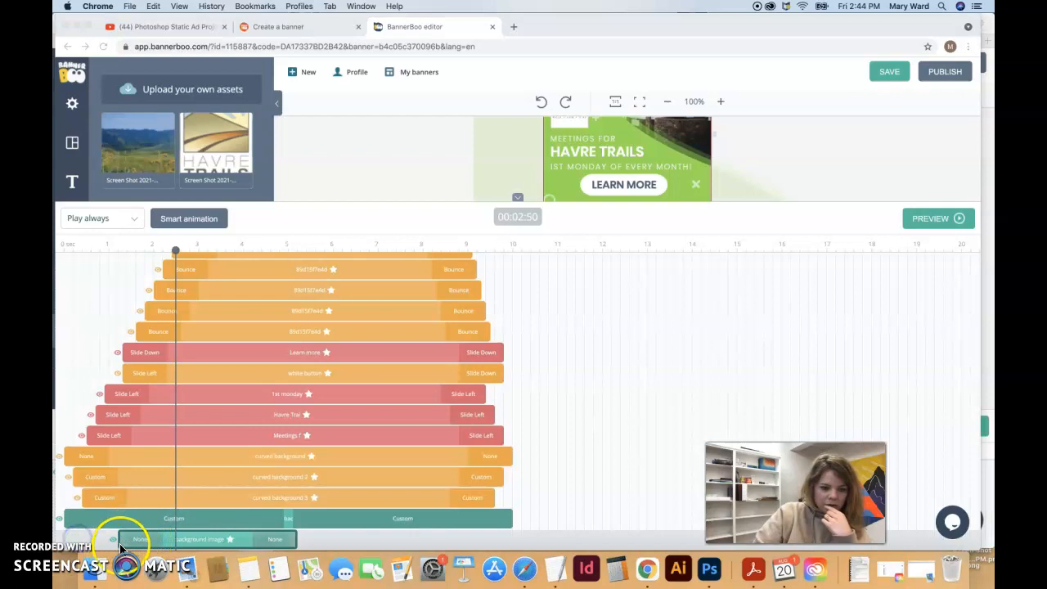
click(101, 546)
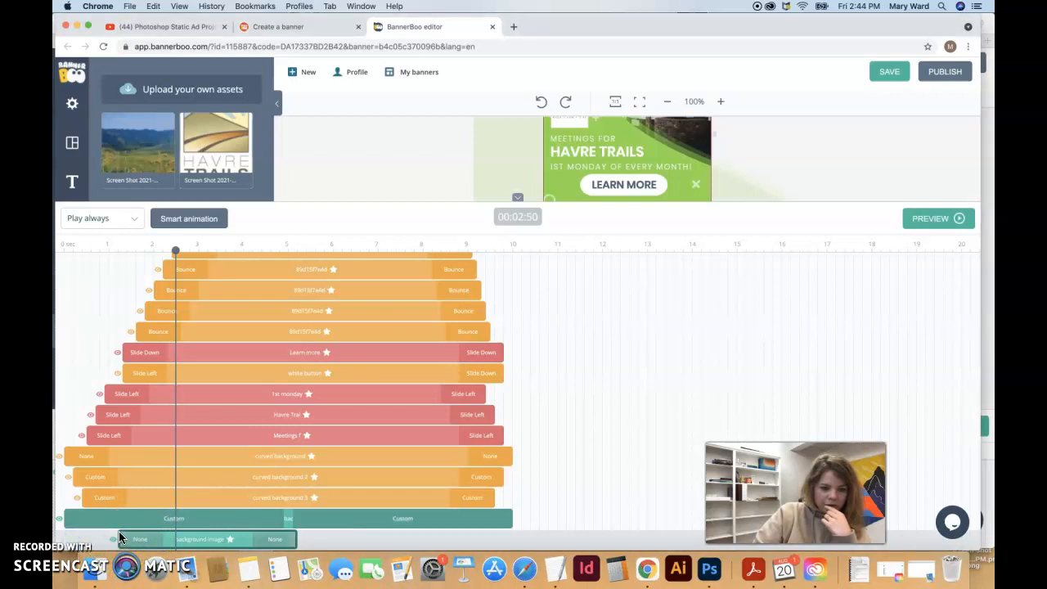
drag(286, 535, 512, 535)
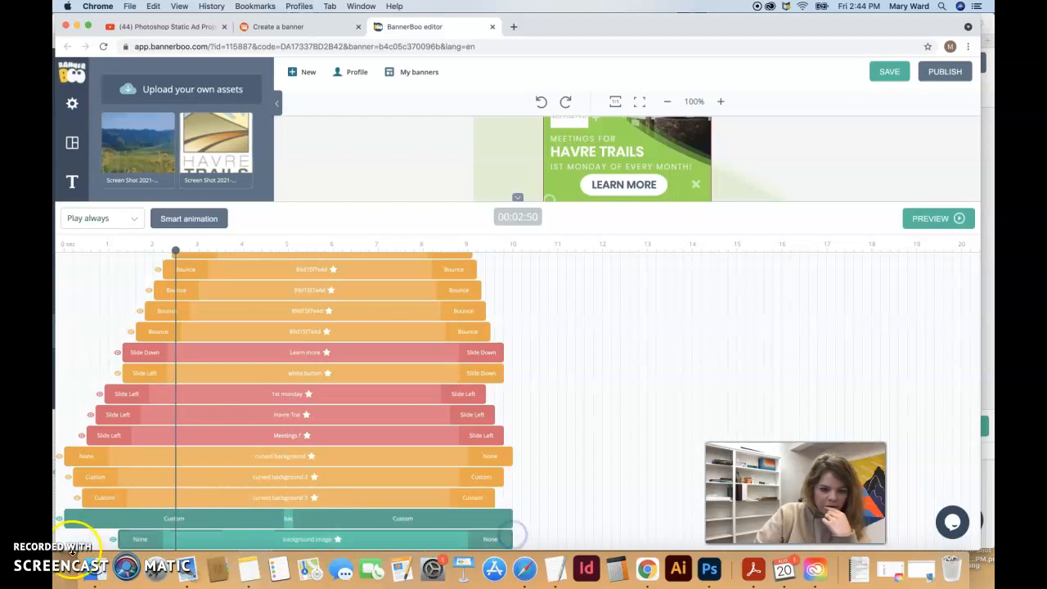
click(117, 547)
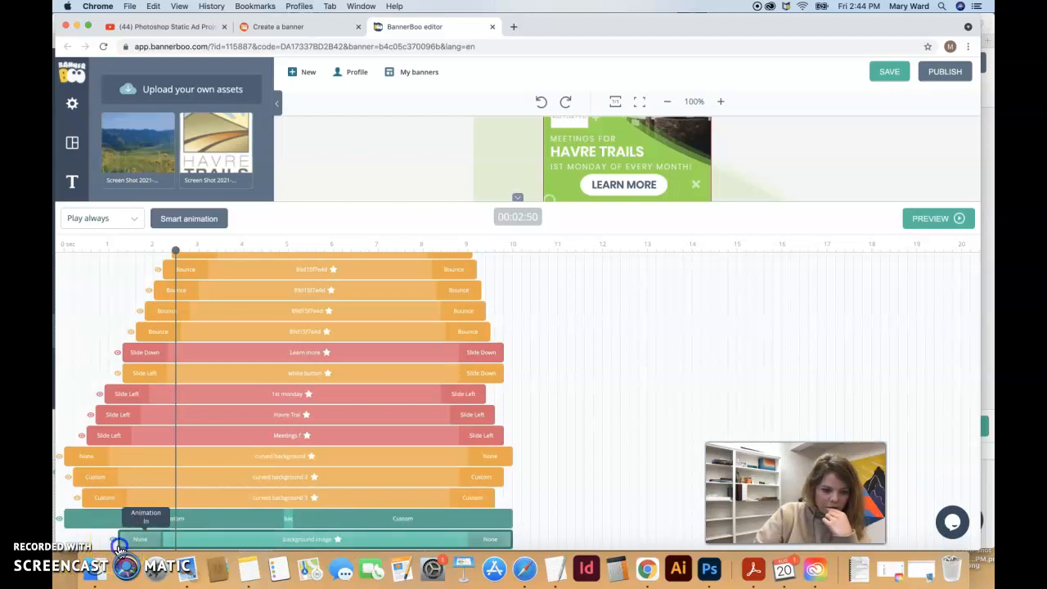
drag(119, 547, 65, 547)
click(409, 543)
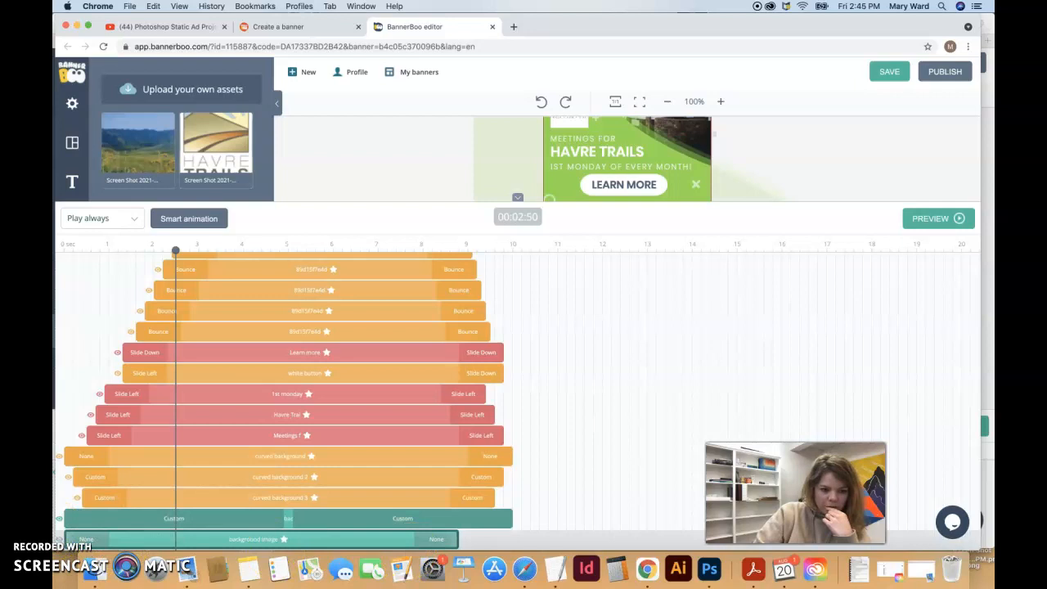
drag(459, 540, 515, 539)
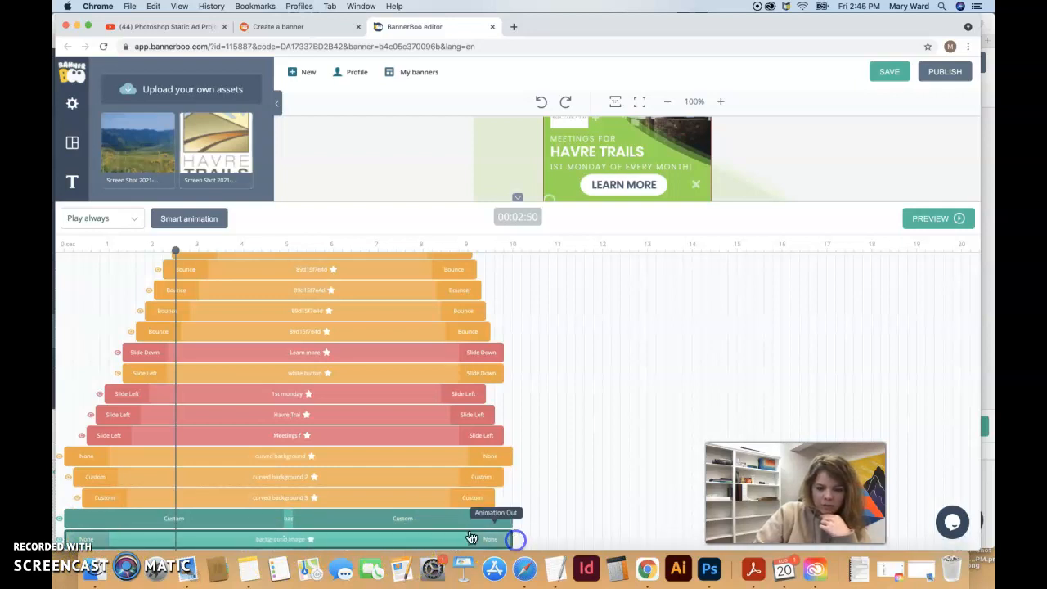
click(431, 521)
click(430, 520)
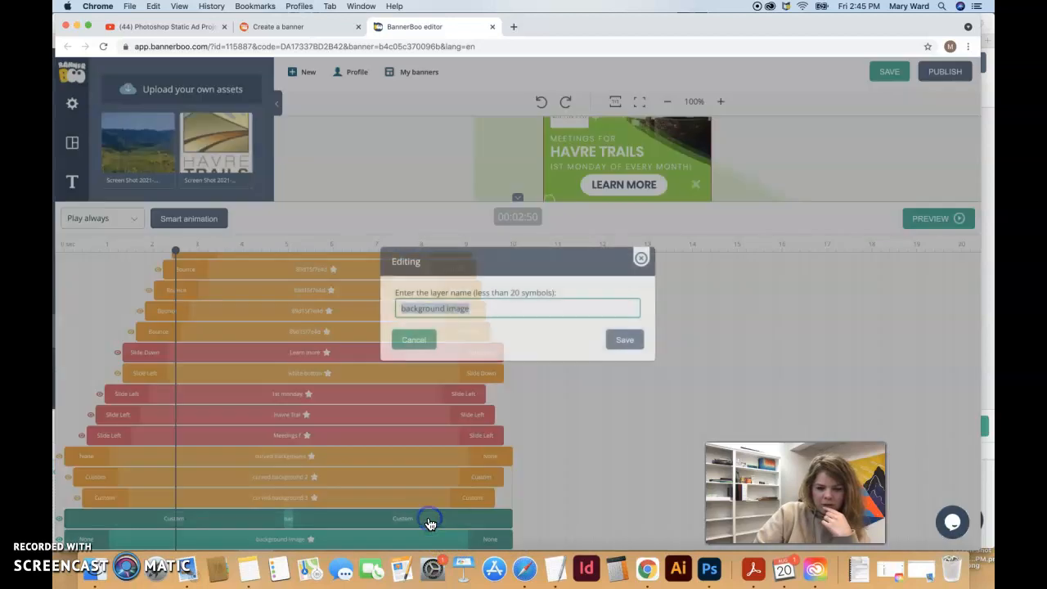
click(641, 259)
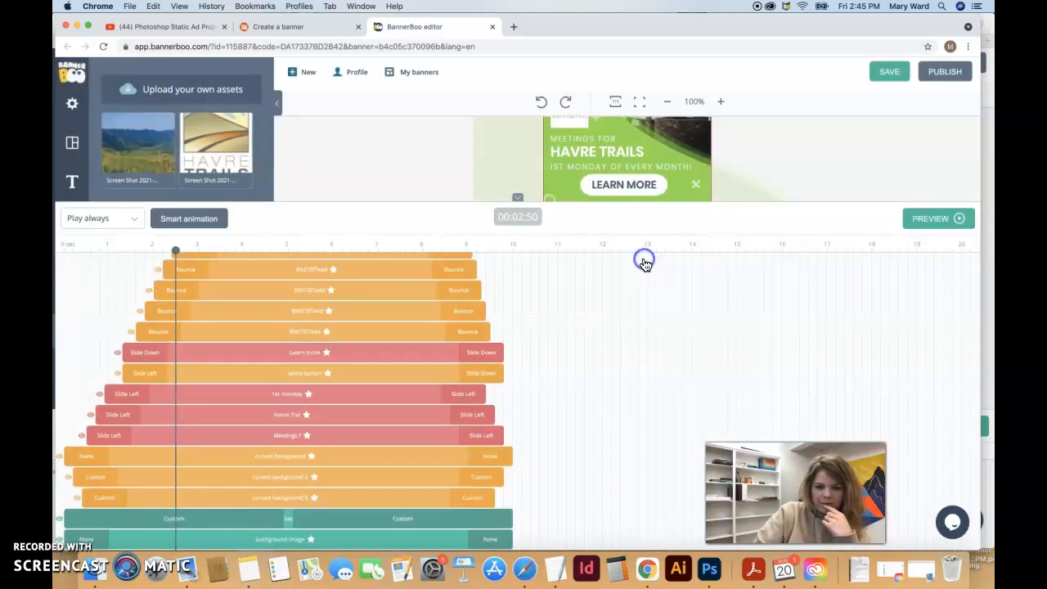
Give the background image a lengthened Fade entrance and Bounce Up exit
click(92, 538)
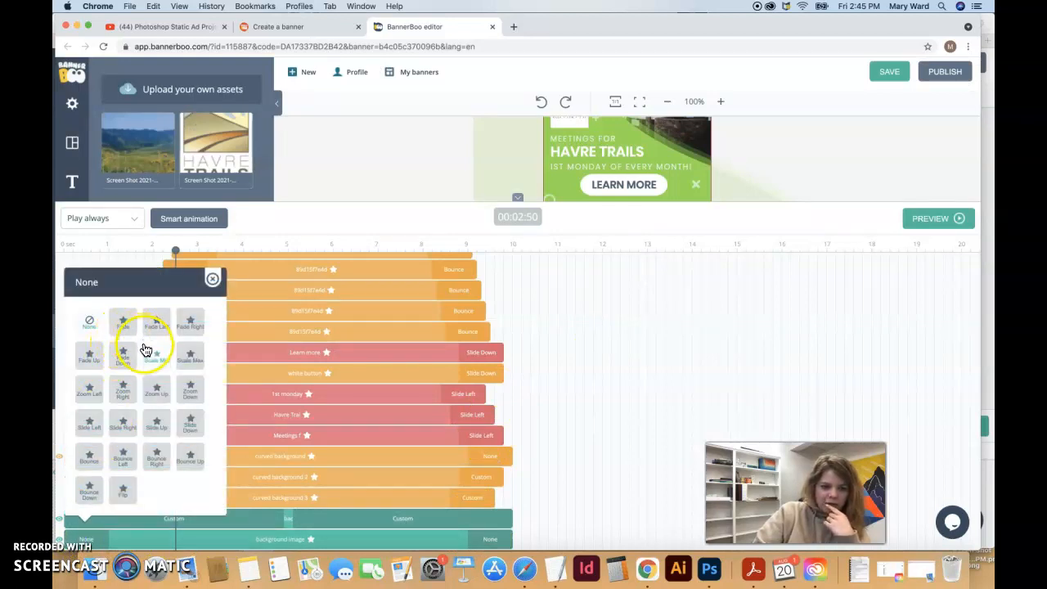
click(118, 348)
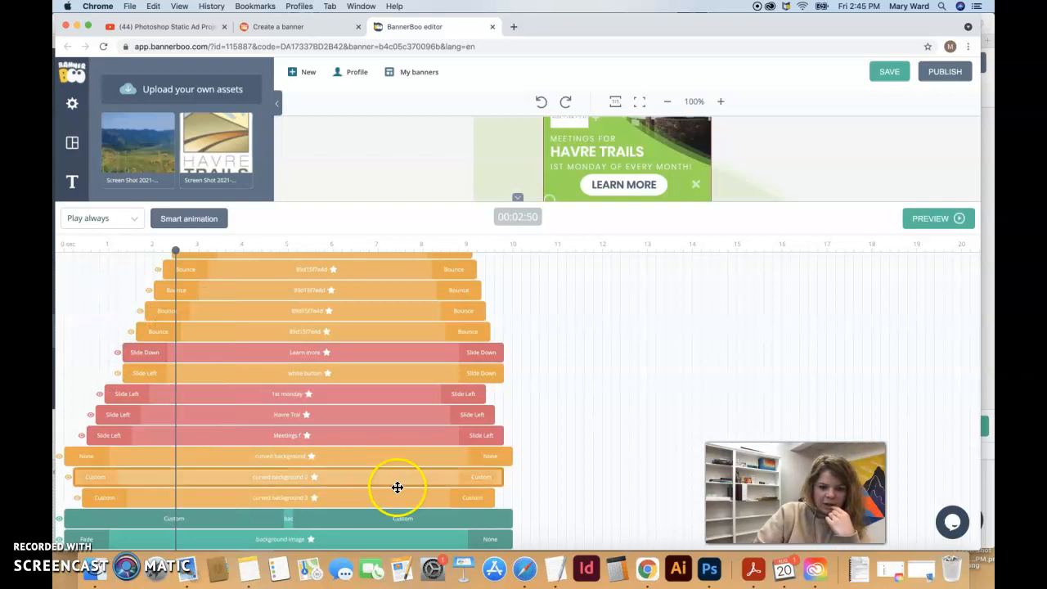
click(489, 540)
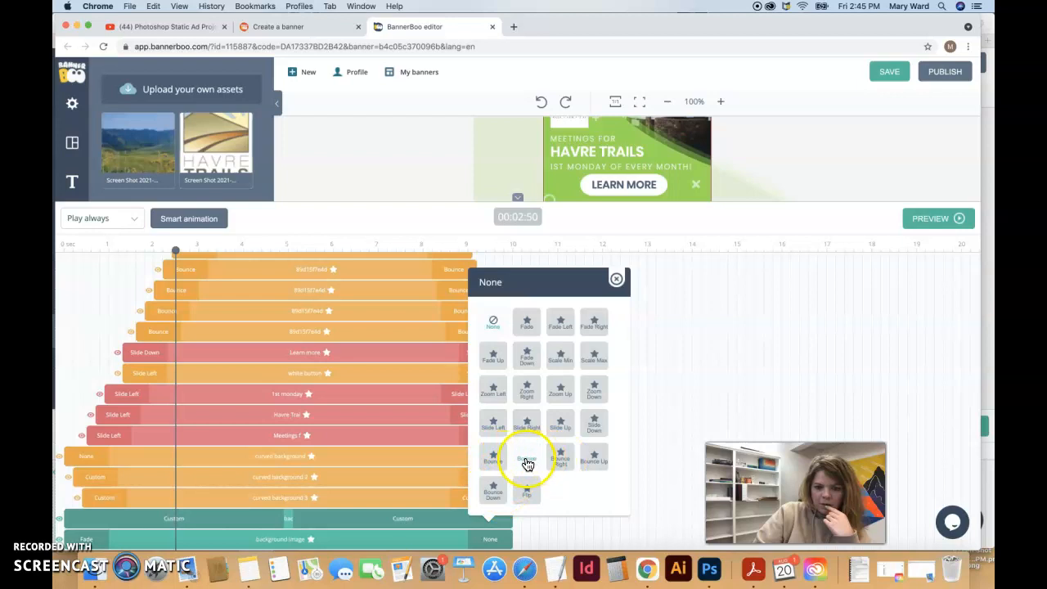
click(592, 463)
drag(467, 539, 292, 535)
drag(108, 536, 287, 541)
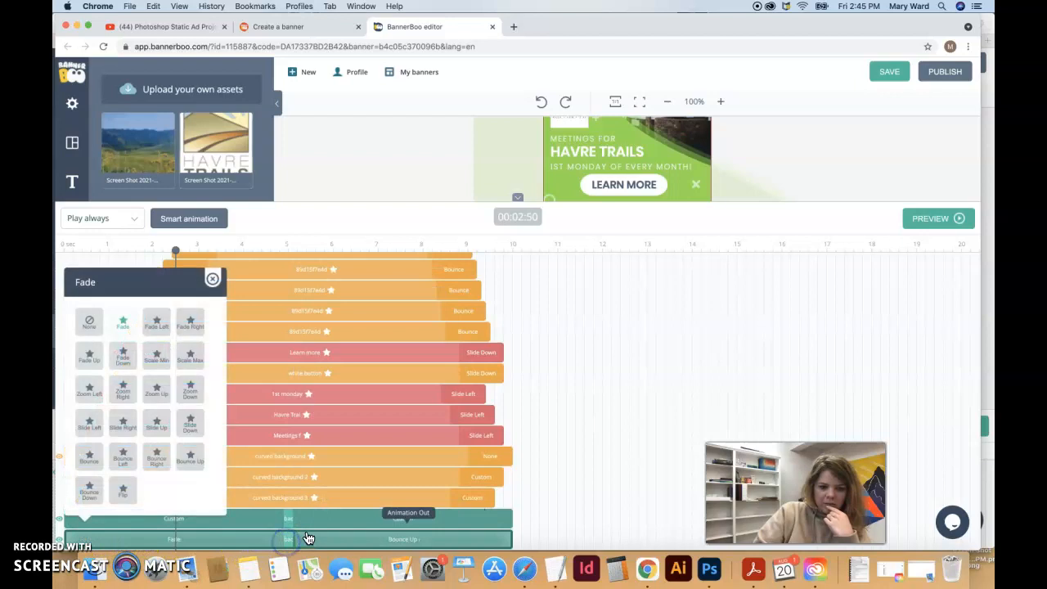
click(322, 521)
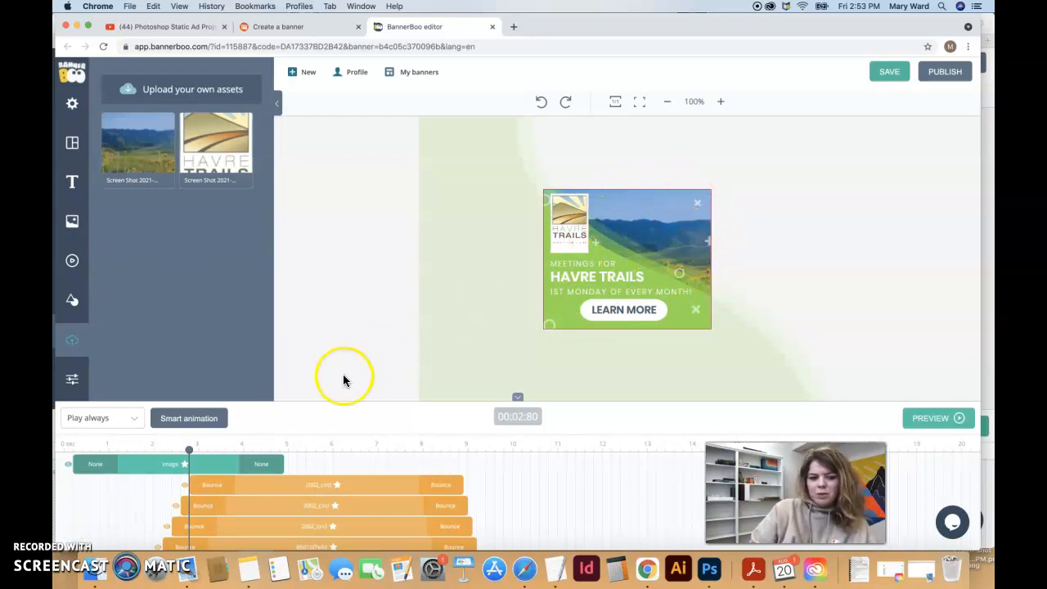
Extend the top Image layer so it ends near 9 seconds
click(163, 461)
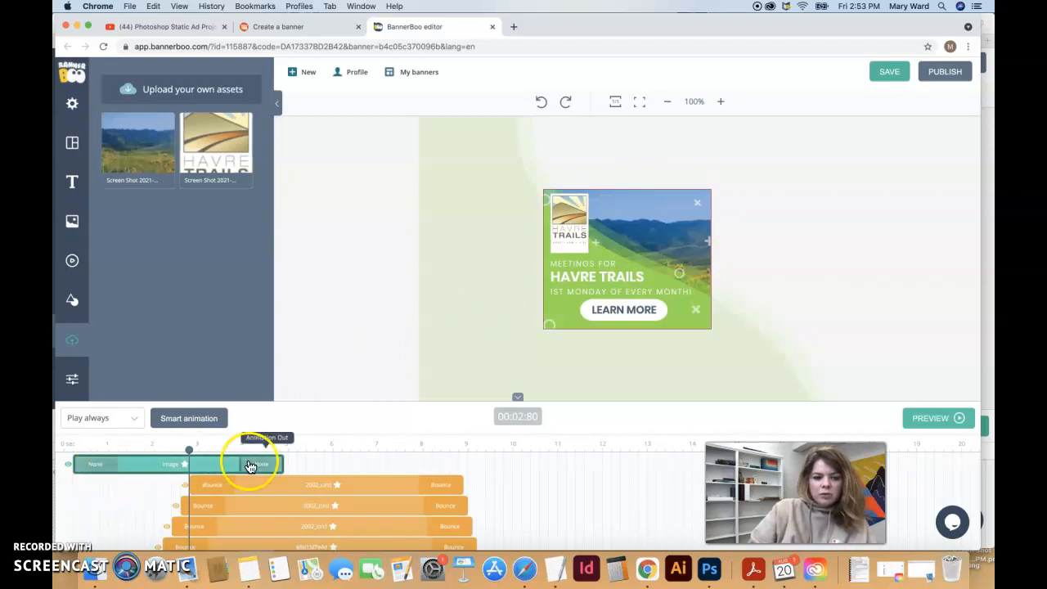
drag(283, 466, 512, 480)
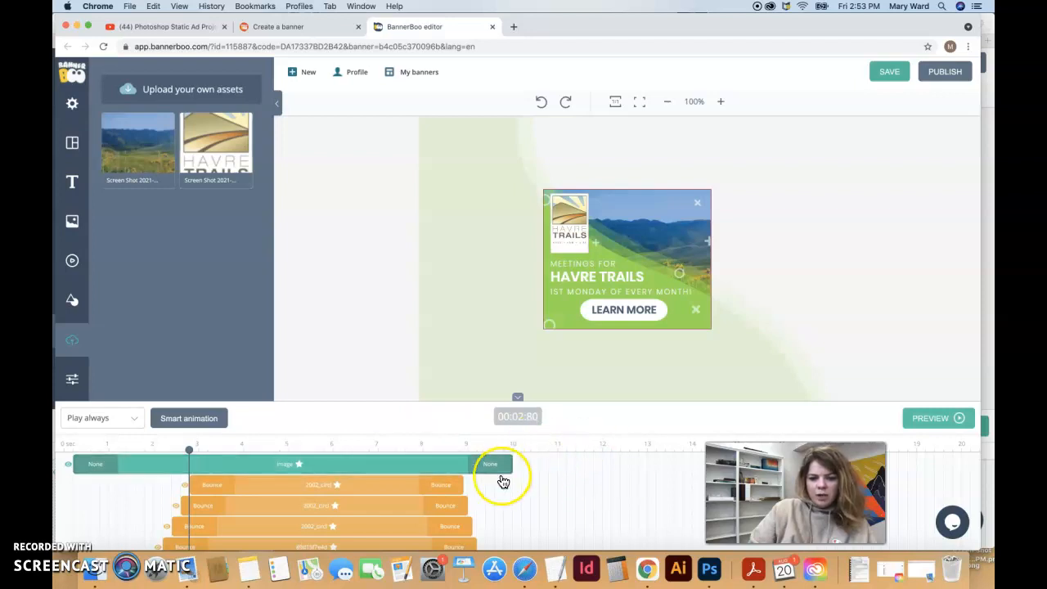
scroll(502, 481, down, 5)
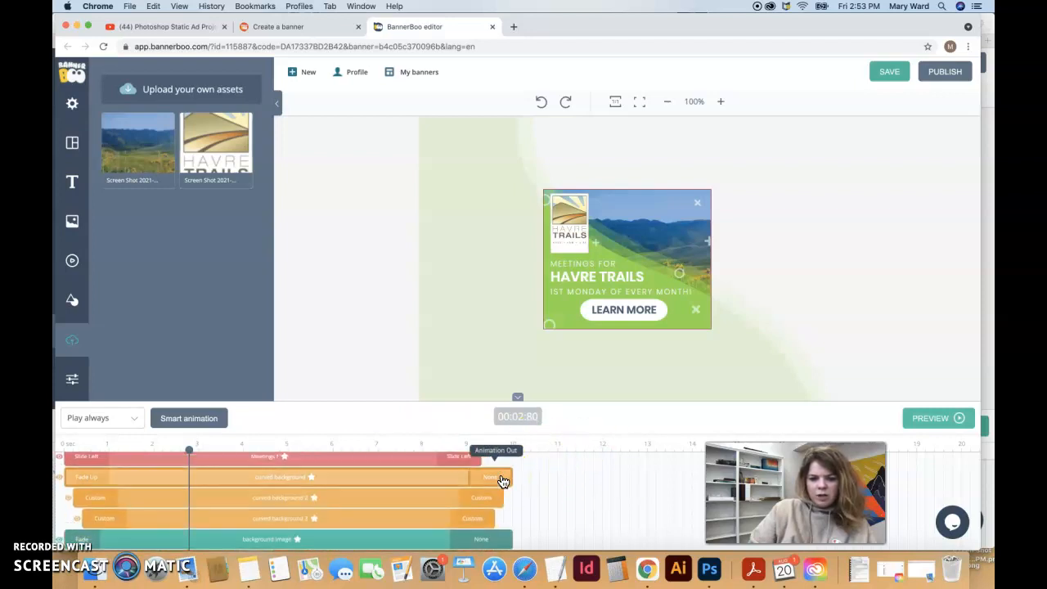
scroll(500, 479, up, 5)
click(514, 464)
drag(513, 463, 464, 462)
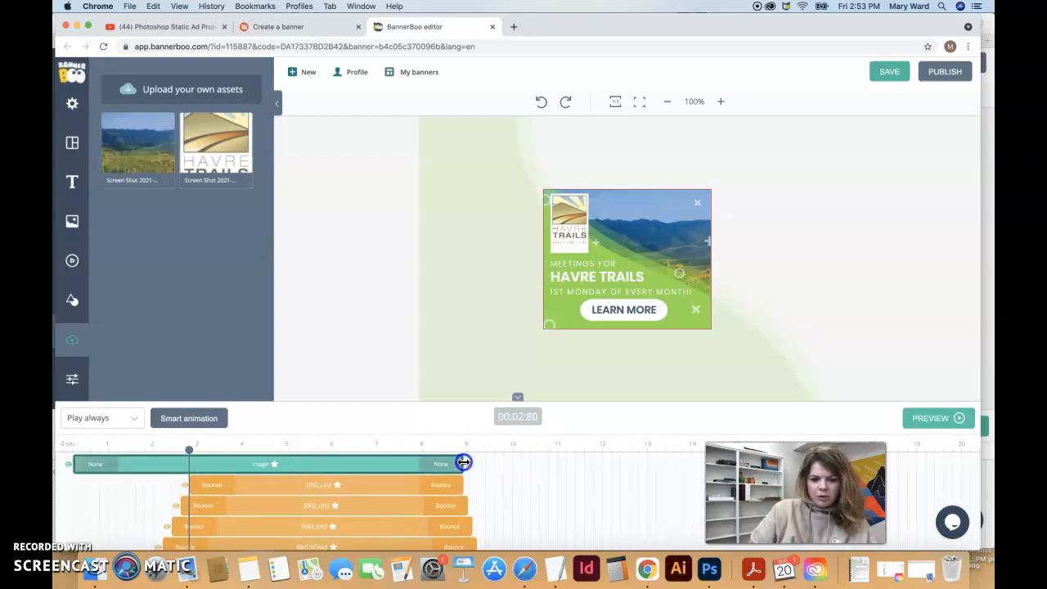
Preview the animation, give the Image layer a Slide Left exit, and save the banner
click(956, 417)
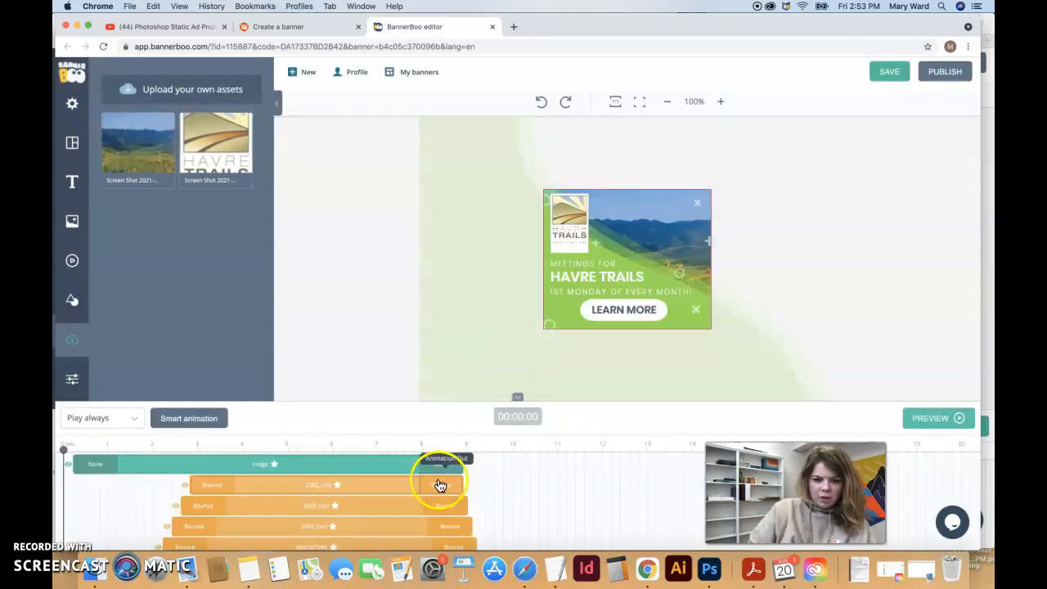
click(442, 464)
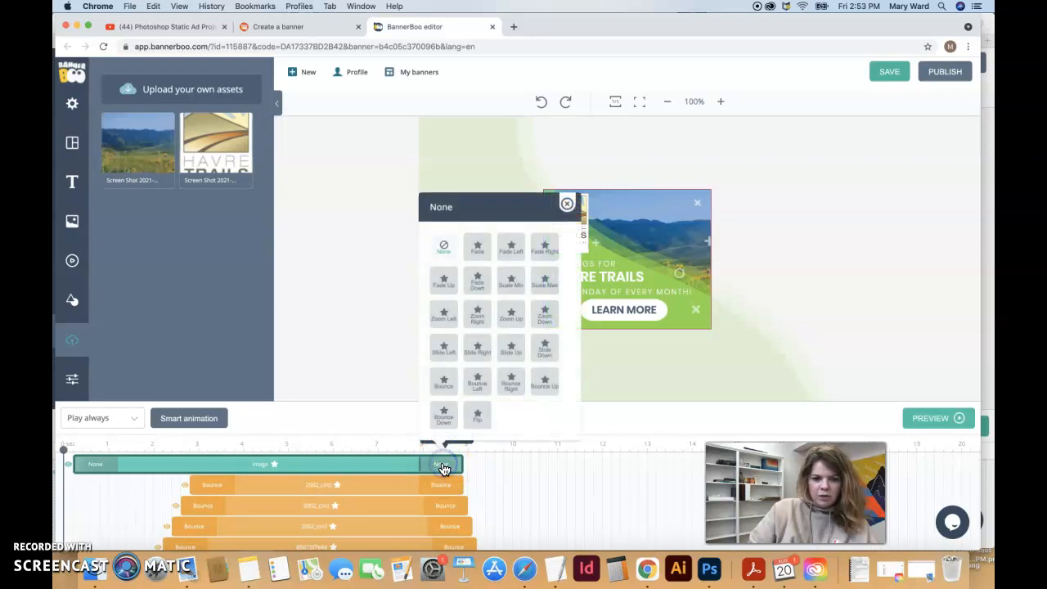
click(448, 359)
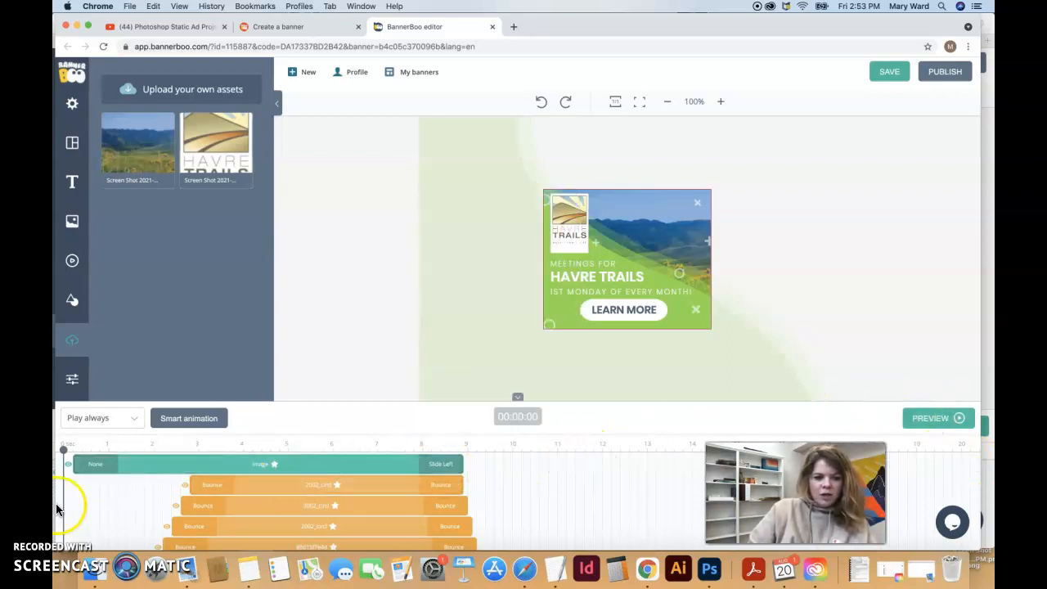
click(888, 75)
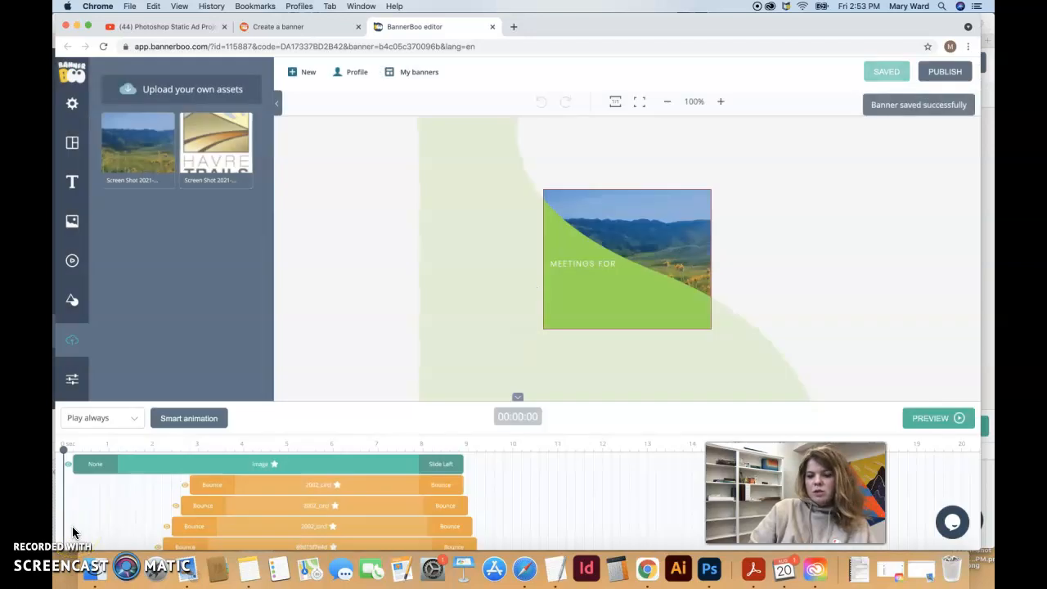
Copy the banner's preview link via PUBLISH > Share link
click(943, 75)
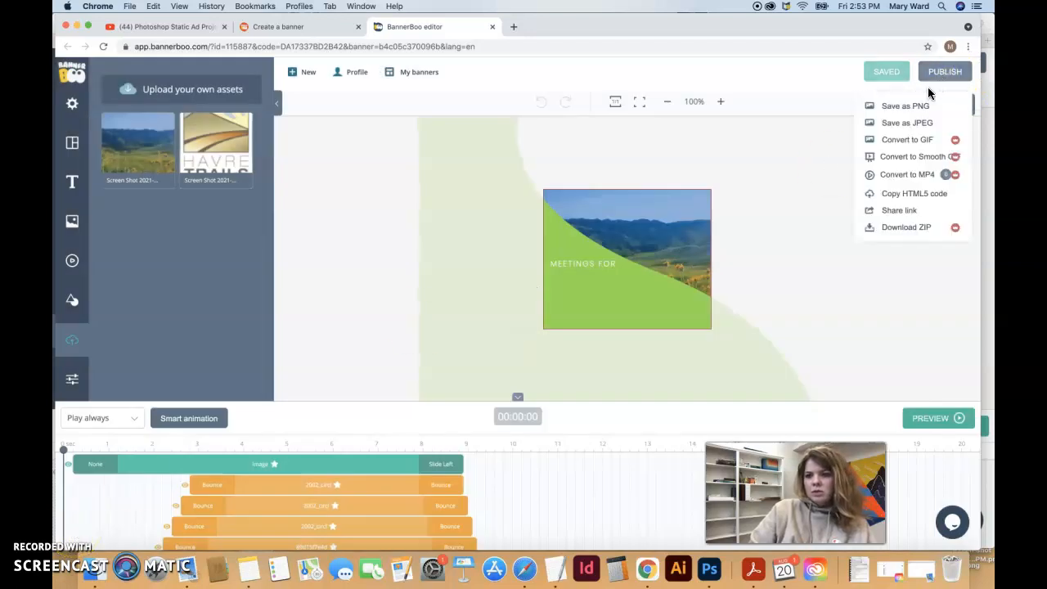
click(898, 211)
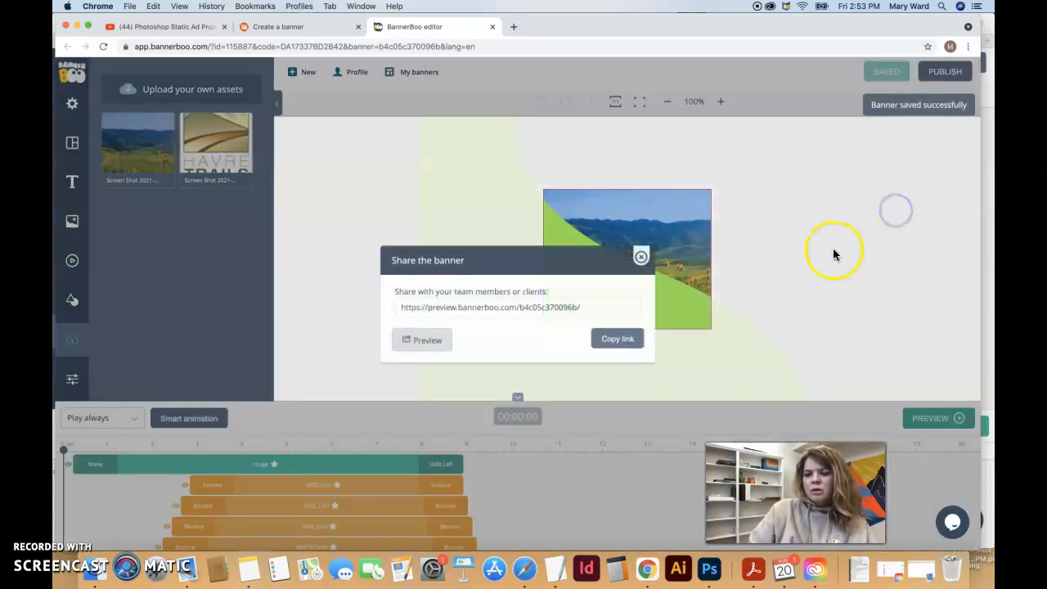
click(601, 339)
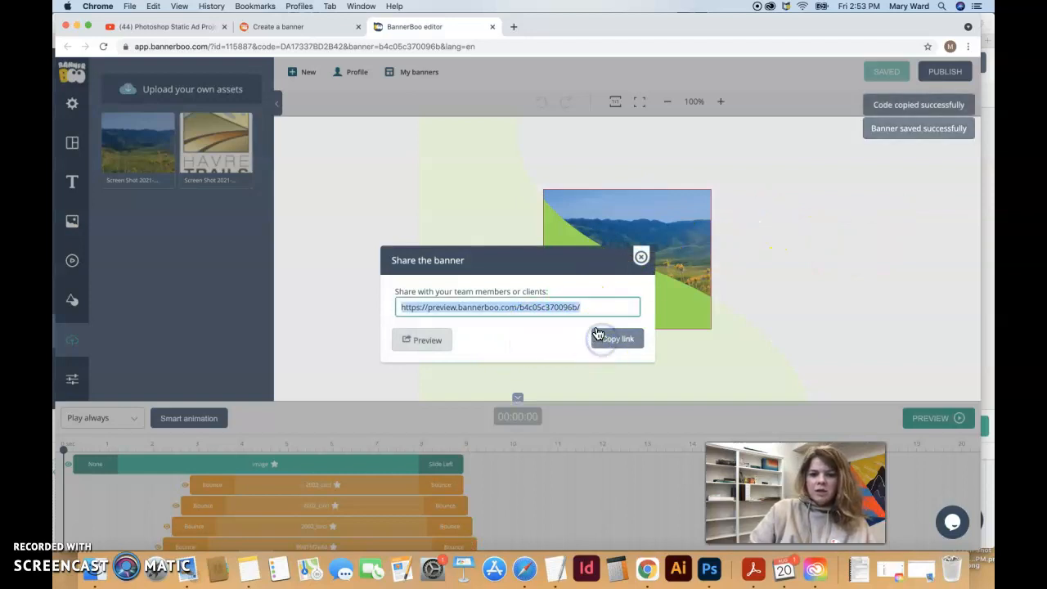